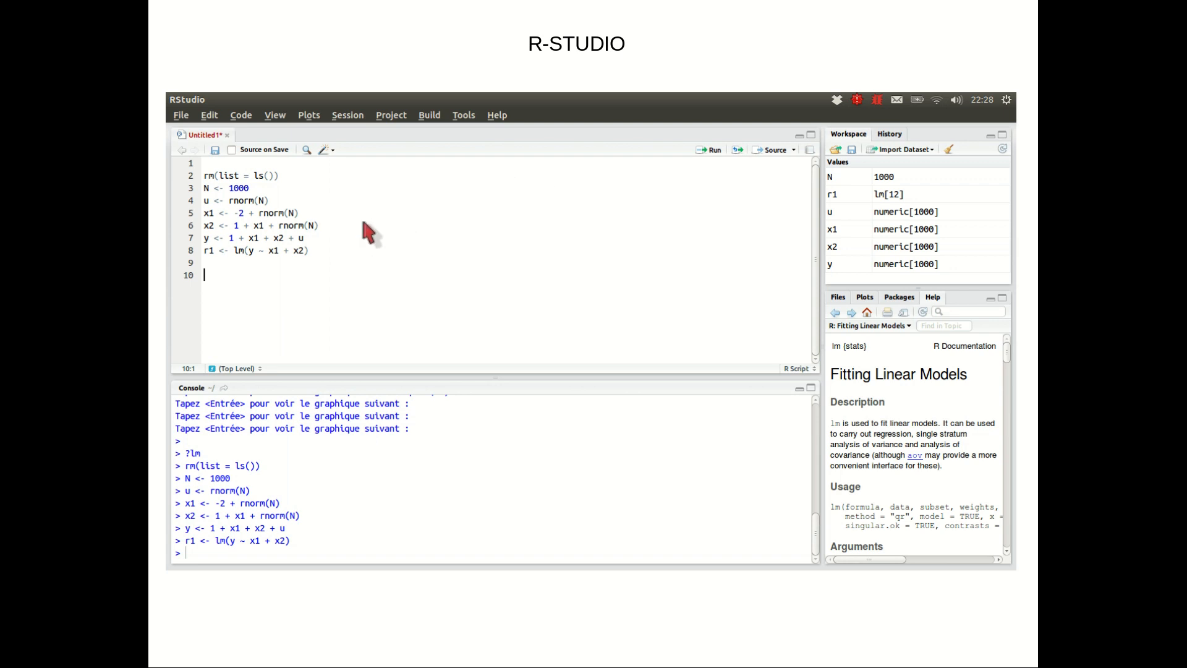
left_click(388, 278)
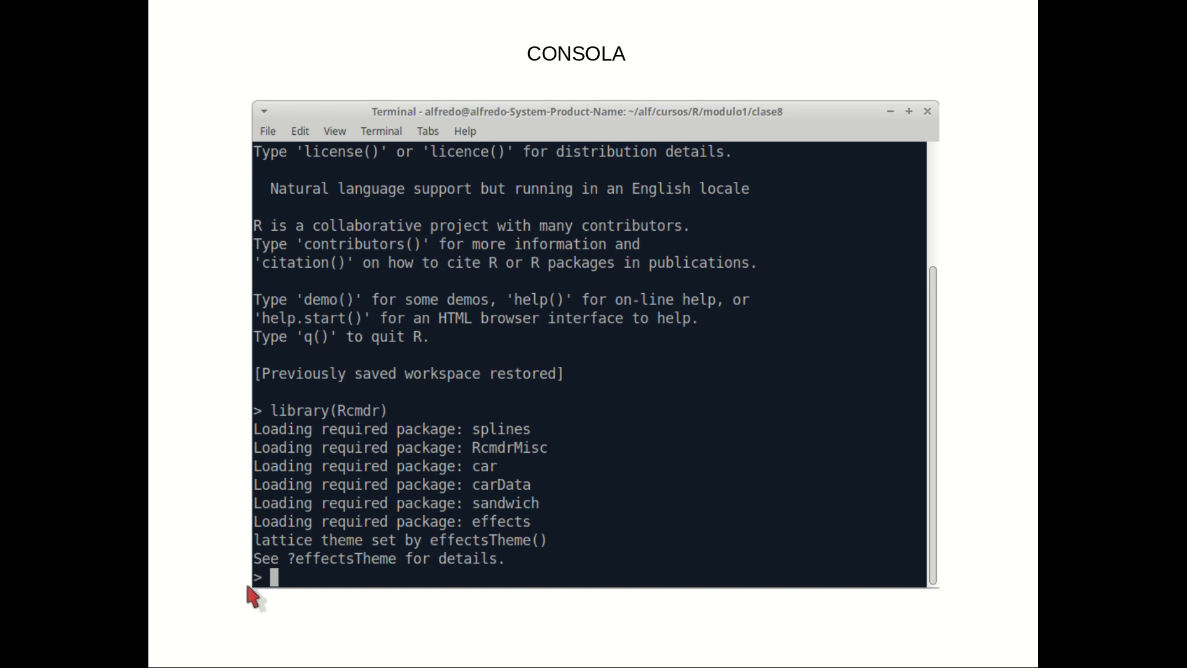
left_click(300, 595)
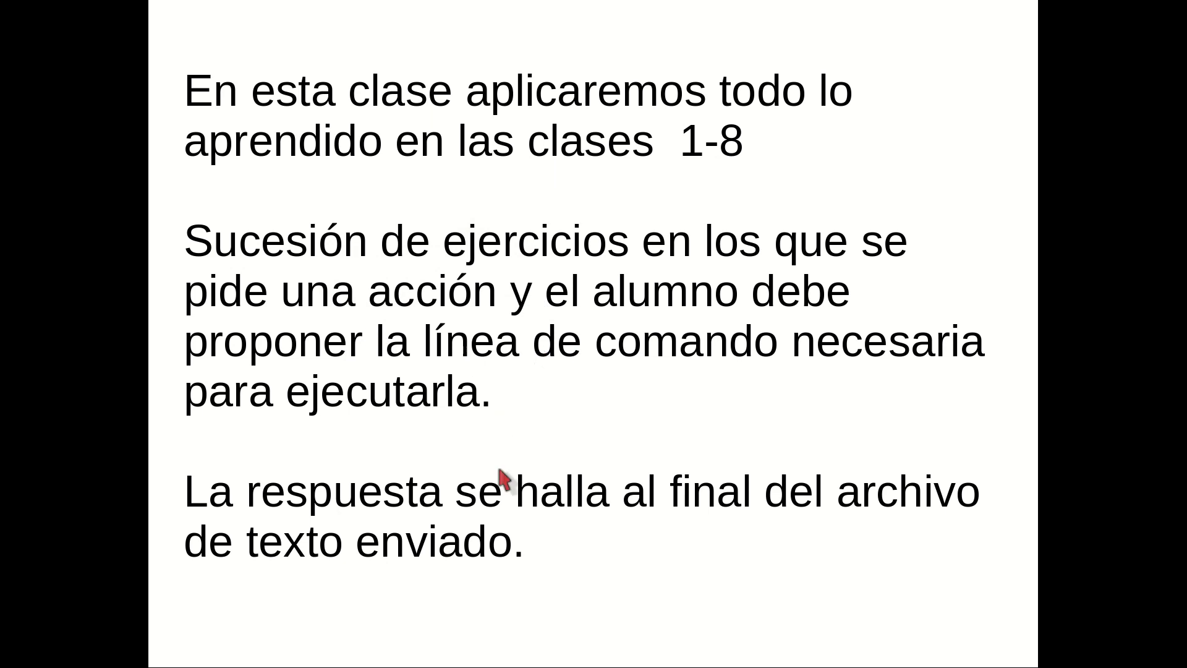
left_click(529, 548)
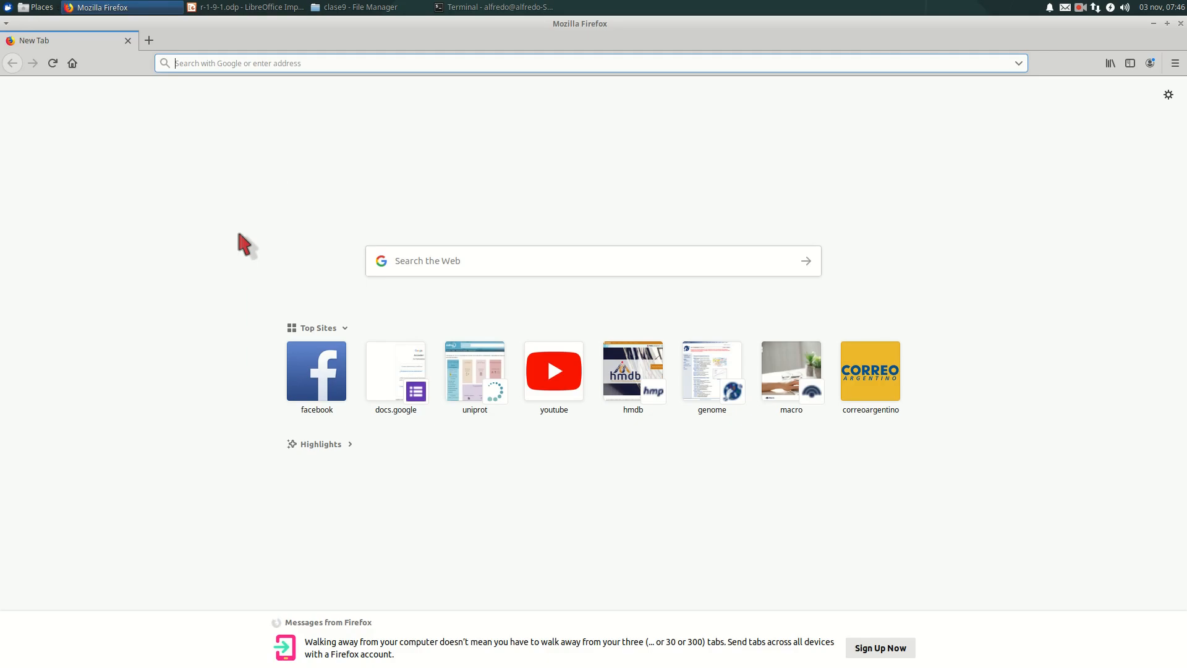
- Search the web for "r package" and open the CRAN Packages By Name page from the results
left_click(409, 259)
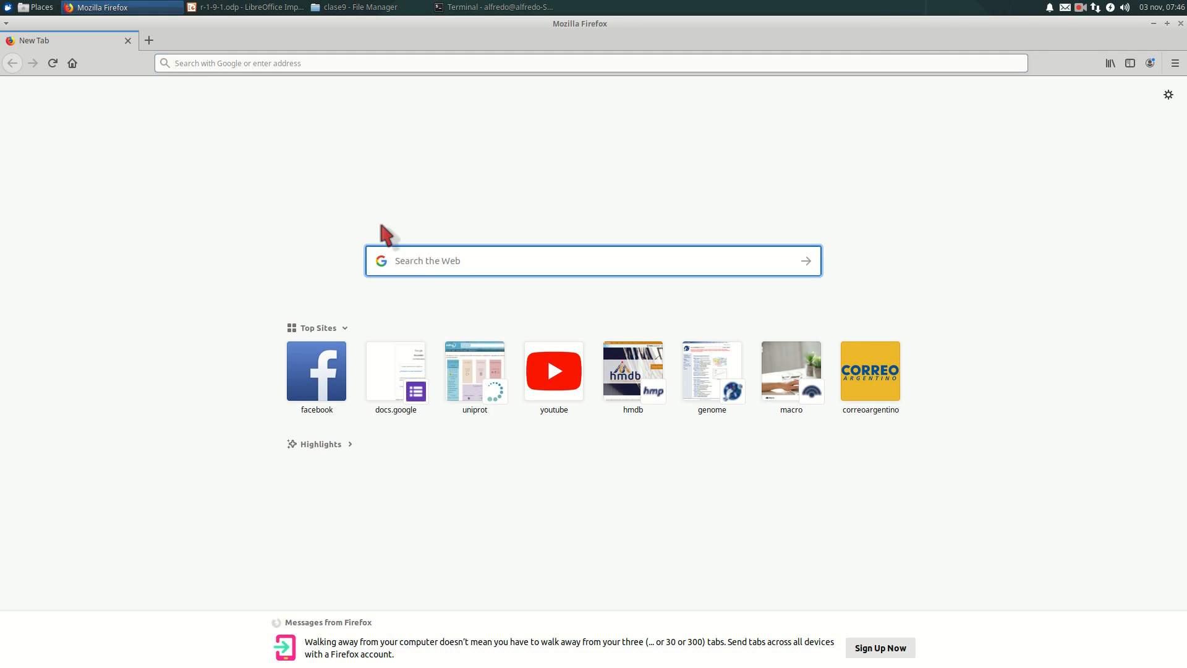
type("R pack")
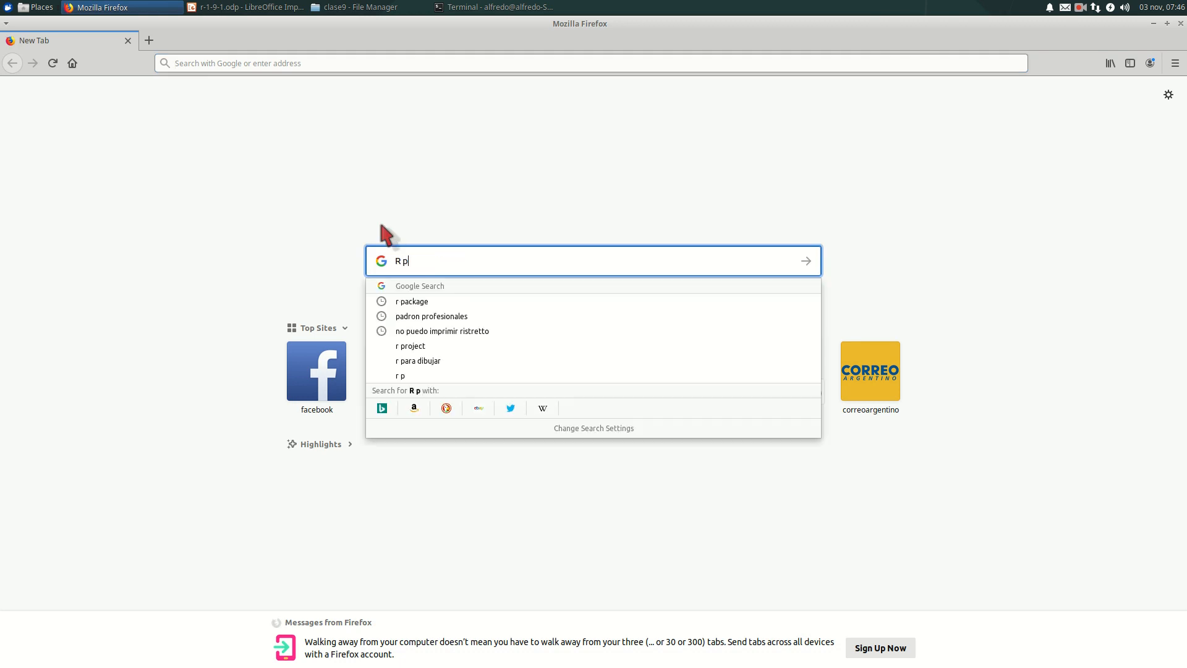
left_click(399, 303)
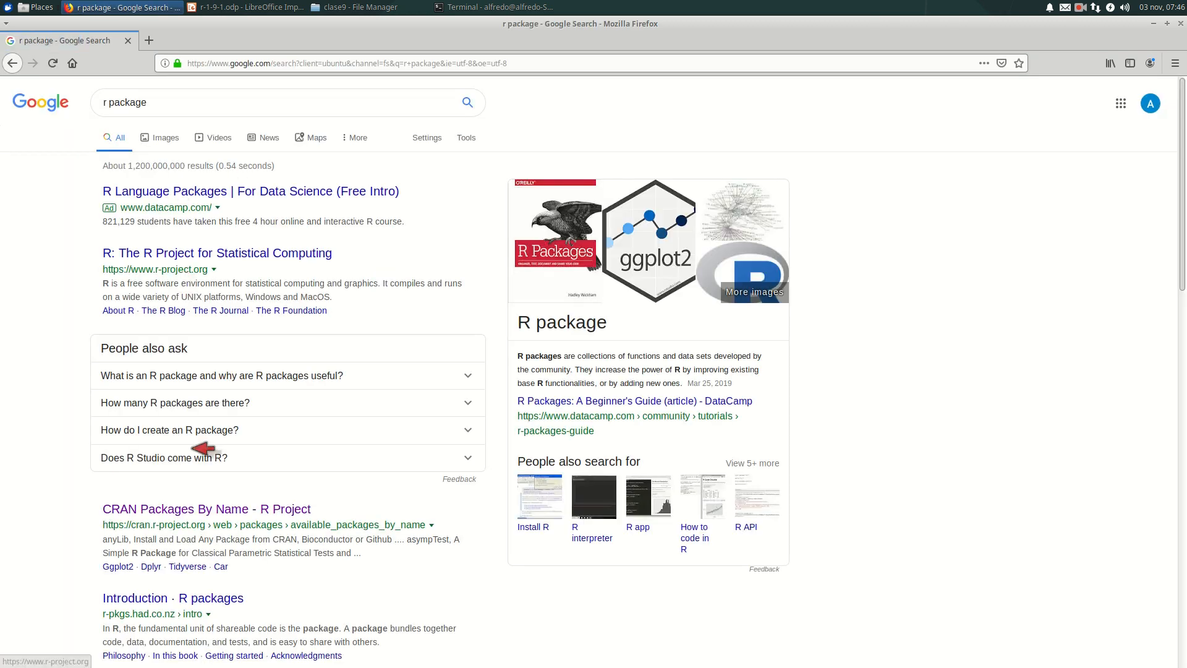
left_click(186, 509)
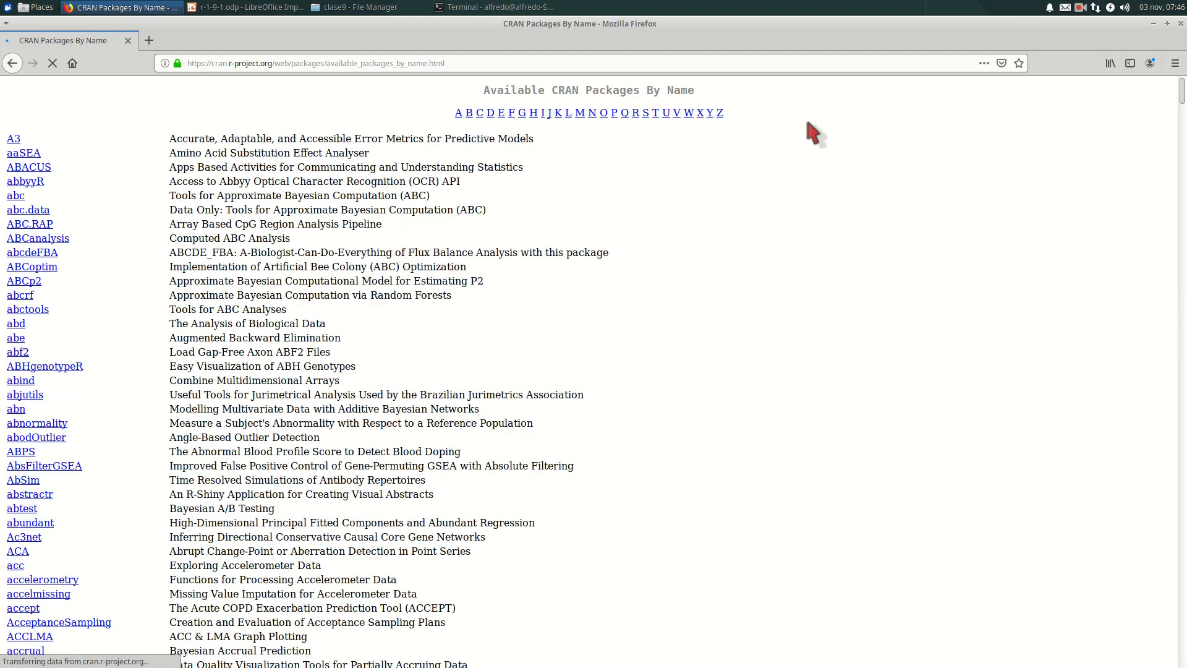
- Go to the packages beginning with R in the CRAN list and find the Rcmdr entry
left_click(637, 114)
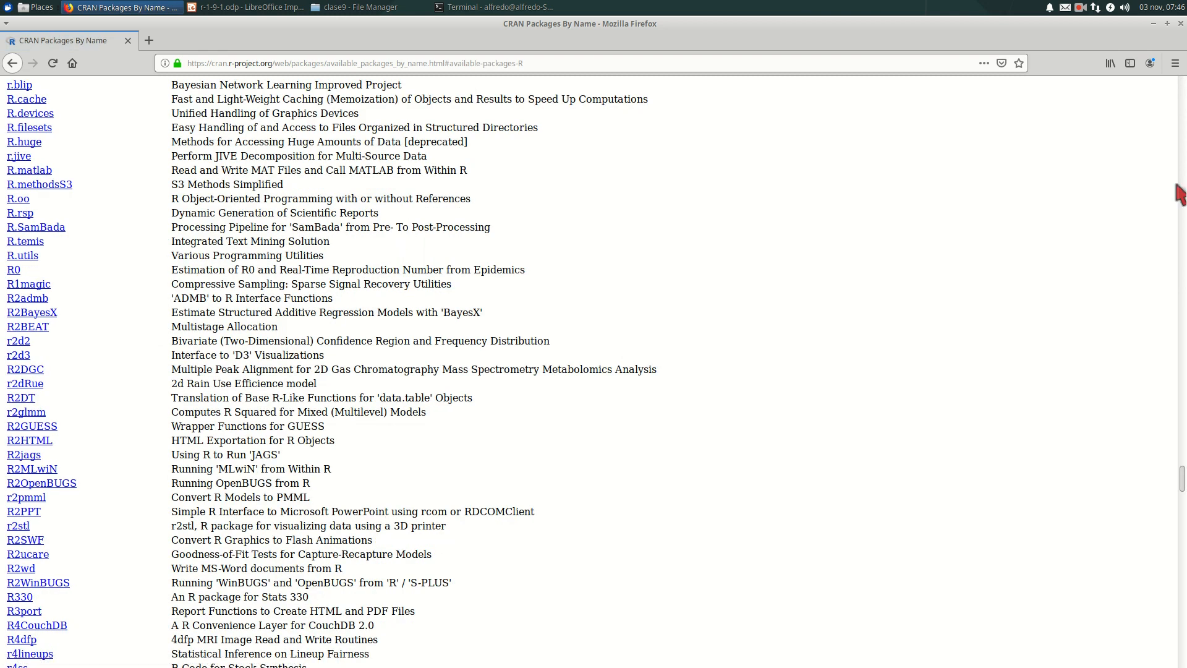
scroll(28, 578, "down", 10)
scroll(28, 578, "down", 20)
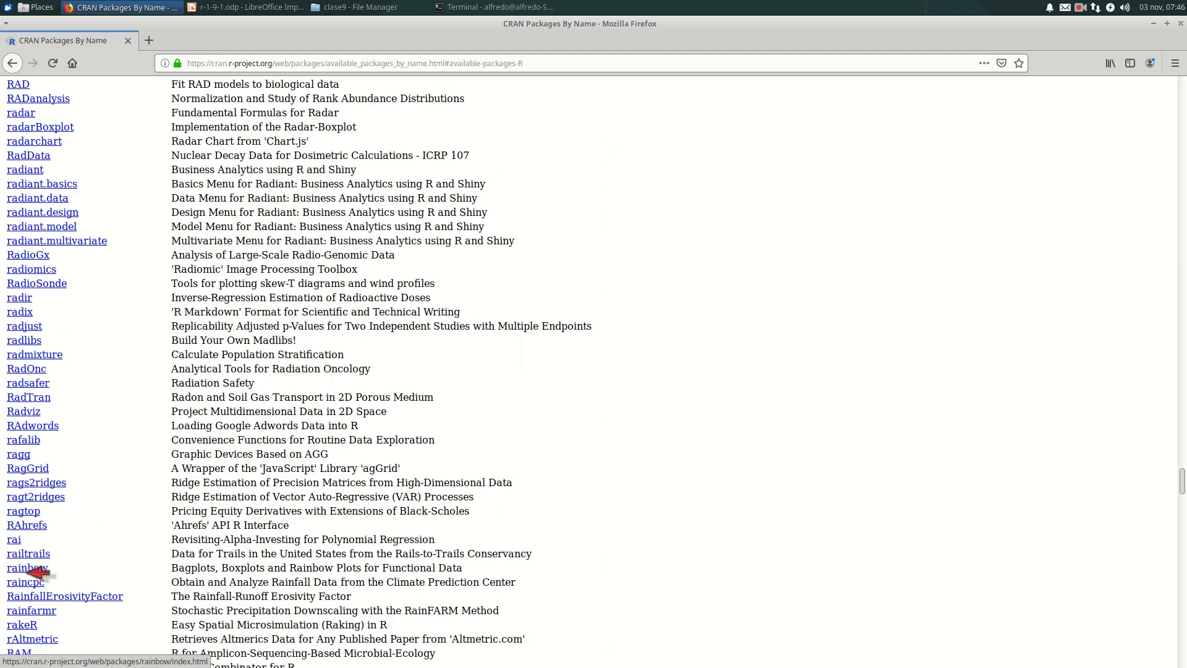
scroll(28, 573, "down", 20)
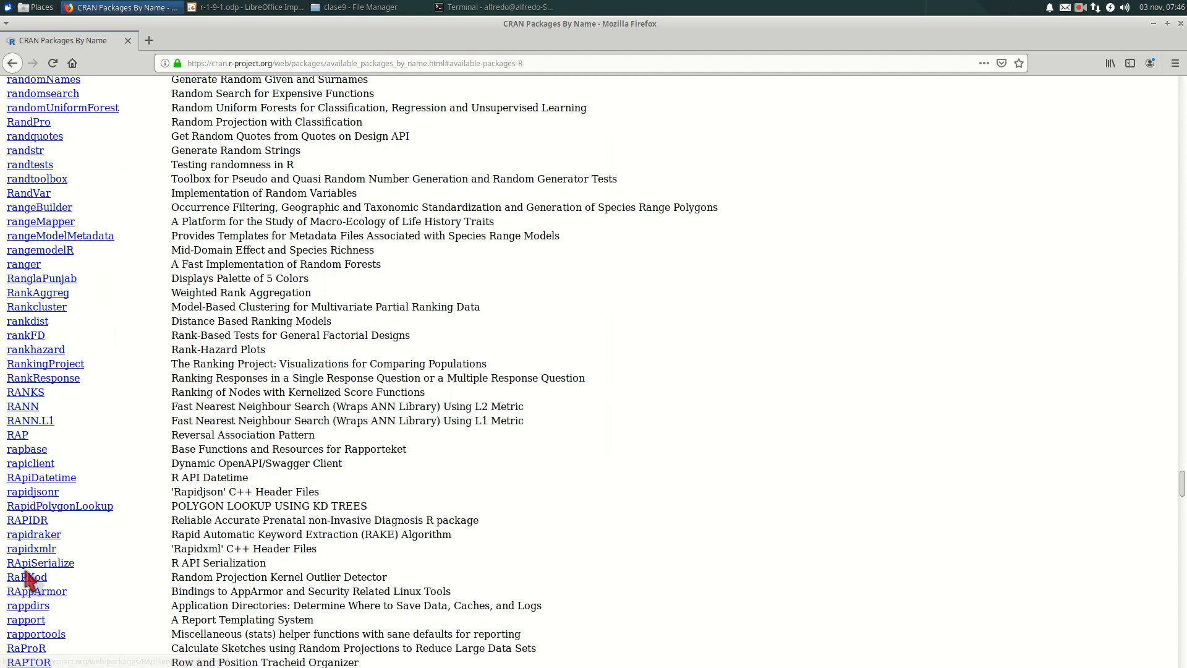
scroll(28, 578, "down", 18)
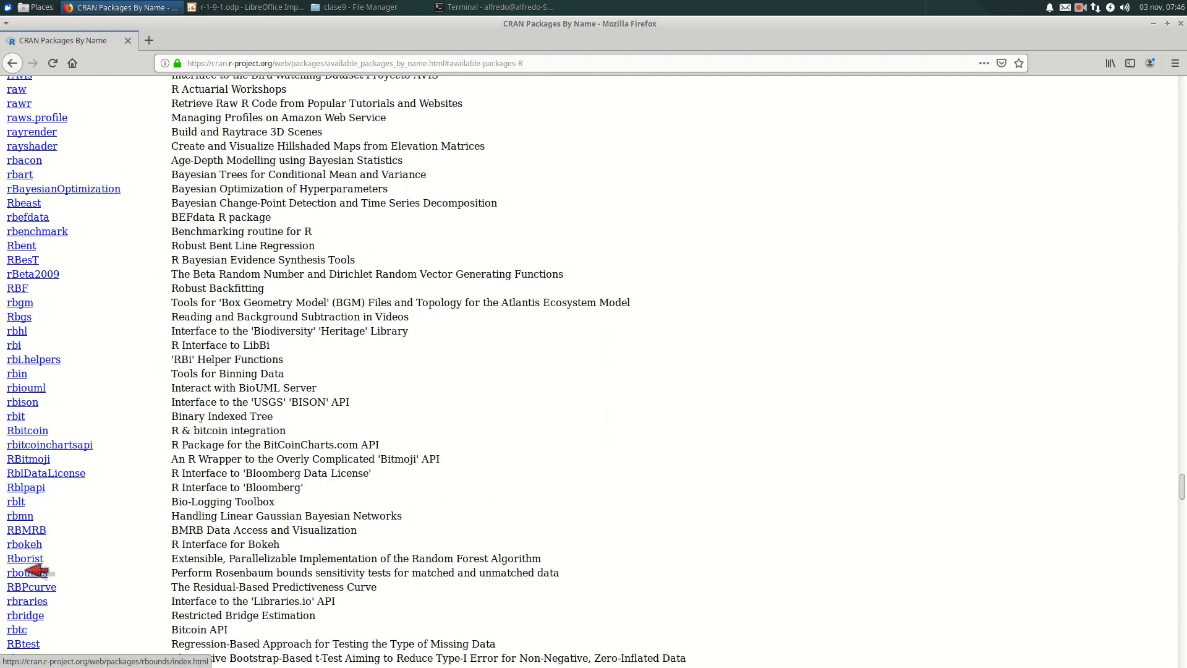
scroll(28, 578, "down", 2)
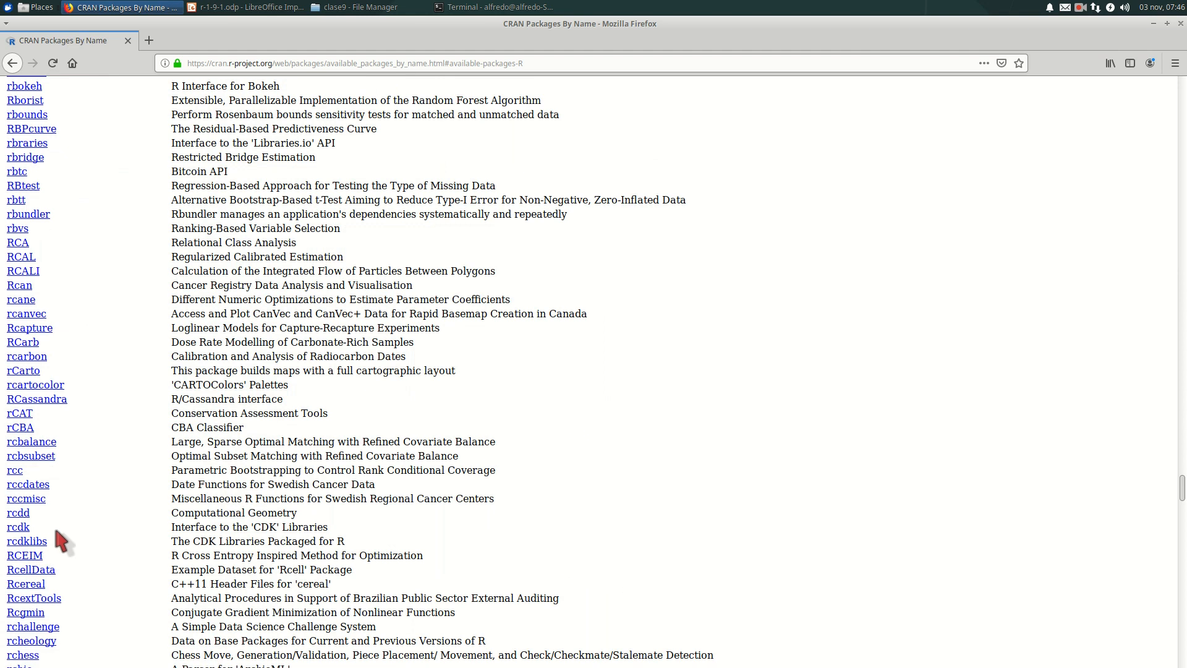
scroll(60, 530, "down", 1)
scroll(62, 530, "down", 12)
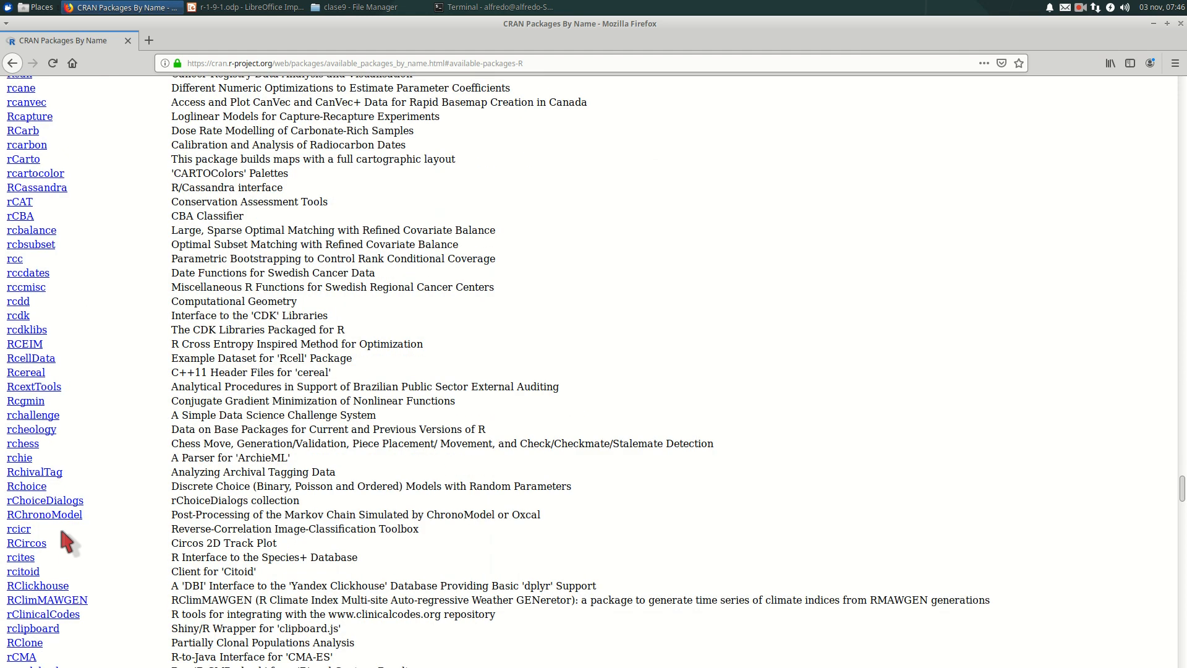
scroll(71, 531, "down", 4)
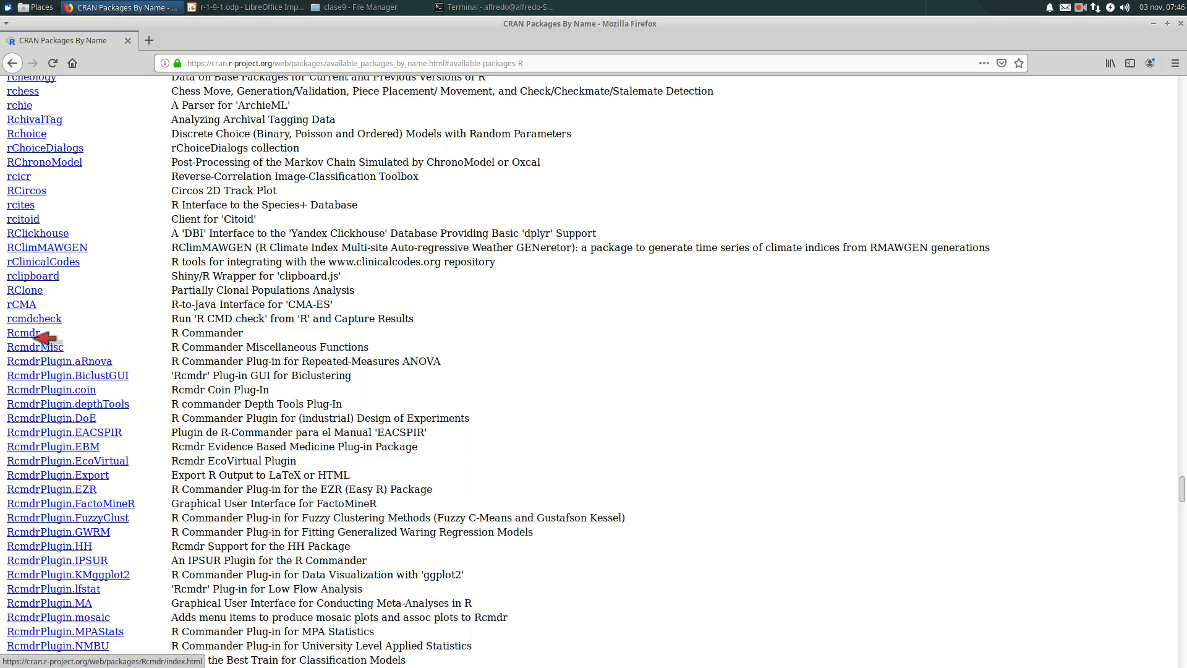
- Enlarge the package list to 140% and return to the Rcmdr entry
key("ctrl+plus")
key("ctrl+plus")
key("ctrl+plus")
key("ctrl+plus")
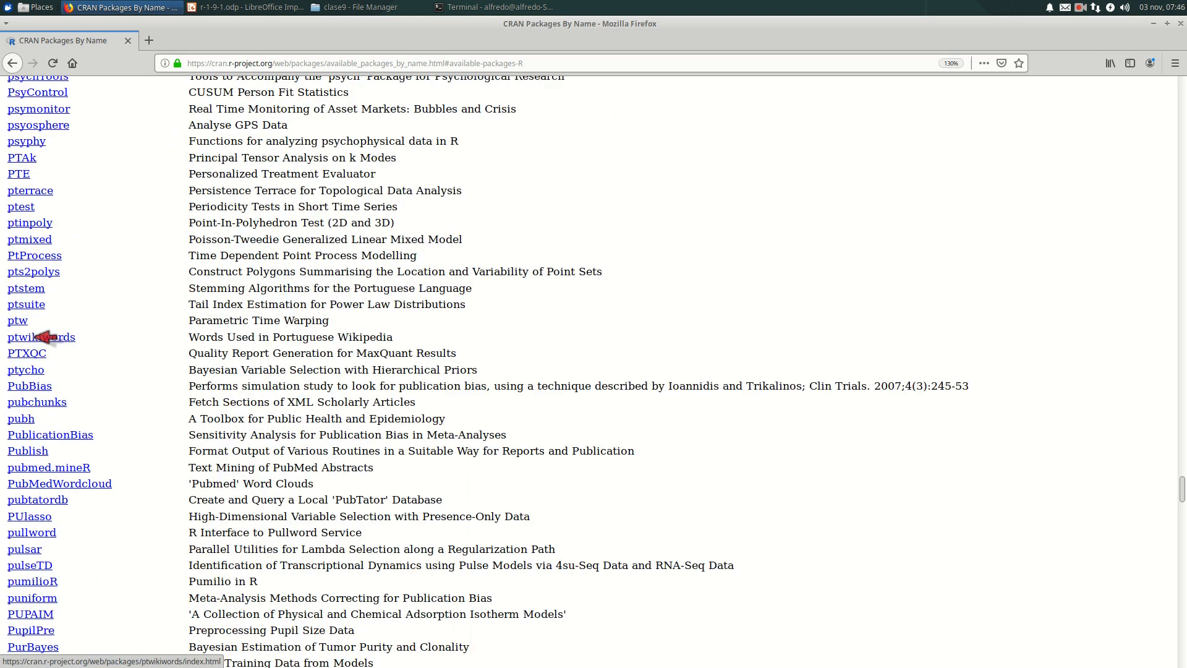
scroll(75, 369, "up", 8)
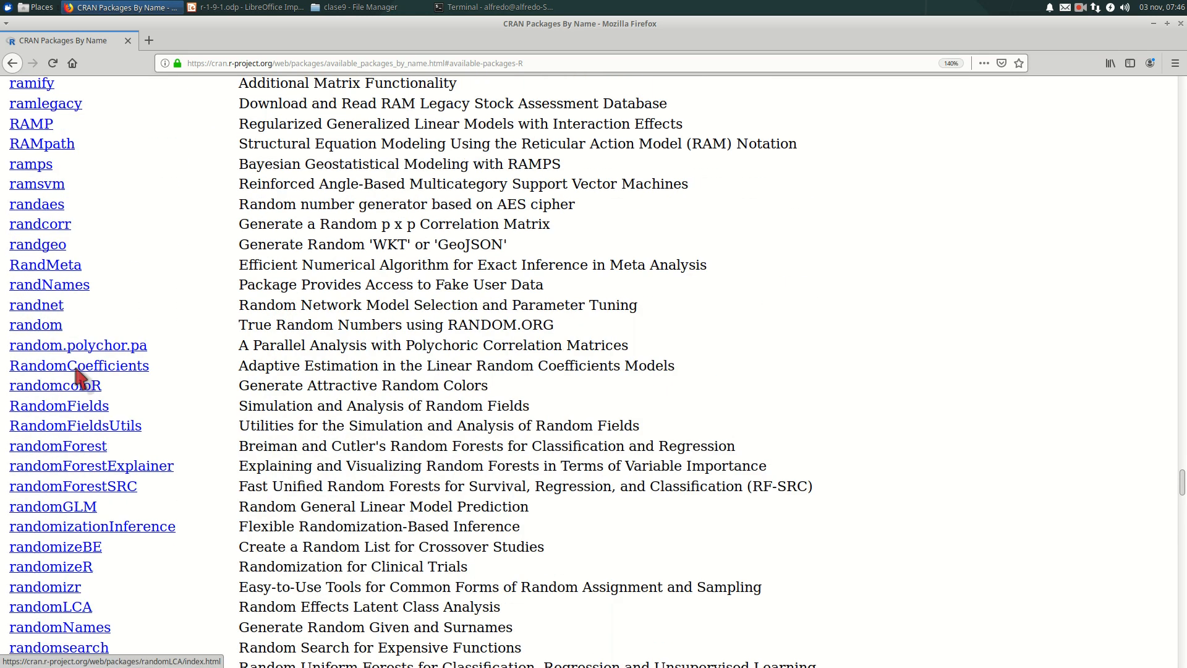
scroll(74, 368, "down", 12)
scroll(77, 374, "down", 20)
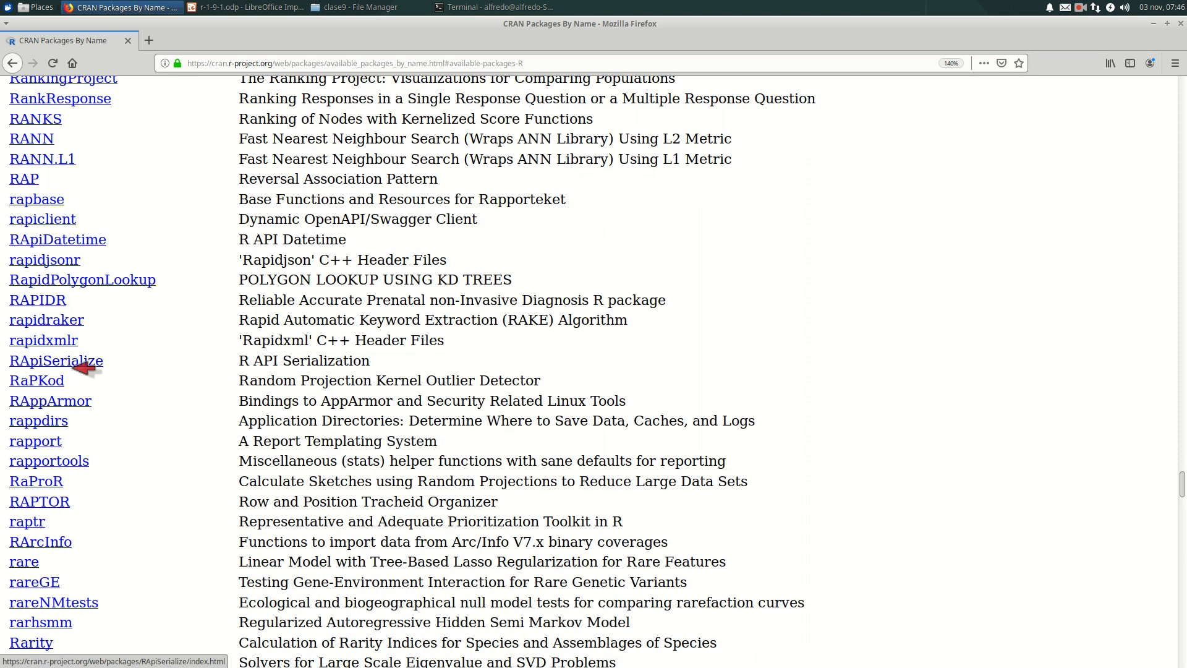
scroll(76, 375, "down", 20)
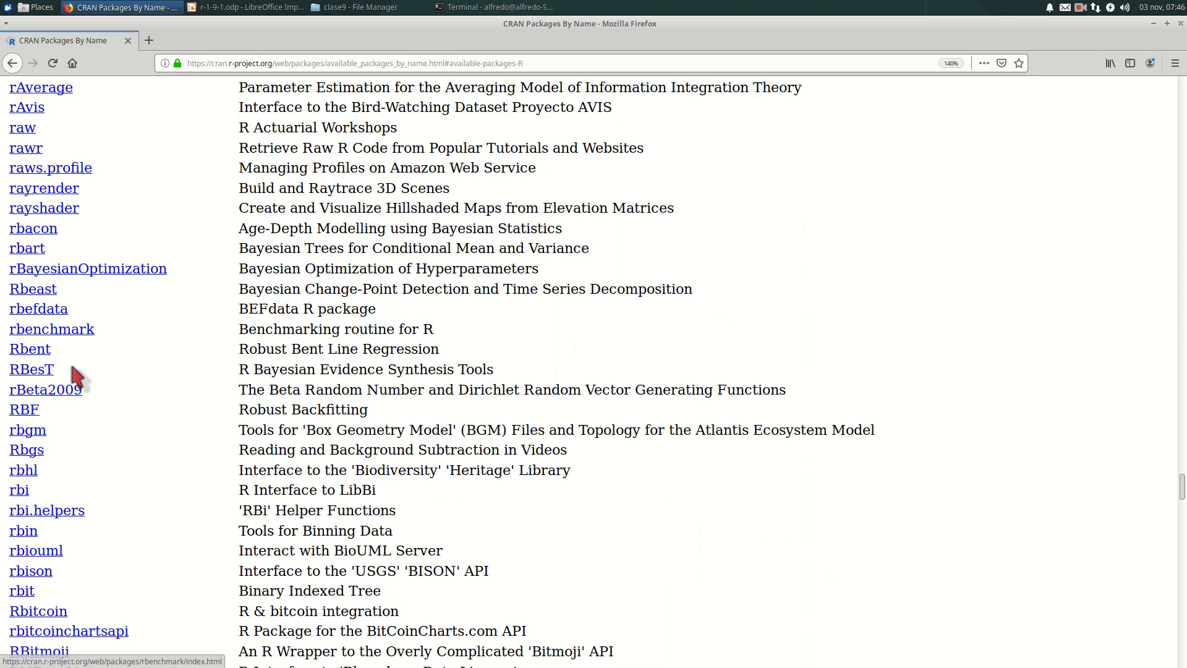
scroll(73, 368, "down", 12)
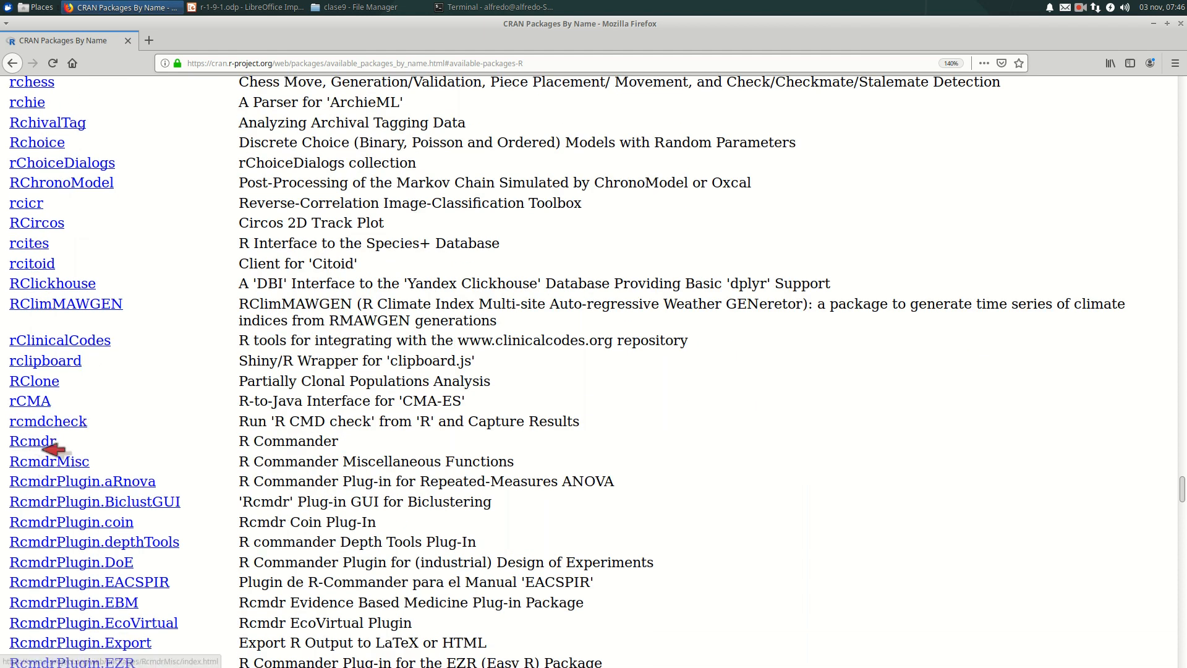
- Look through the RcmdrPlugin packages listed below Rcmdr and their descriptions
scroll(151, 445, "down", 5)
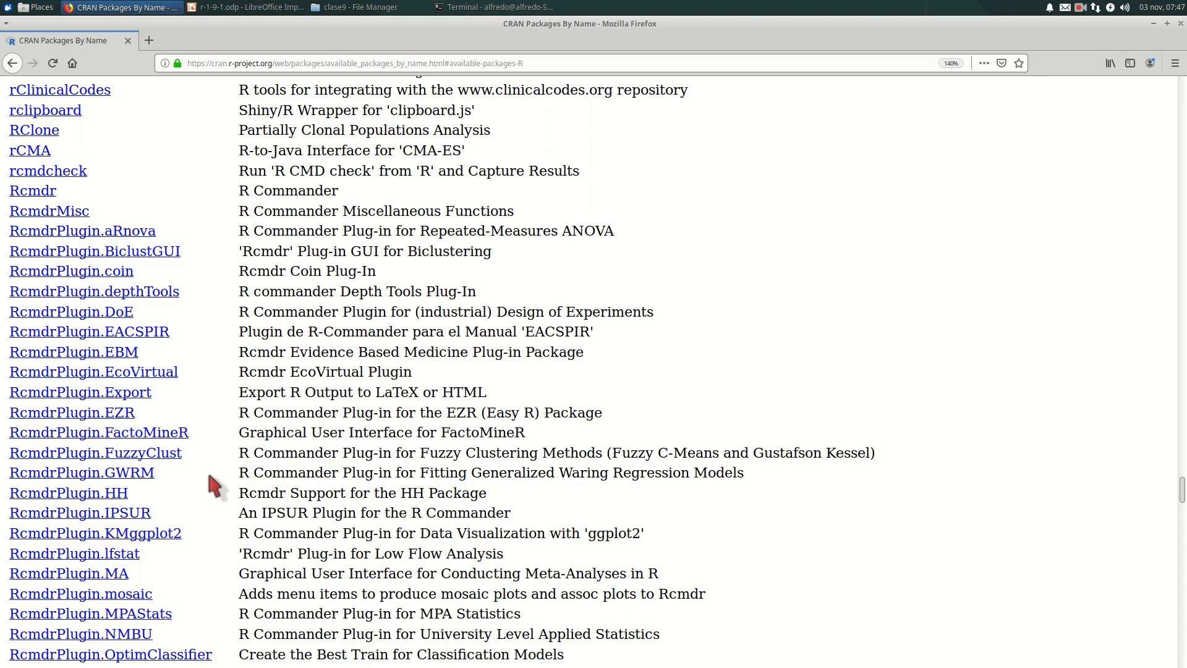
scroll(208, 470, "down", 2)
scroll(210, 477, "down", 4)
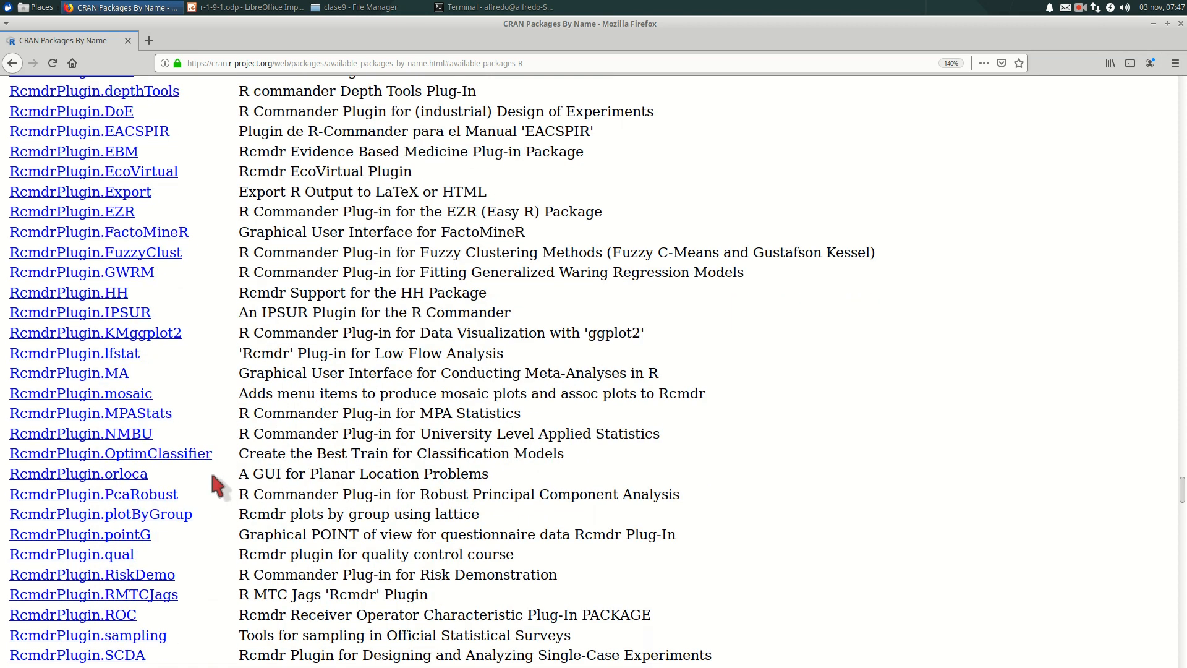
scroll(212, 474, "up", 4)
scroll(213, 474, "up", 2)
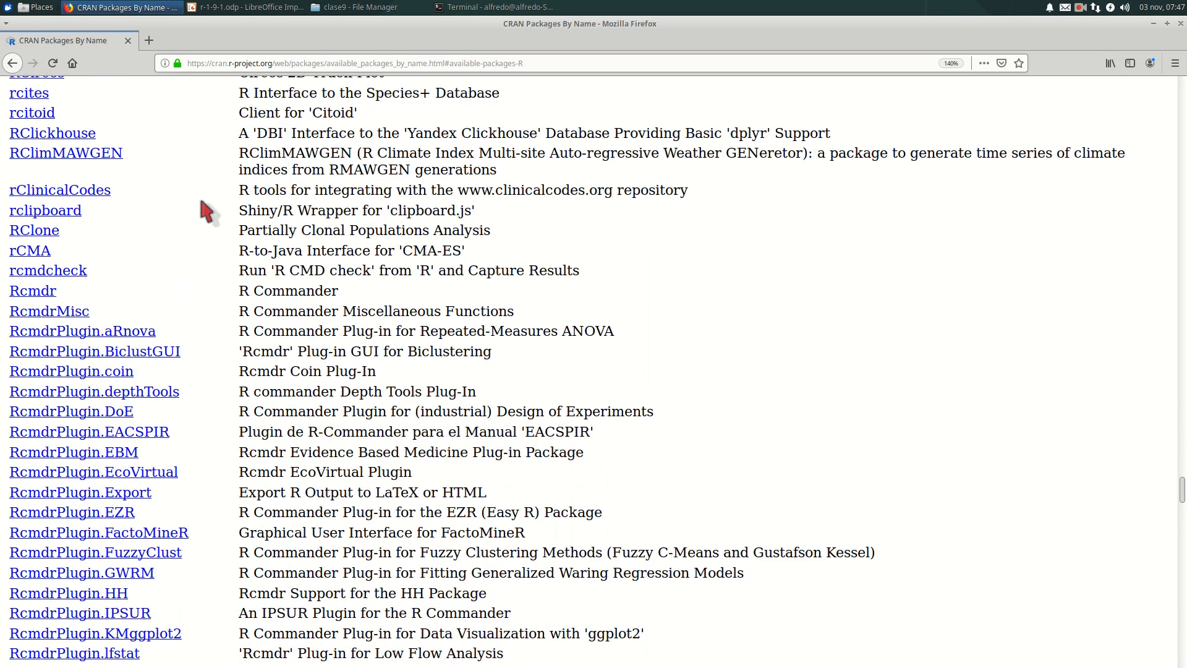
- Switch to the R session in the terminal, run library(Rcmdr) and decline installing the missing packages
key("alt+Tab")
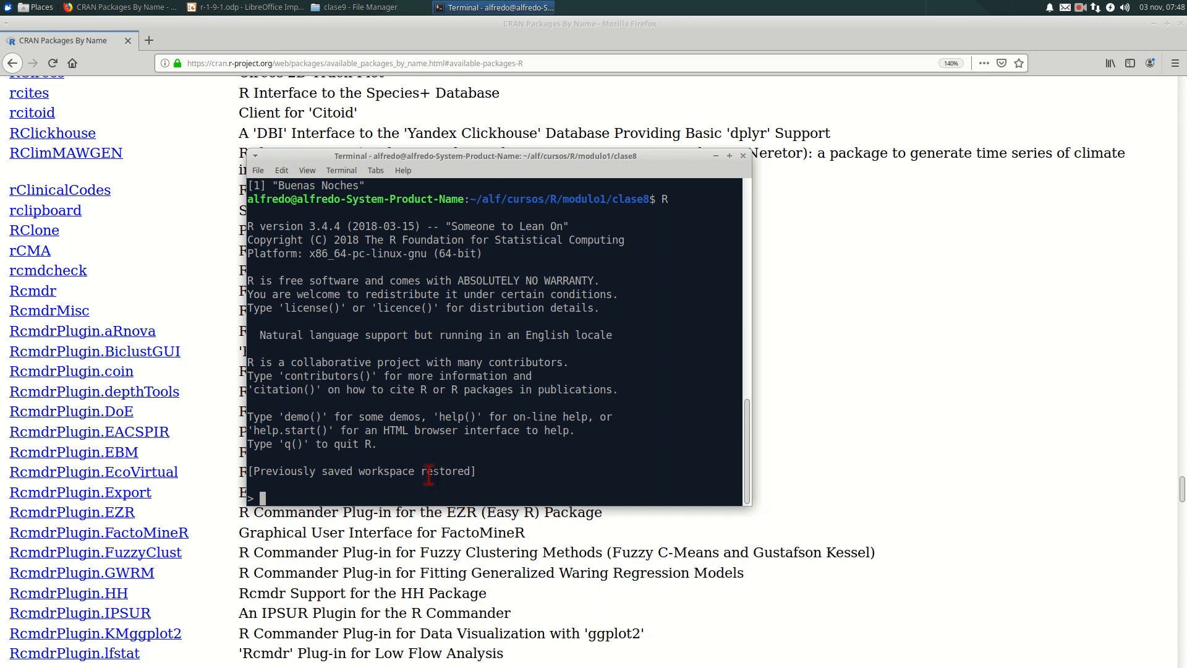
type("library(Rcmdr)")
key("Return")
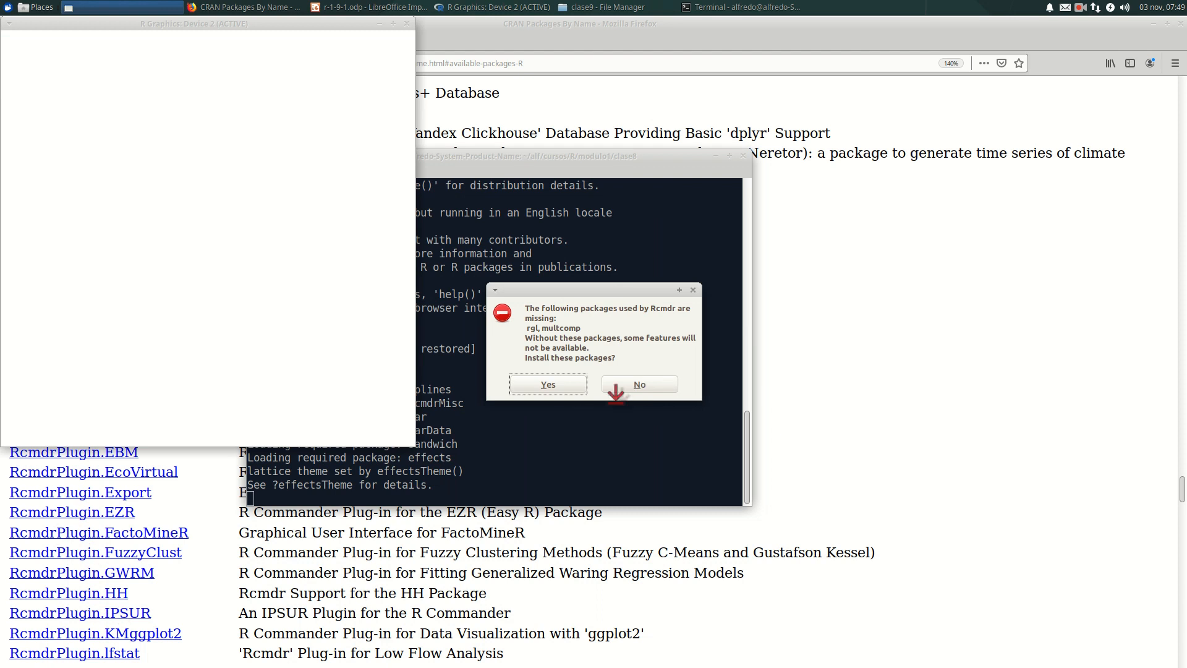
left_click(637, 386)
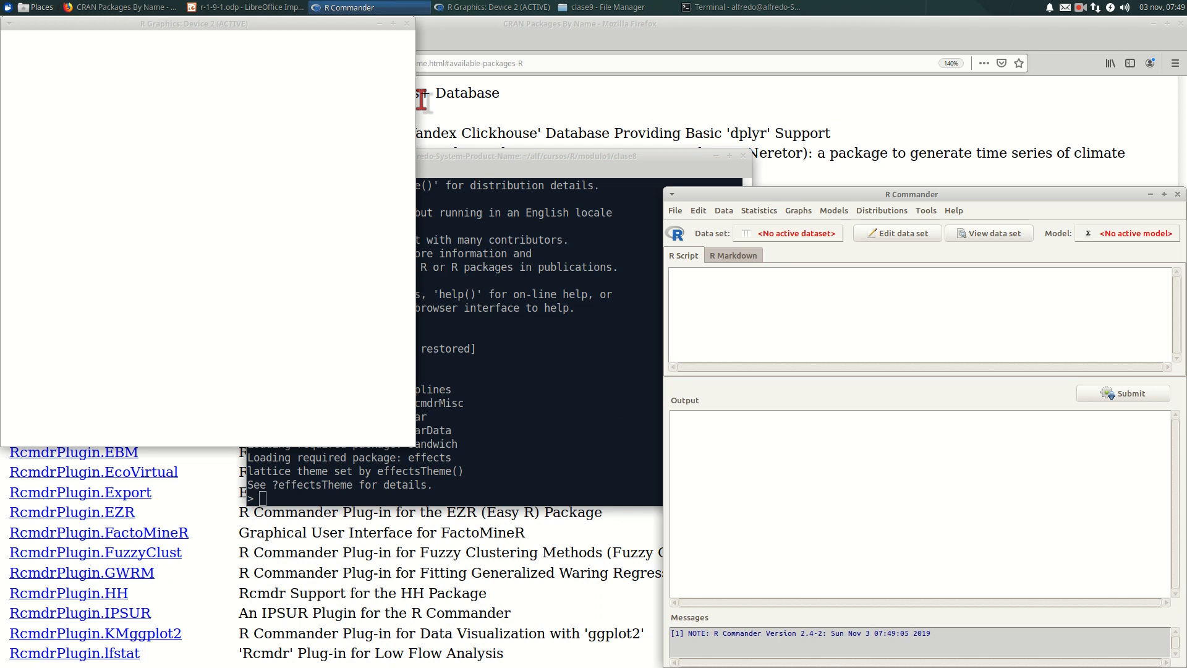
- Close the empty R Graphics window and maximize the R Commander window
left_click(406, 24)
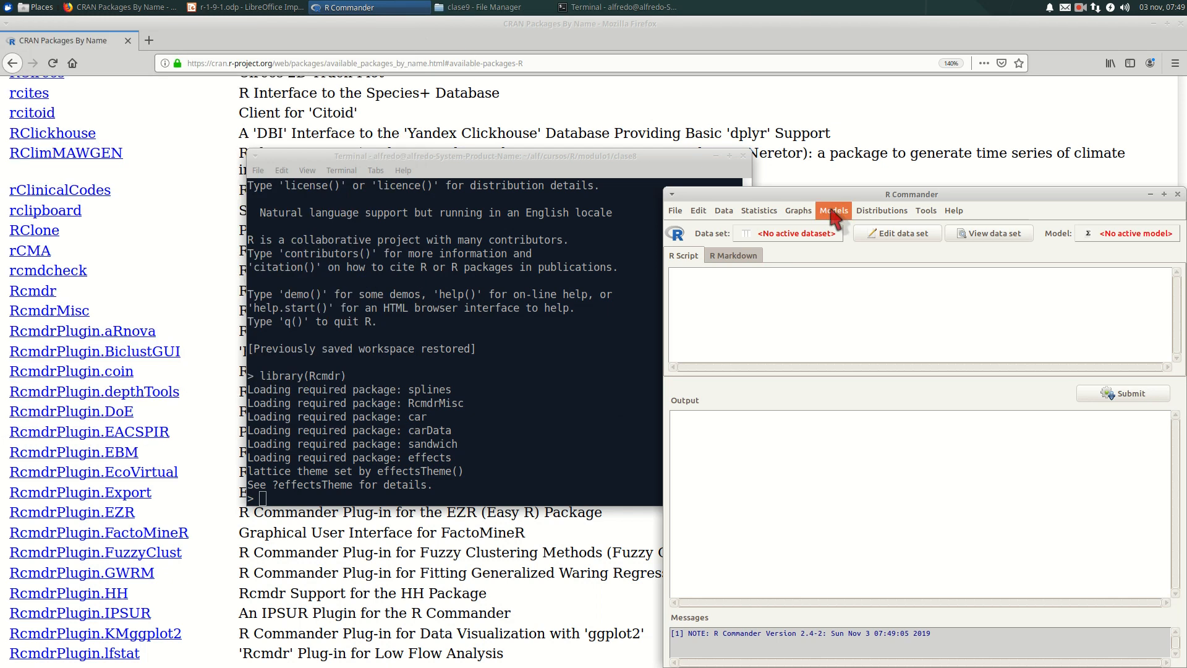
left_click_drag(841, 192, 358, 68)
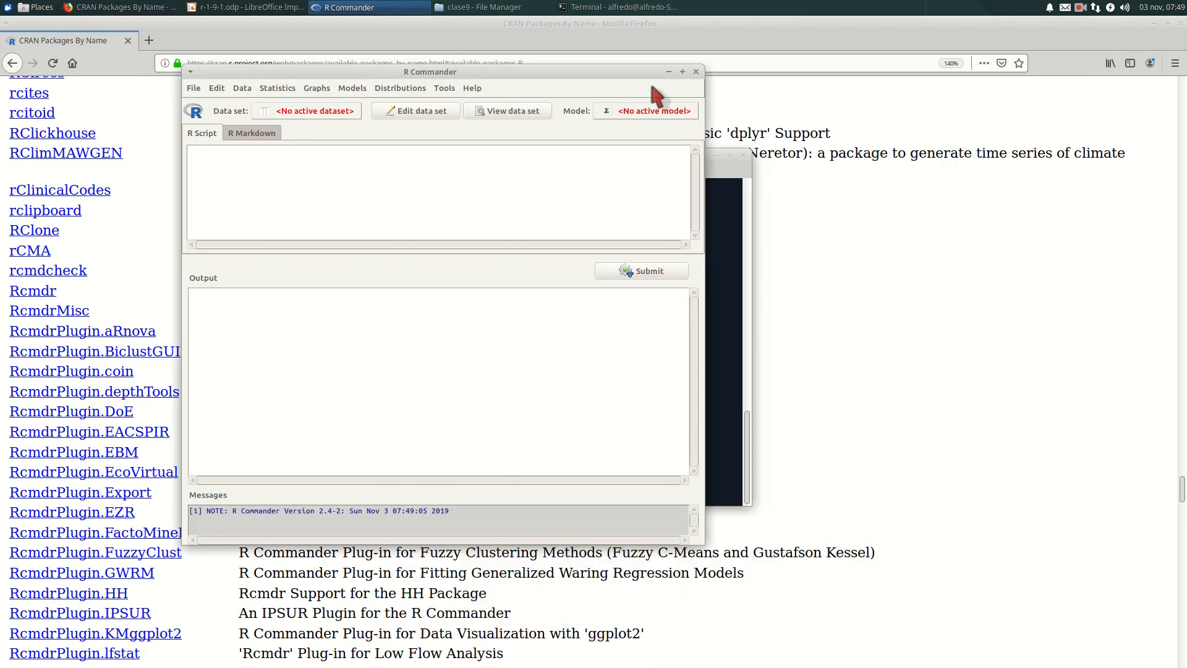
left_click(683, 71)
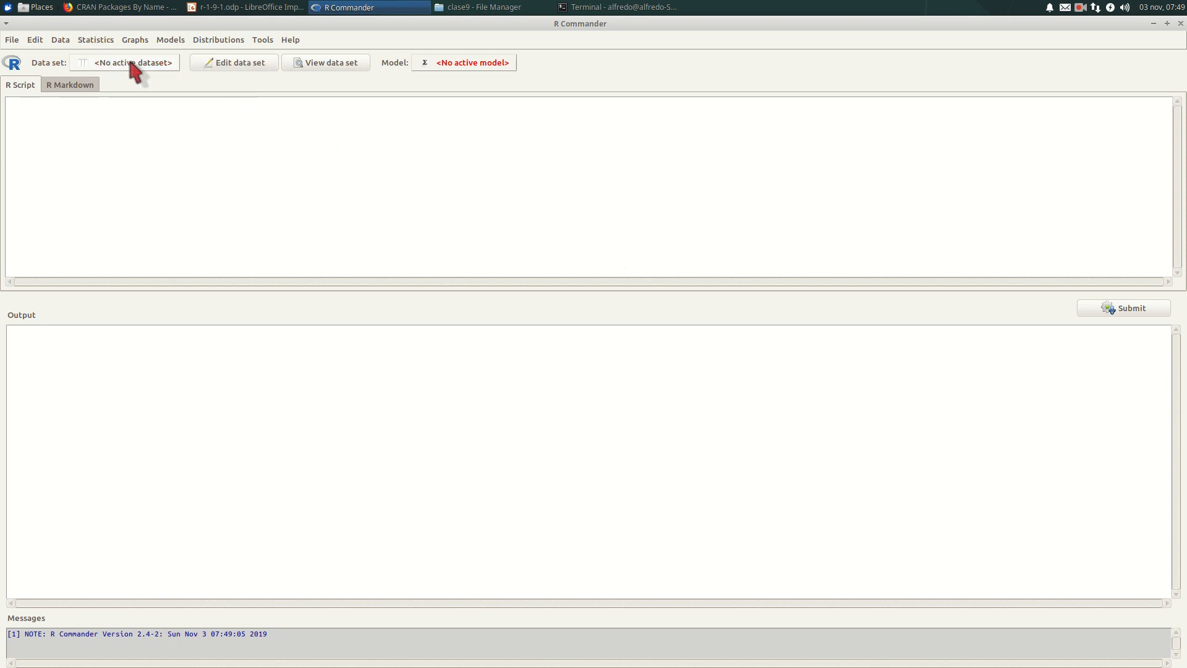
- Try to load the .RData file from the clase8 directory as a data set and view it
left_click(60, 40)
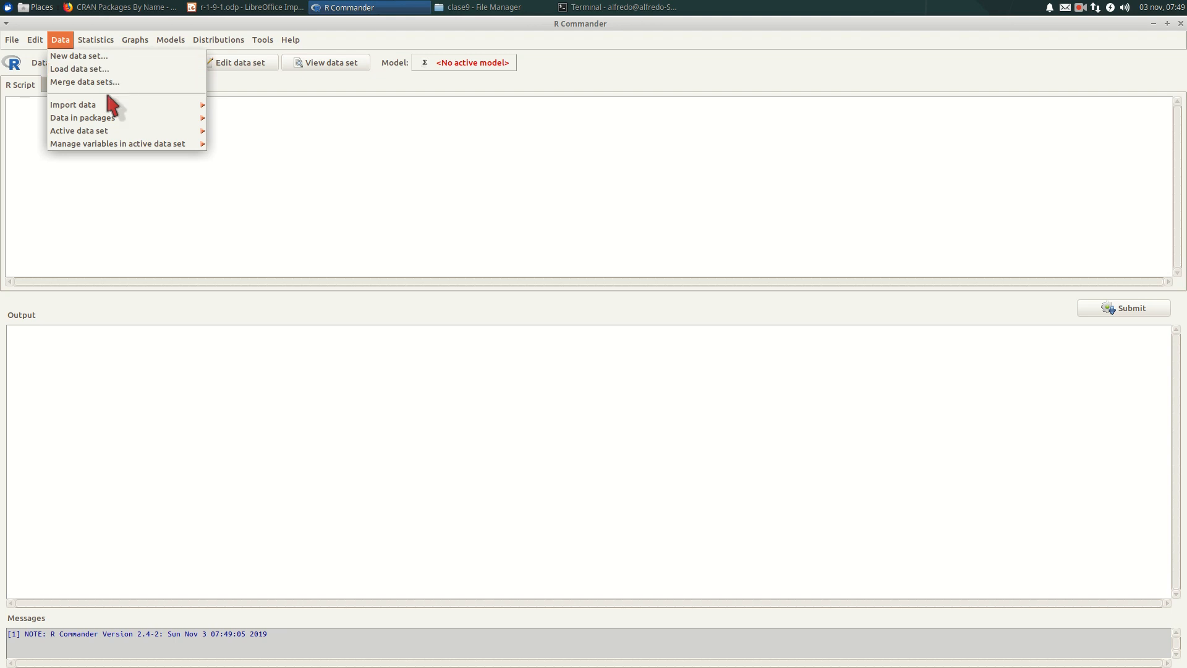
mouse_move(111, 106)
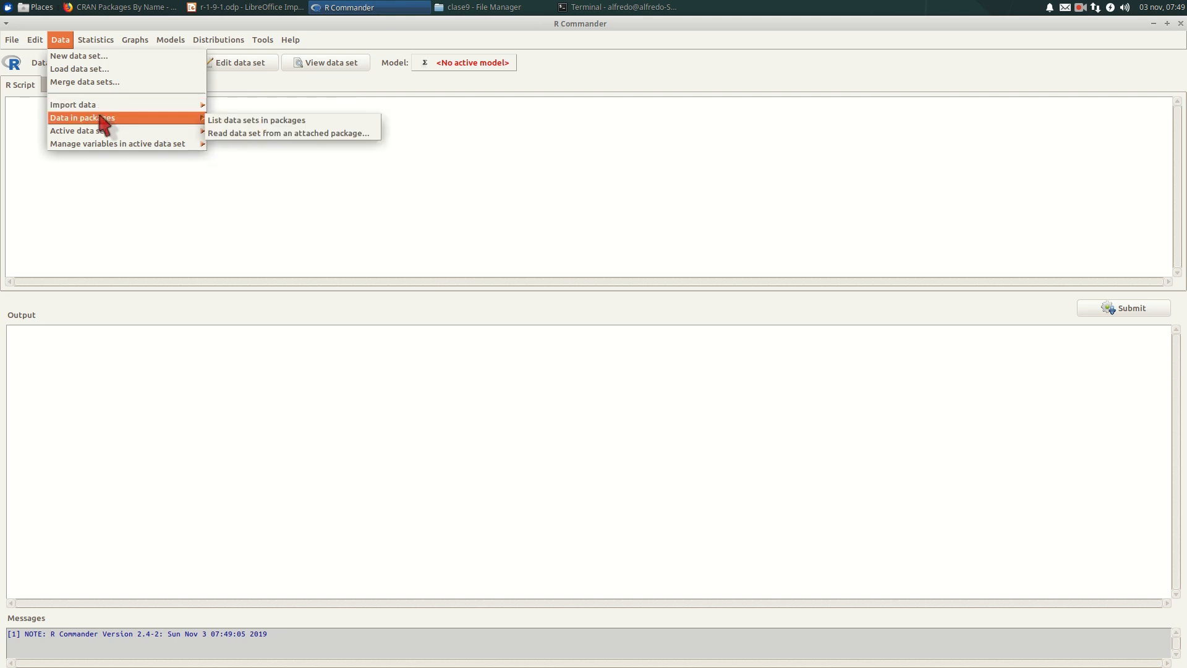
left_click(92, 70)
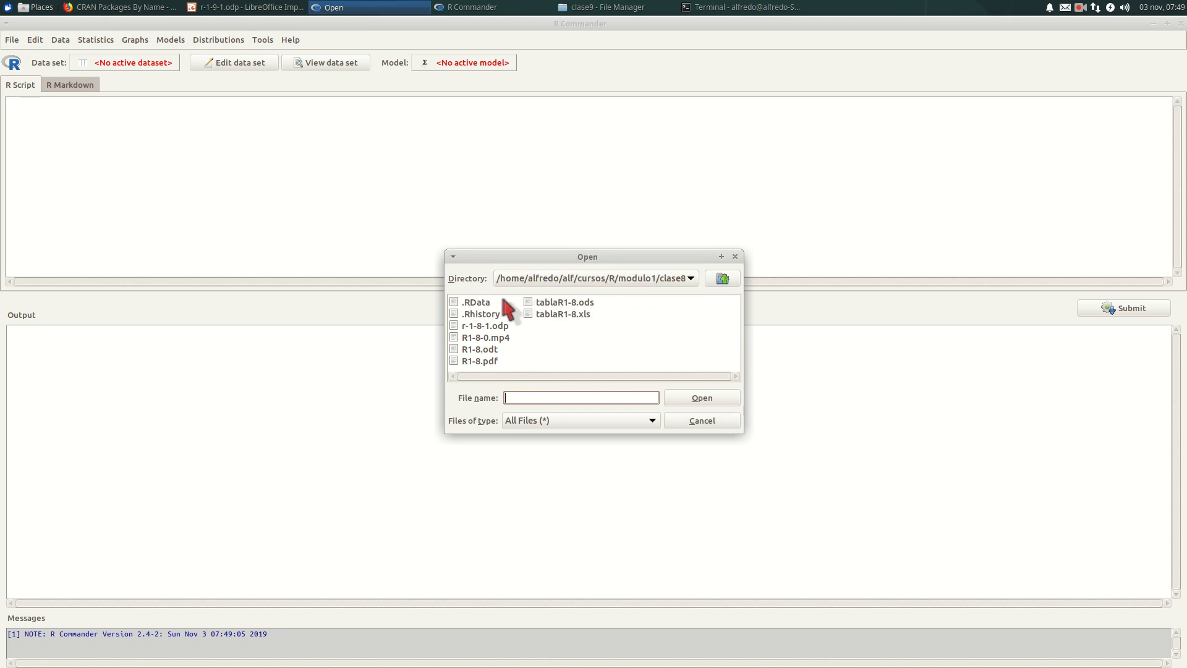
left_click(475, 303)
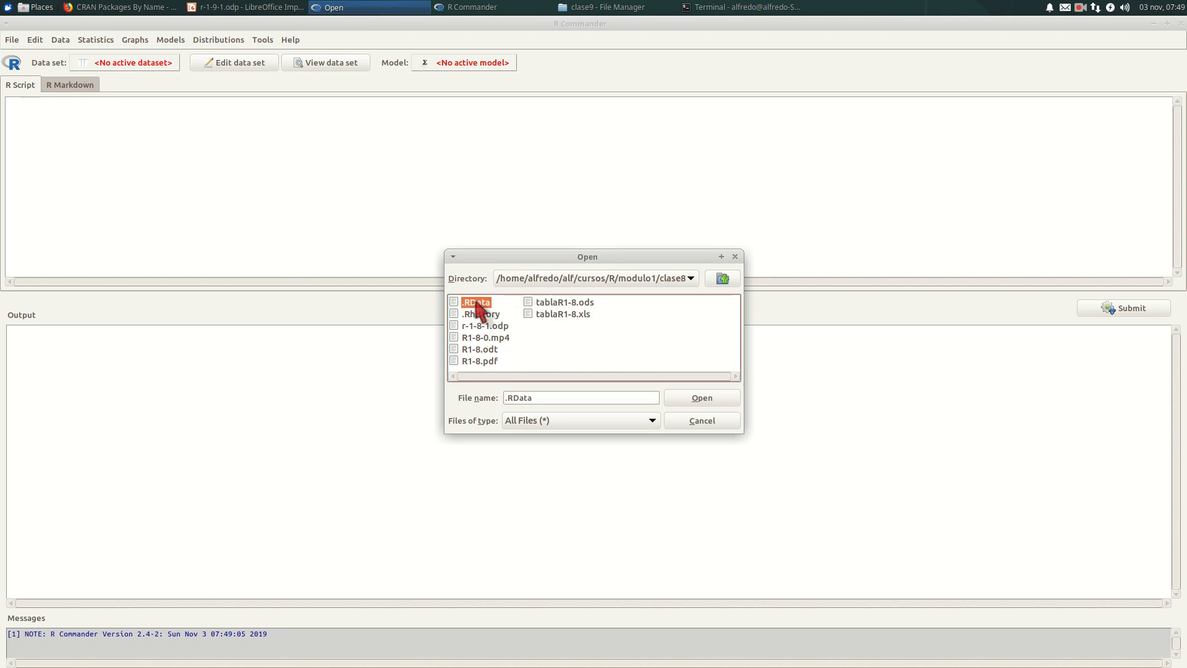
left_click(685, 401)
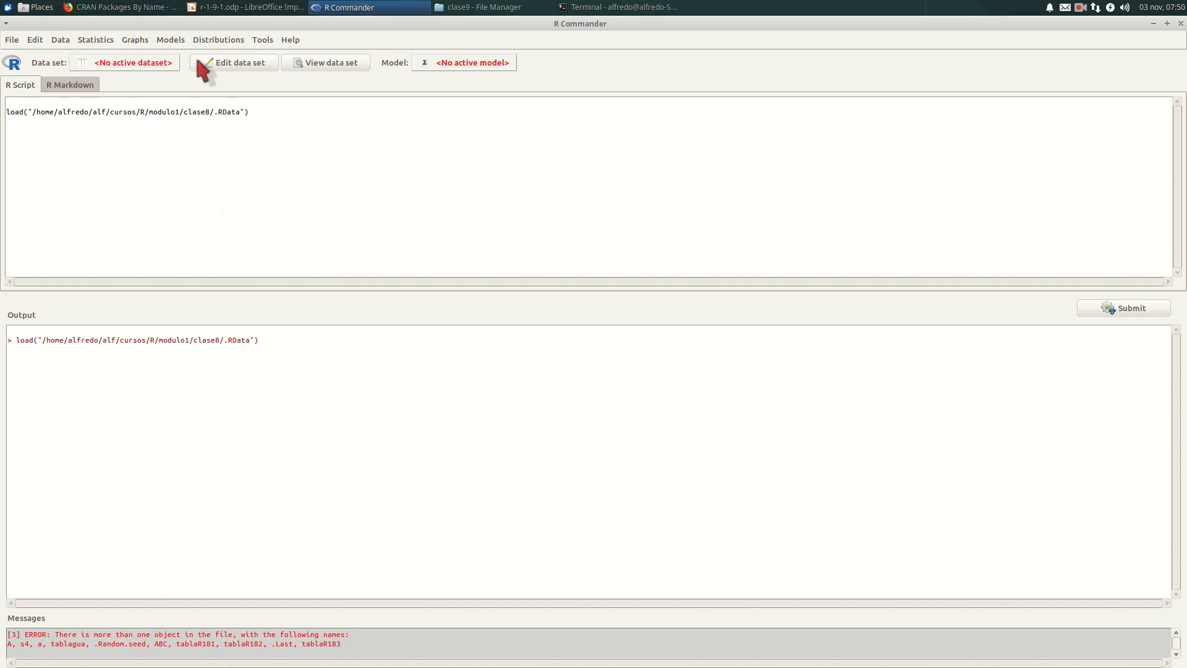
left_click(322, 65)
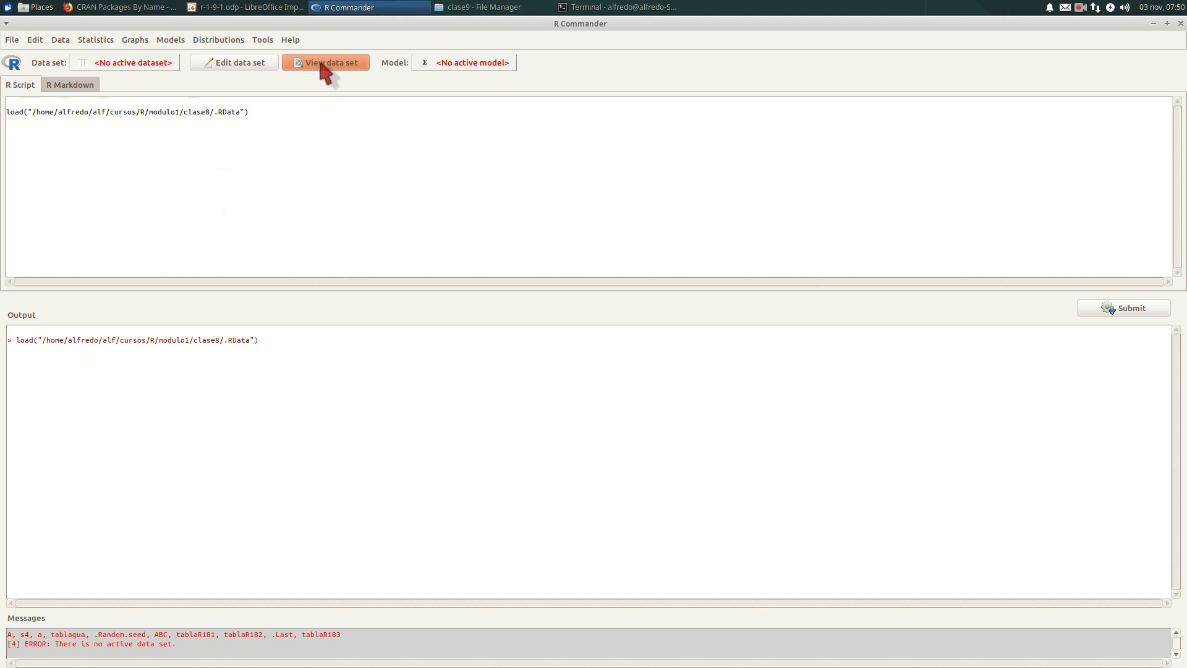
left_click(322, 66)
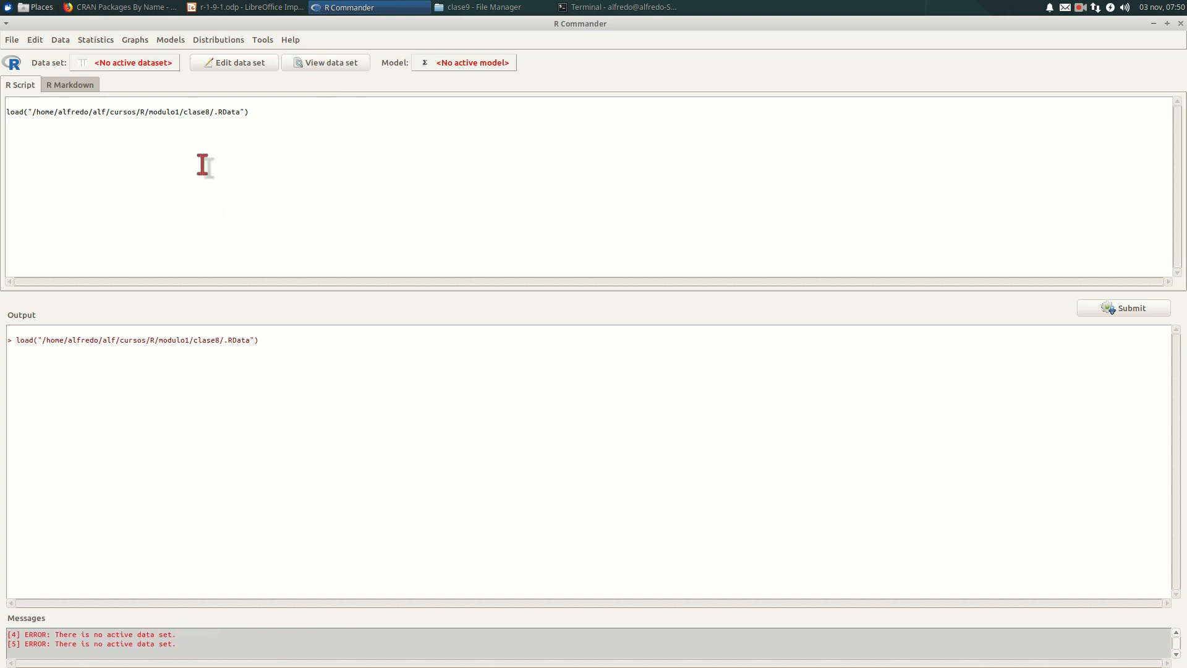
- Make tablaR181 the active data set and open it for viewing
left_click(146, 63)
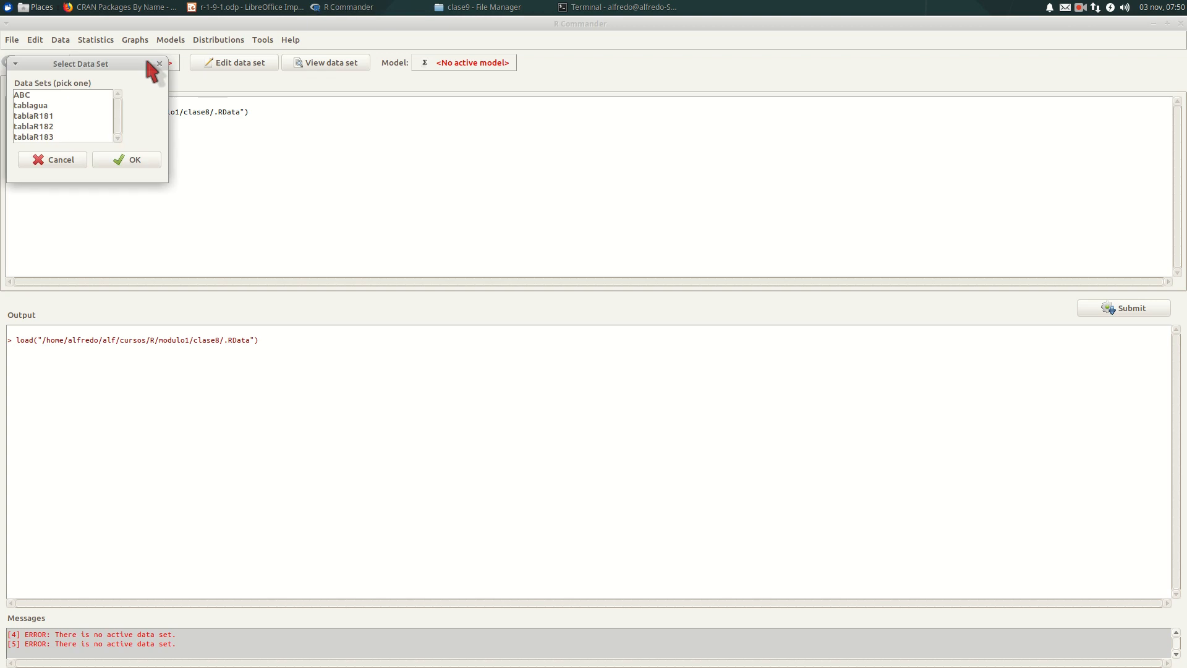
left_click(48, 116)
left_click(112, 162)
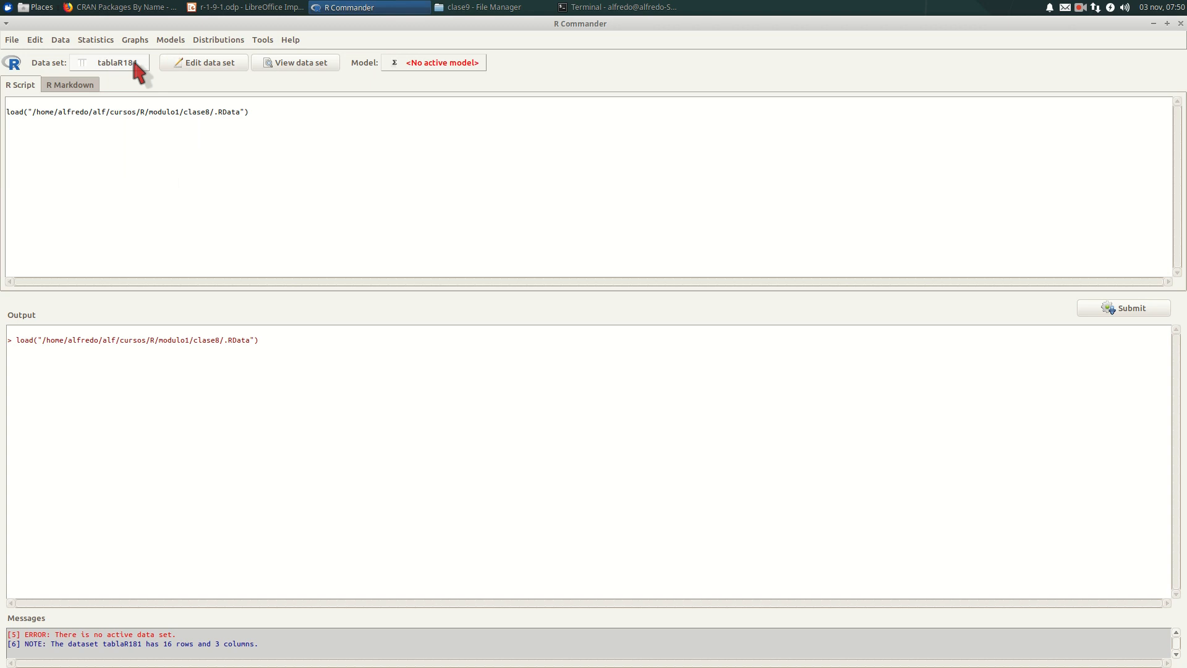
left_click(290, 68)
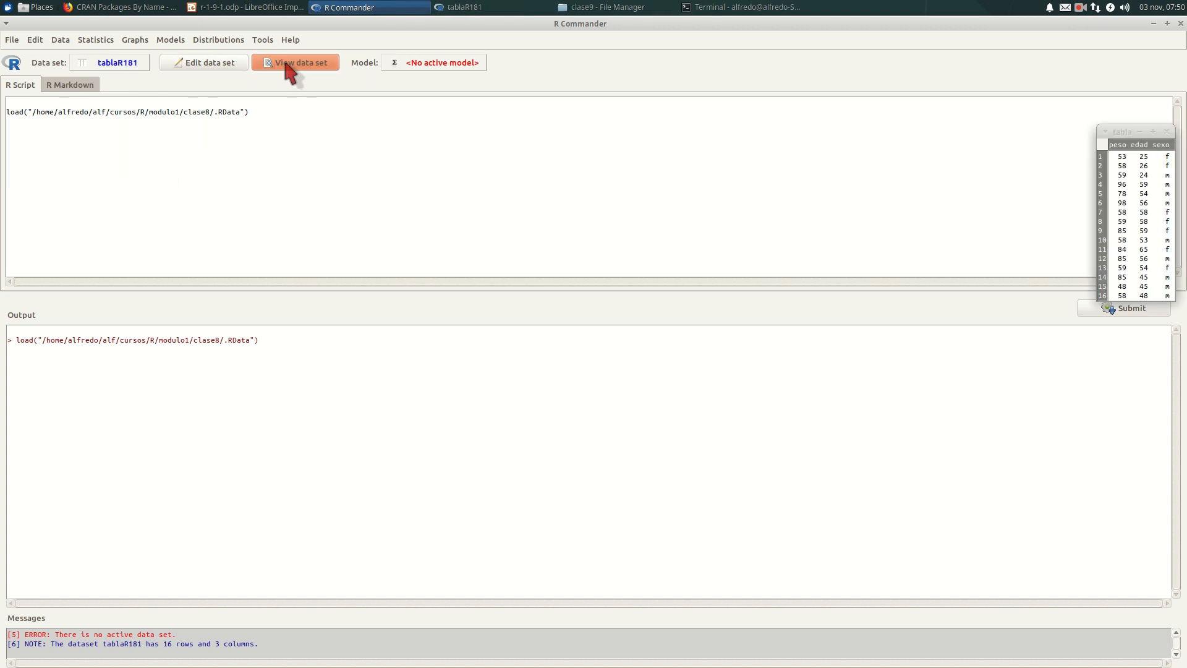
- Move the tablaR181 data window over the upper middle of the script area and keep it always on top
left_click_drag(1147, 128, 694, 34)
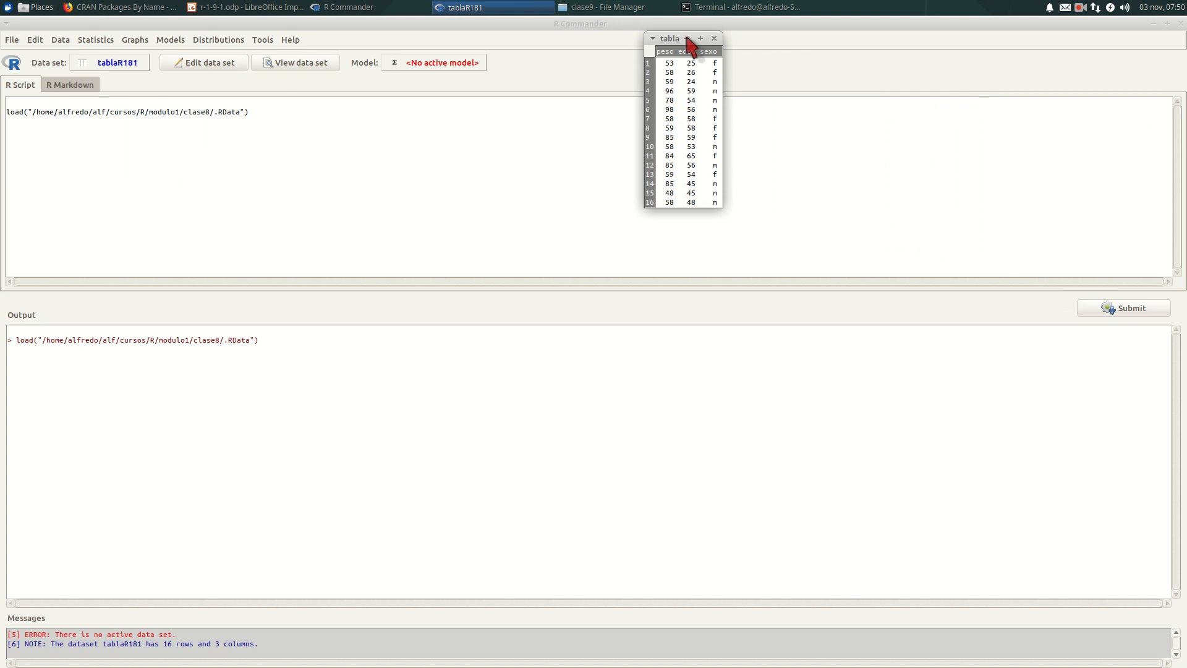
right_click(683, 41)
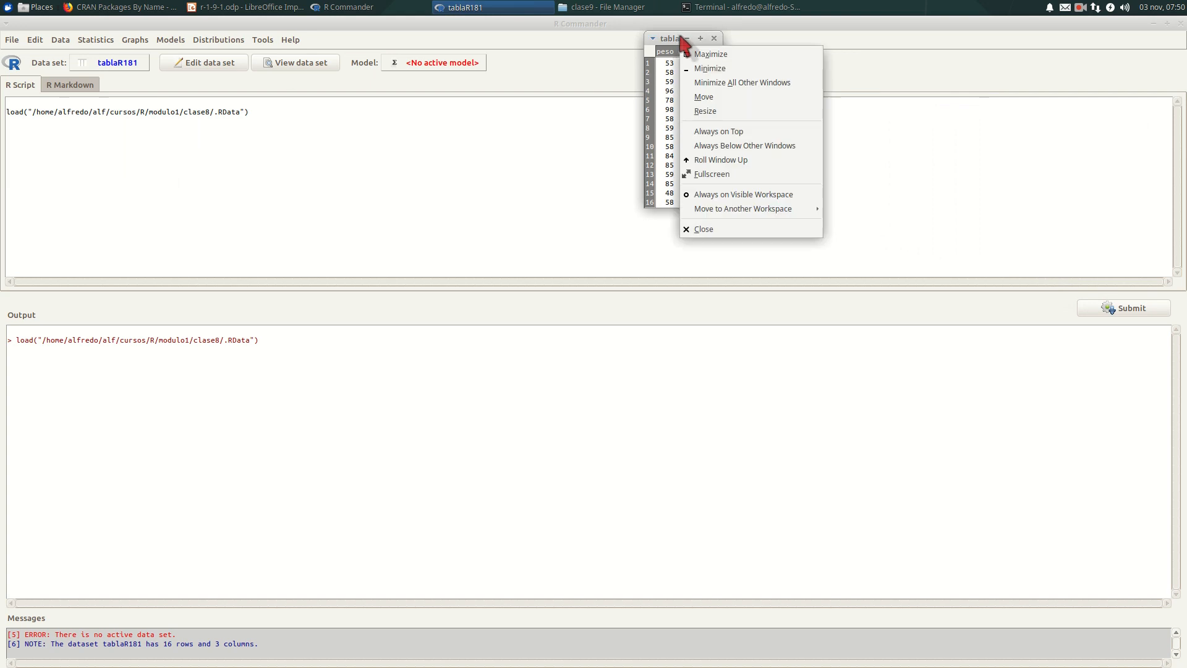
left_click(695, 131)
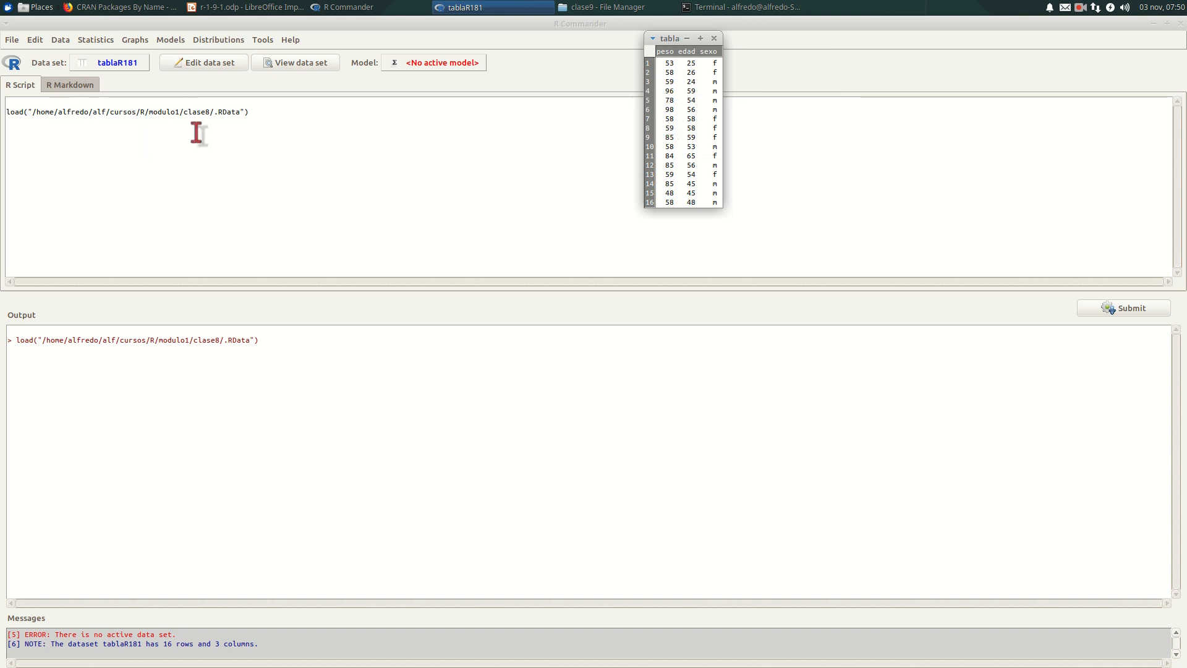
- Add the line summary(tablaR181) below the load command in the R script and run it
left_click(269, 112)
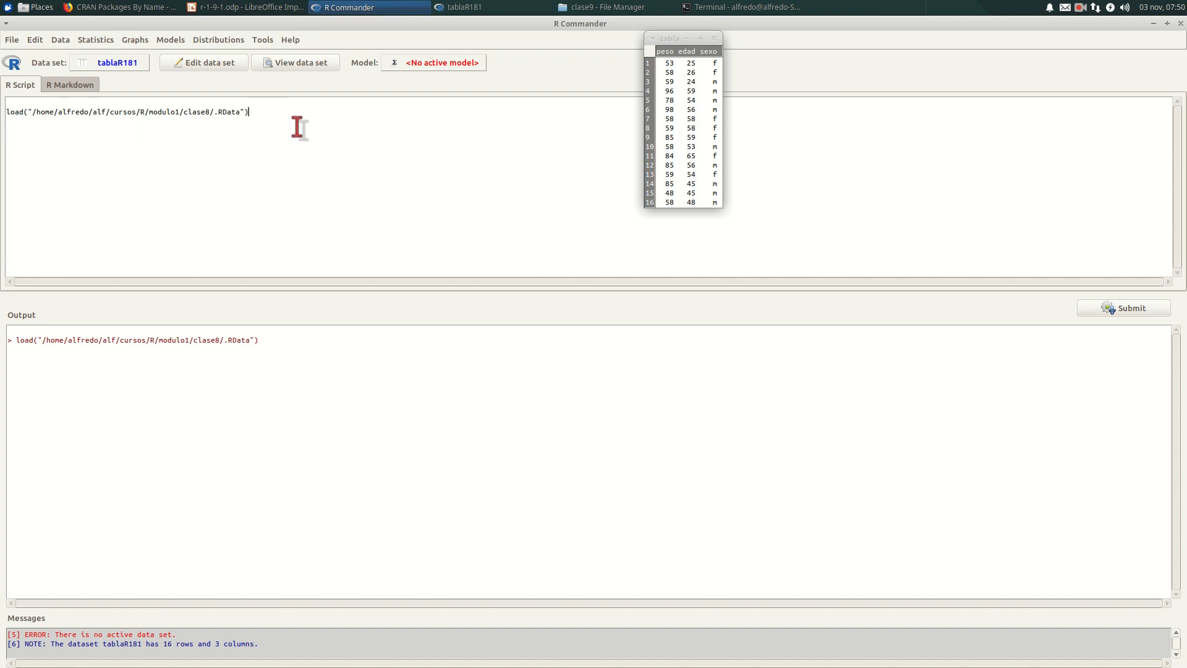
key("Return")
left_click(1097, 309)
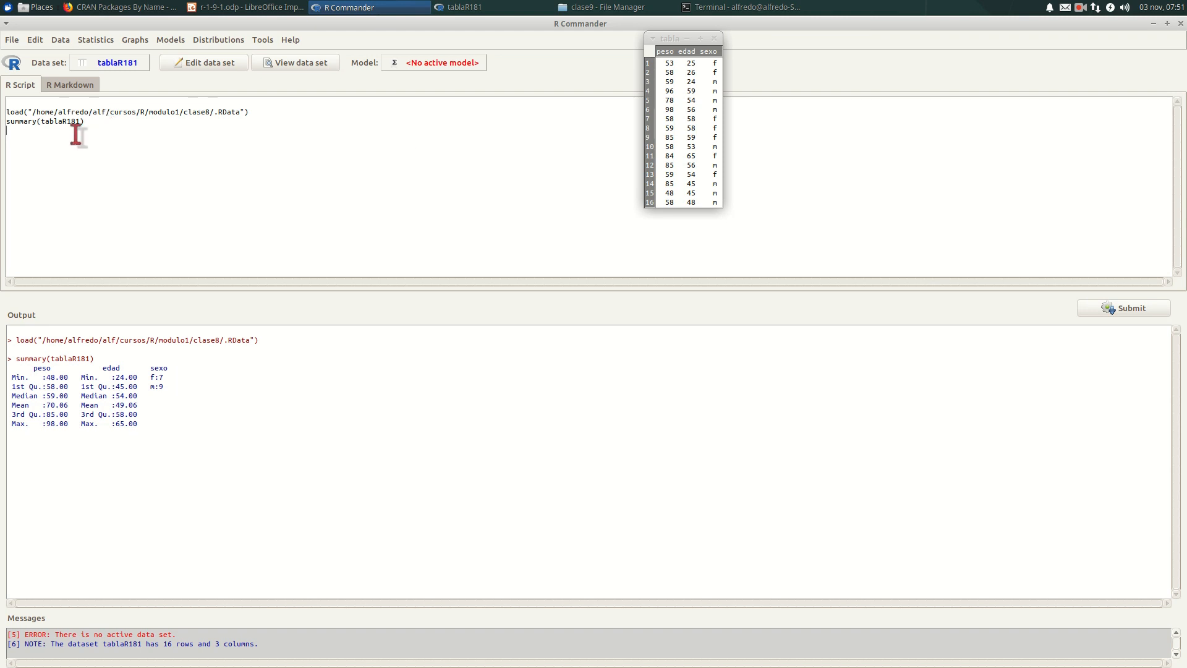
- Generate the summary of the active data set with the built-in Statistics command
left_click(96, 40)
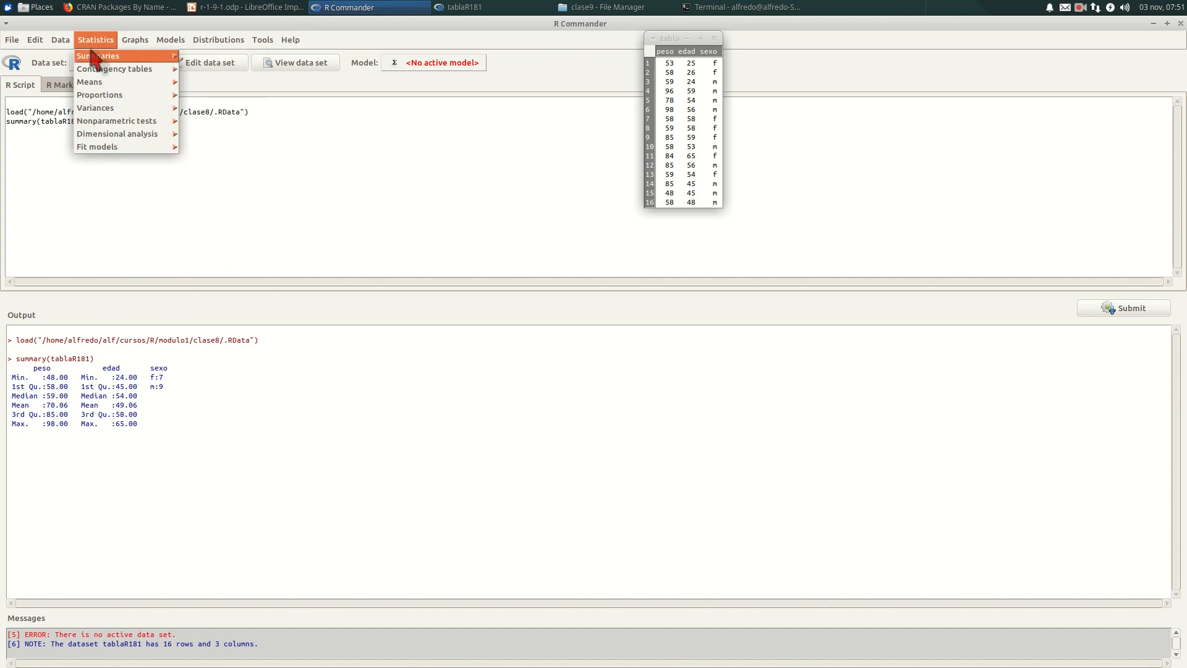
mouse_move(96, 58)
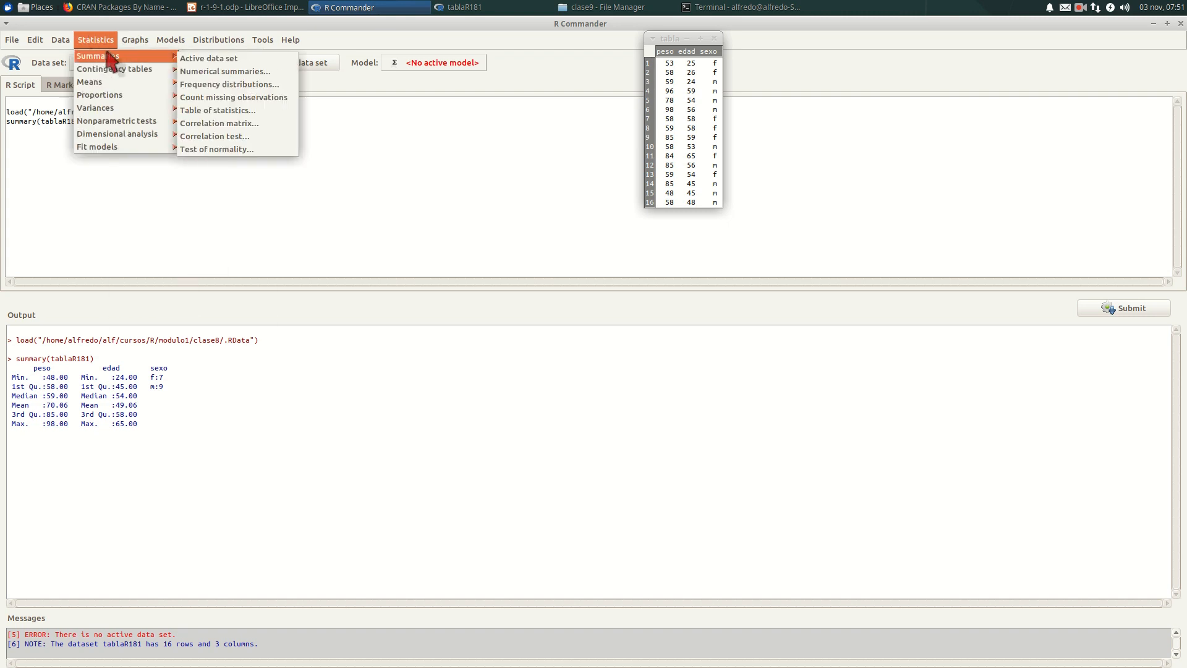
left_click(189, 59)
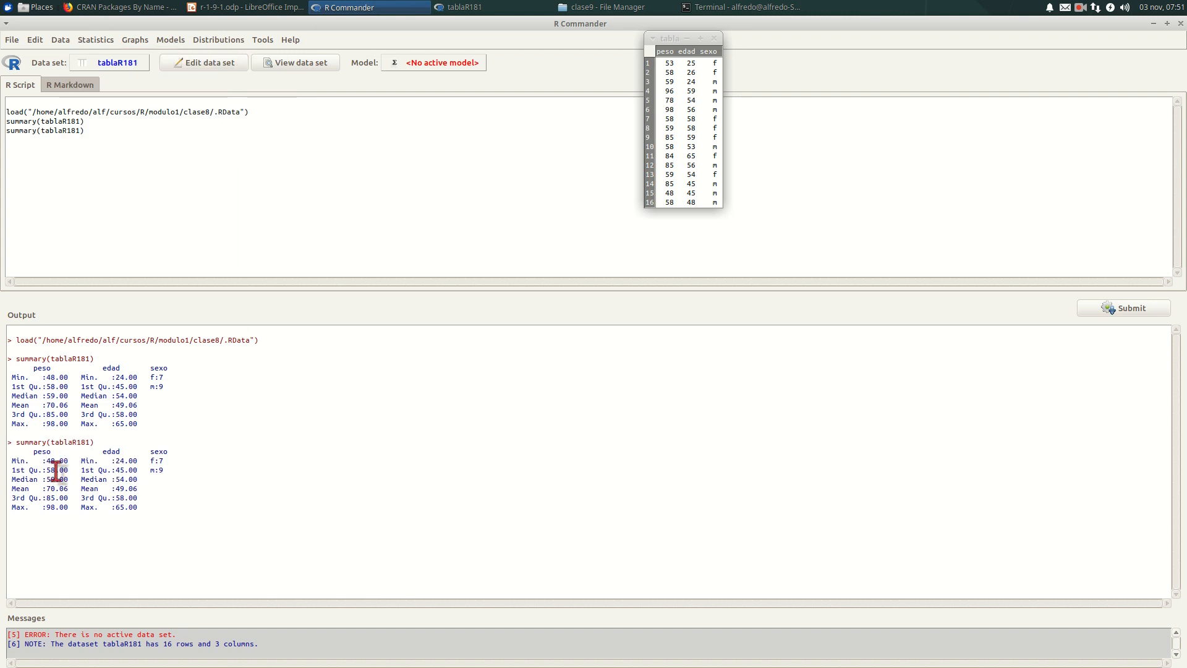
- Create a table of statistics giving the median of edad by the factor sexo
left_click(99, 44)
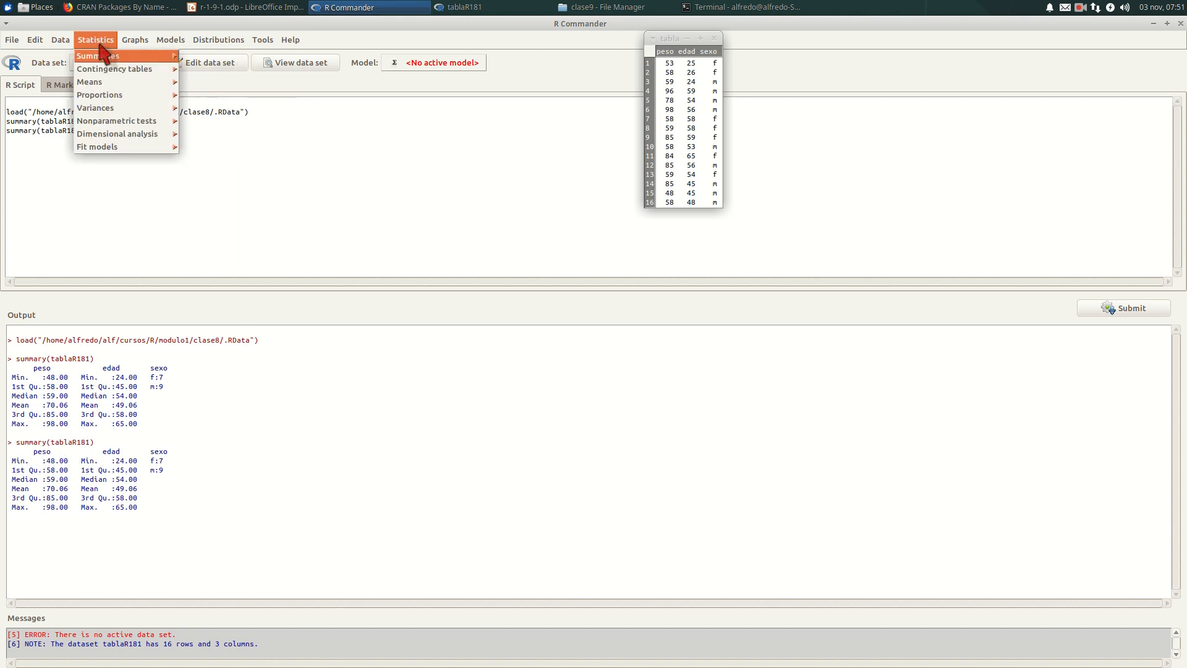
mouse_move(103, 56)
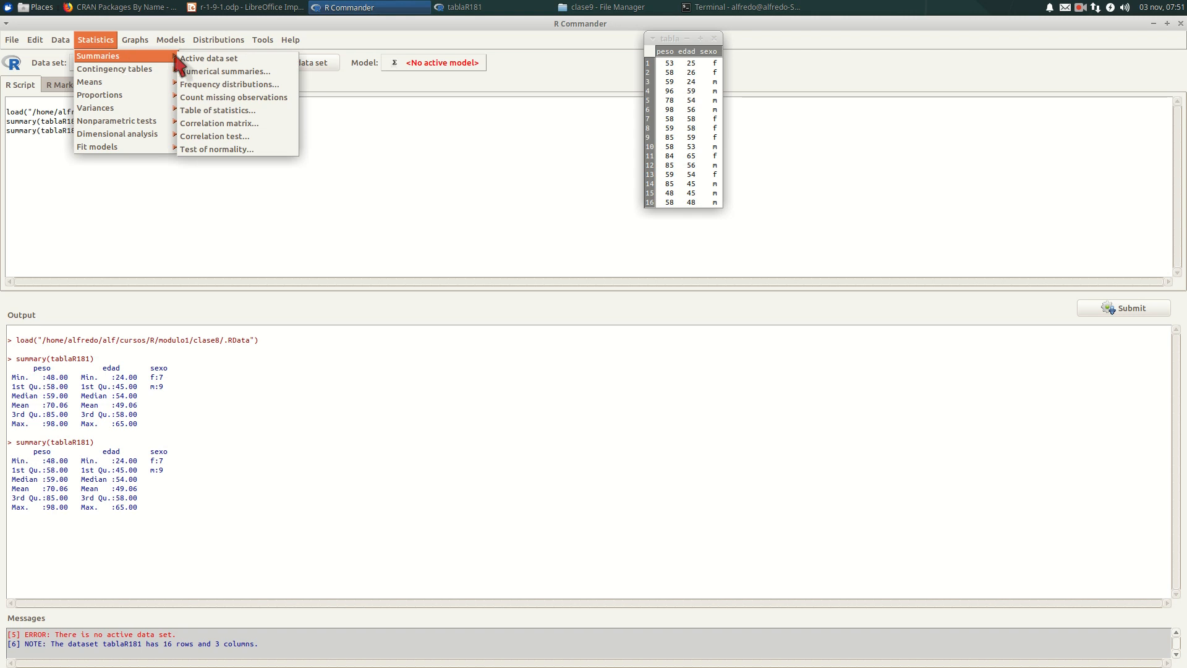
left_click(208, 112)
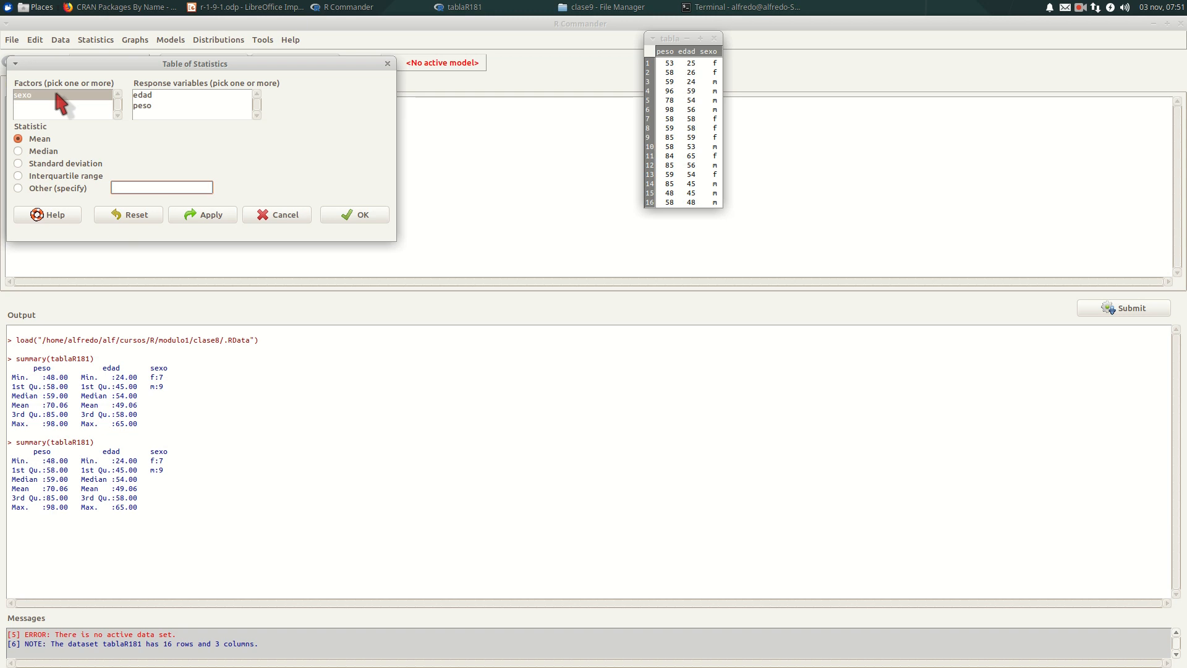
left_click(19, 152)
left_click(18, 139)
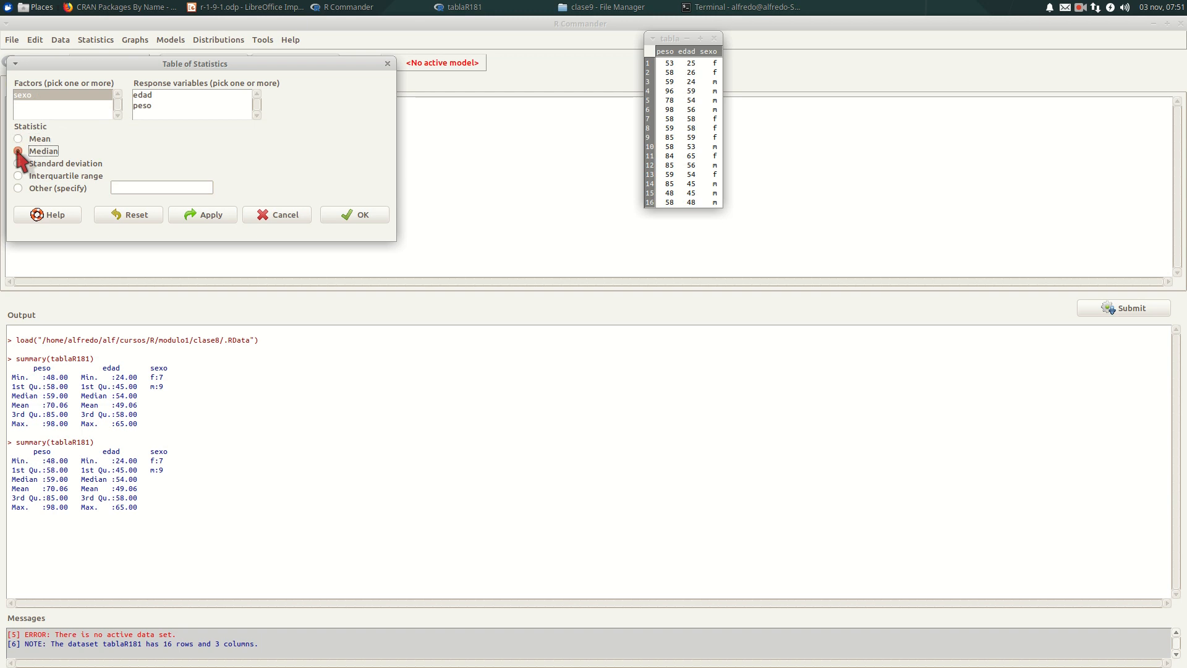
left_click(142, 95)
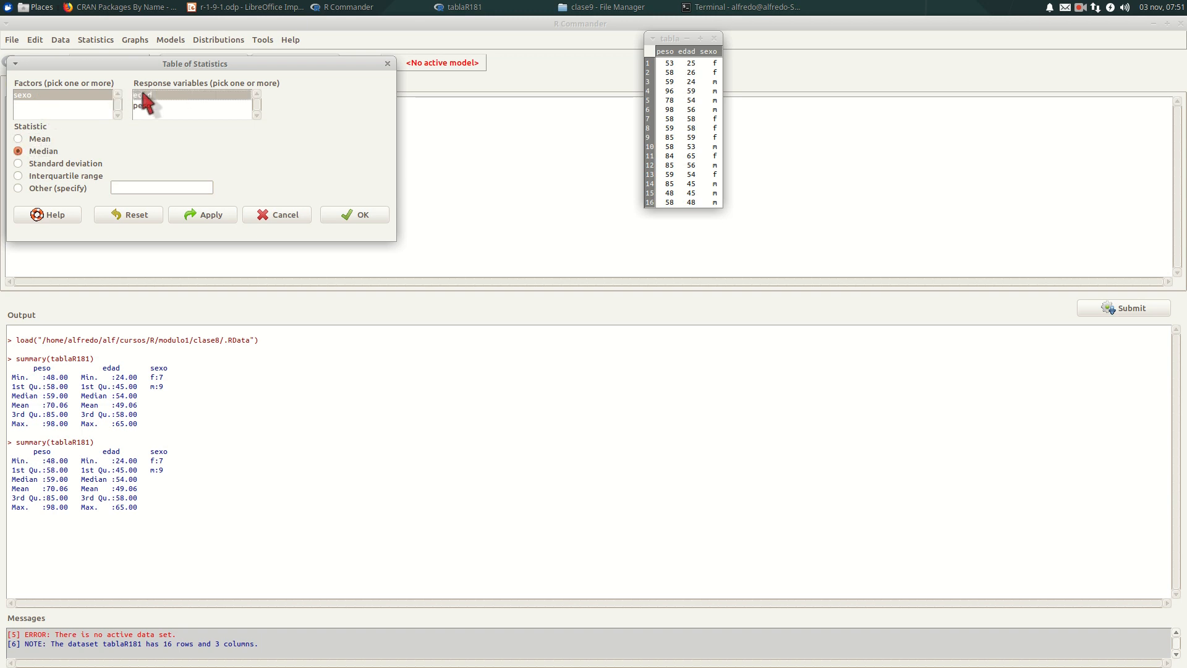
left_click(337, 214)
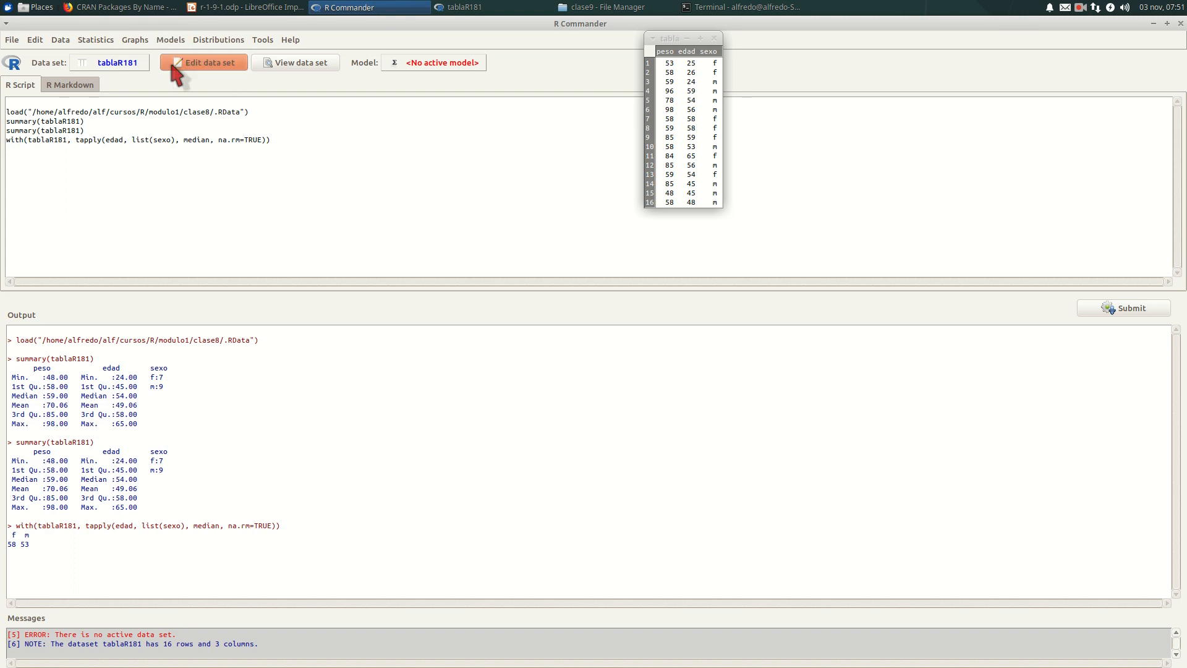
left_click(96, 40)
mouse_move(102, 96)
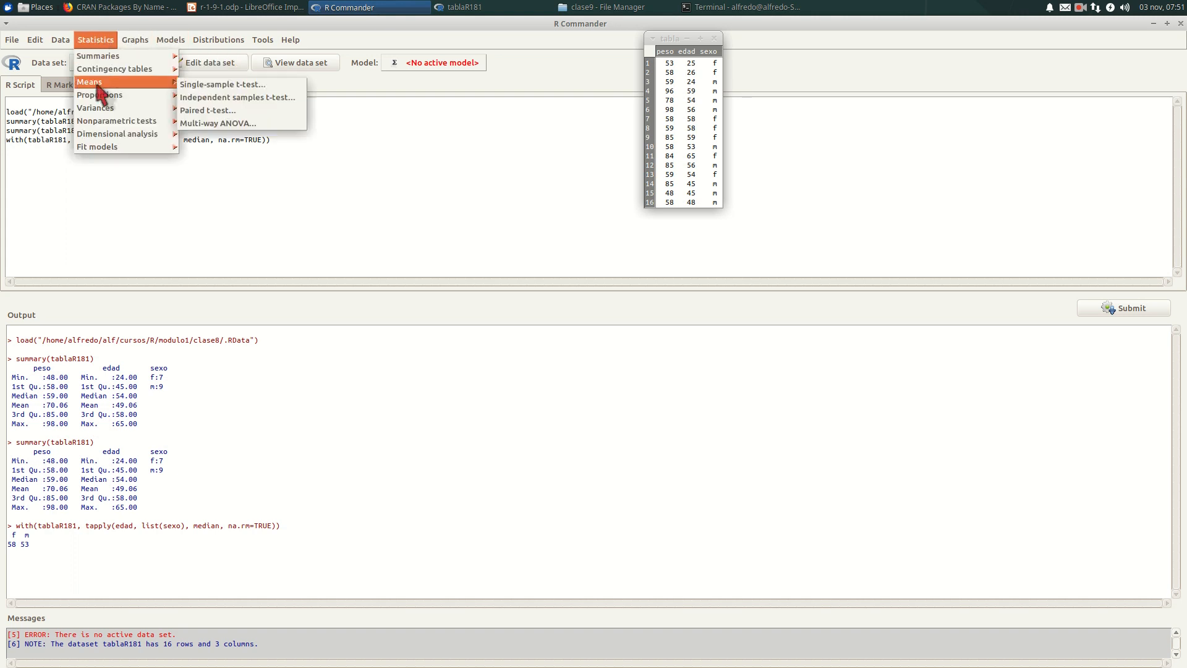
mouse_move(102, 127)
mouse_move(98, 71)
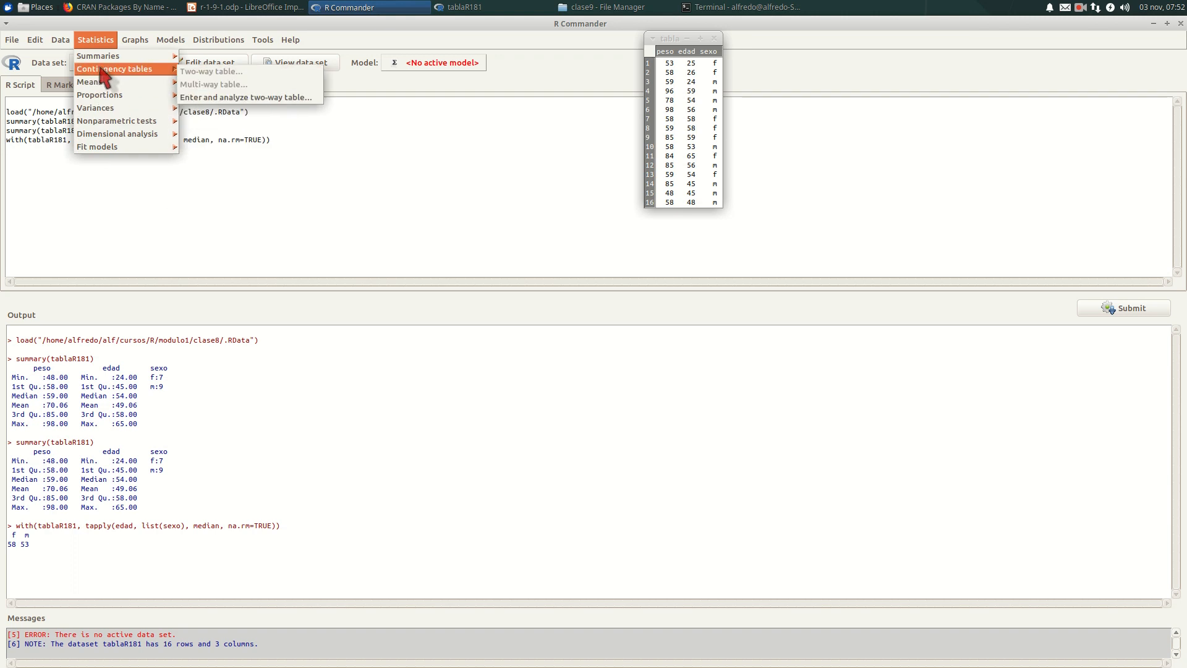
mouse_move(60, 42)
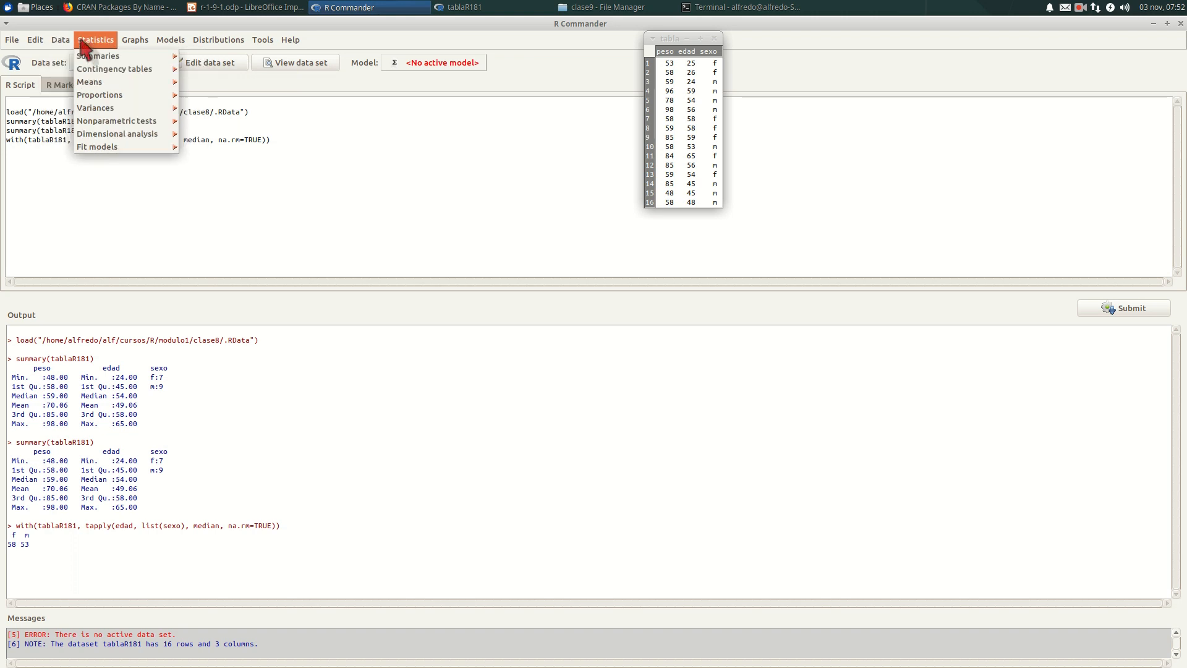
mouse_move(129, 42)
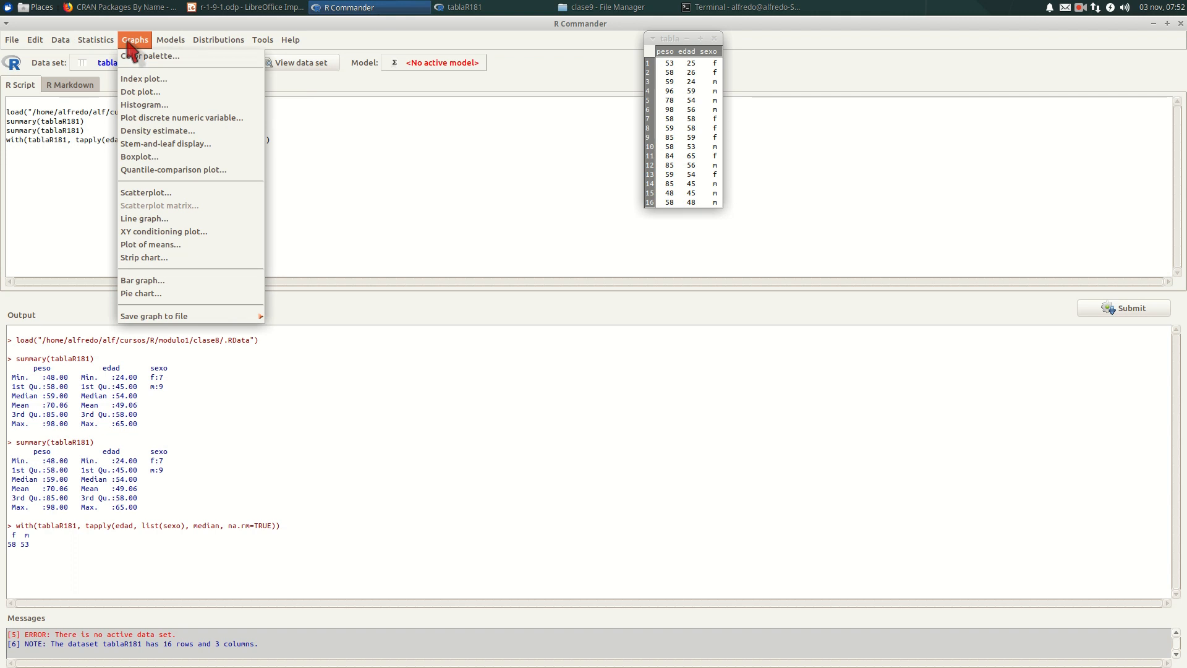
mouse_move(134, 45)
left_click(137, 92)
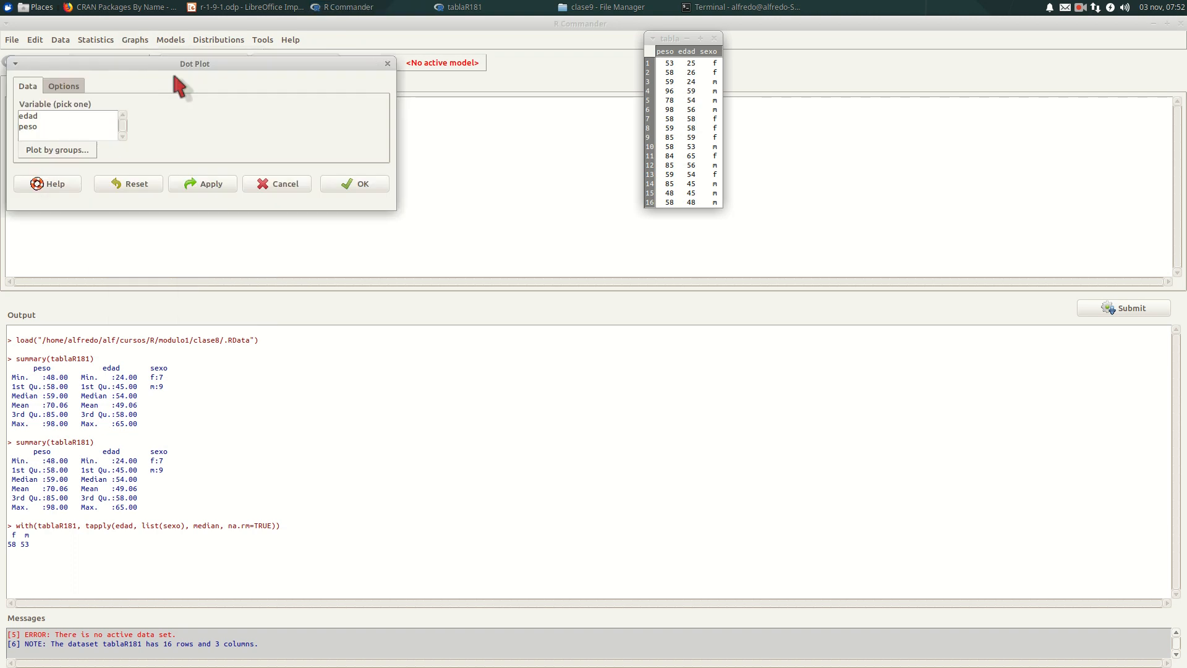
left_click(290, 186)
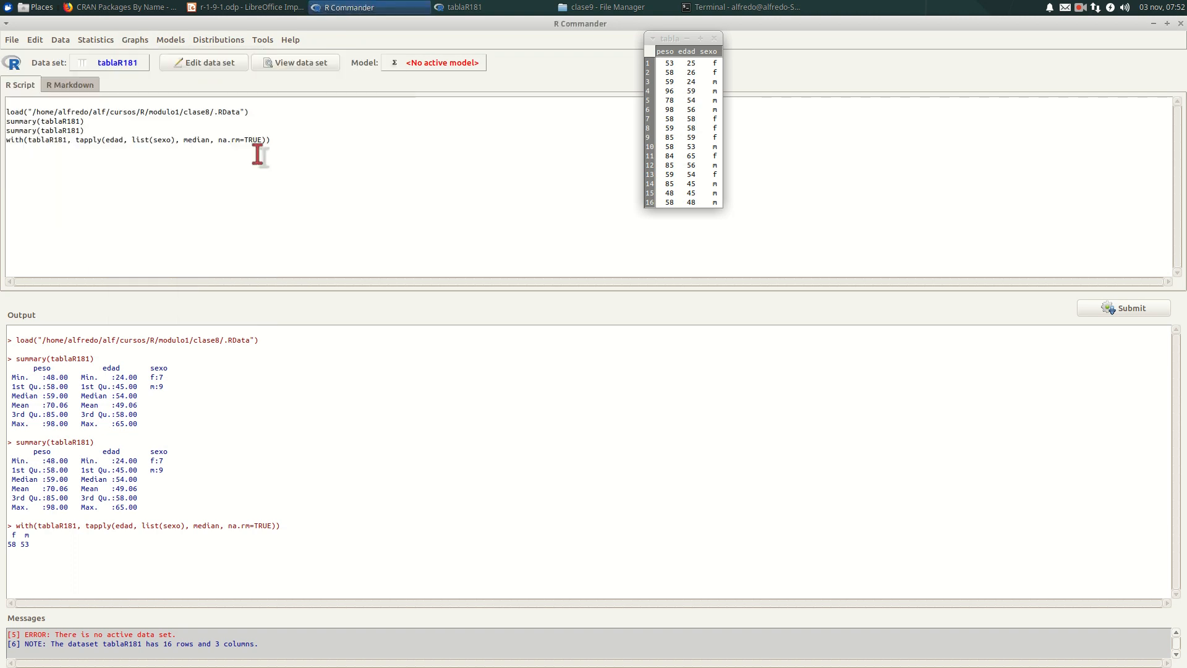
- Plot a histogram of peso with the default options and close the graph window after viewing it
left_click(135, 39)
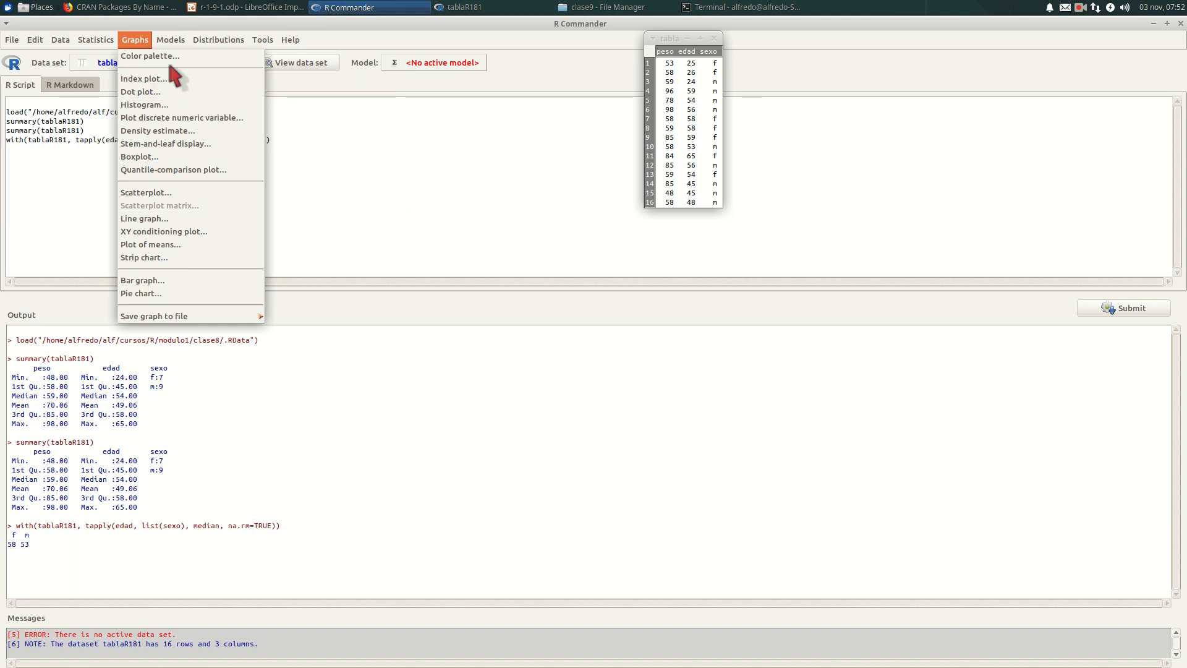
left_click(152, 105)
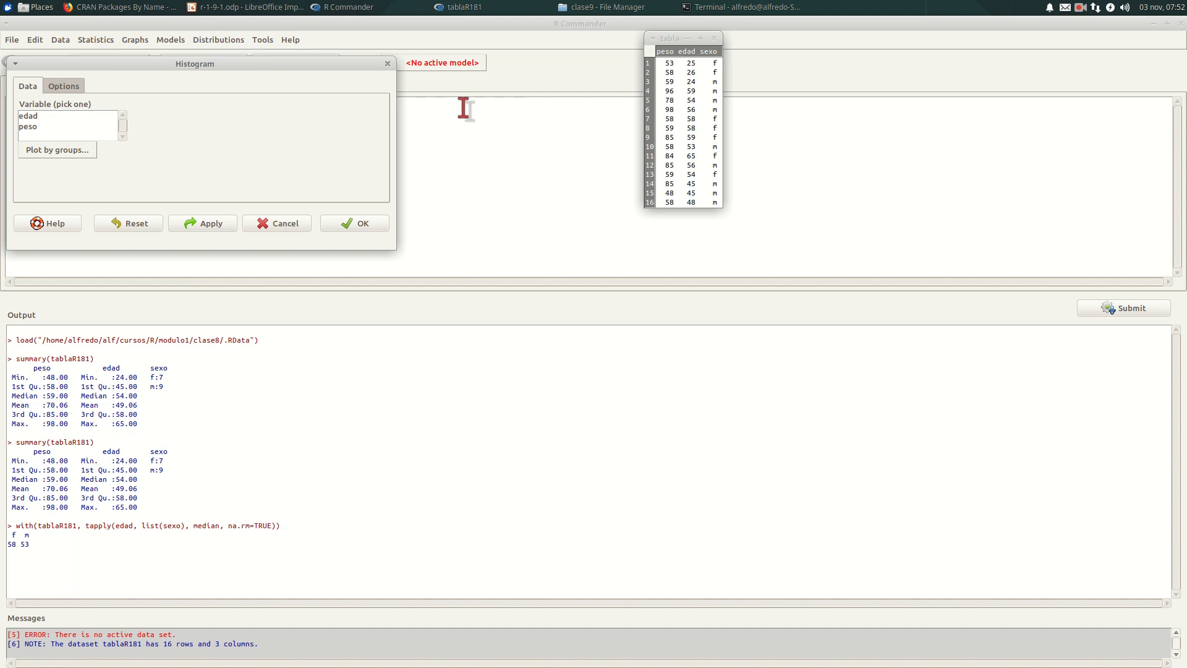
left_click(28, 127)
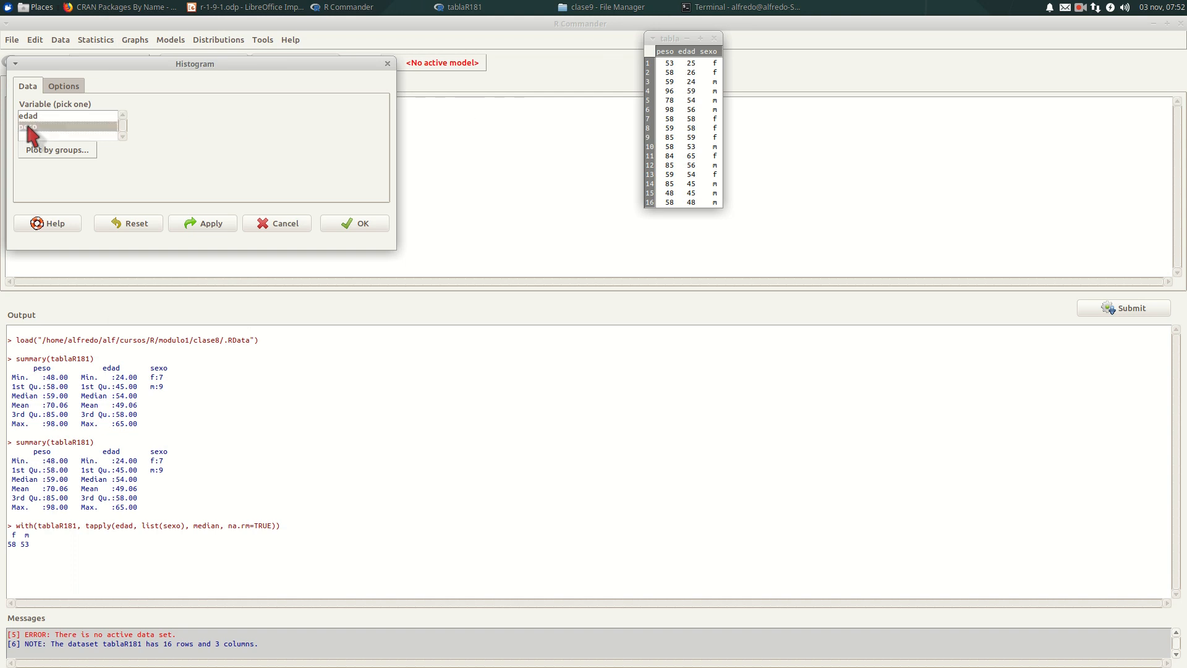
left_click(350, 226)
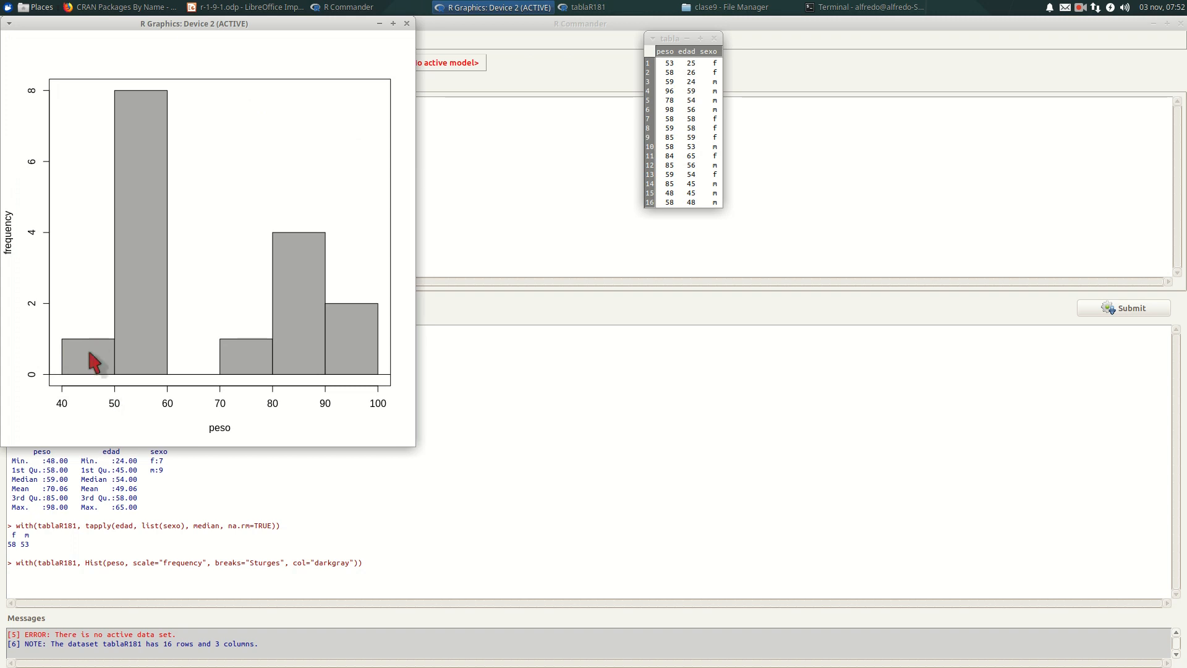
left_click(406, 23)
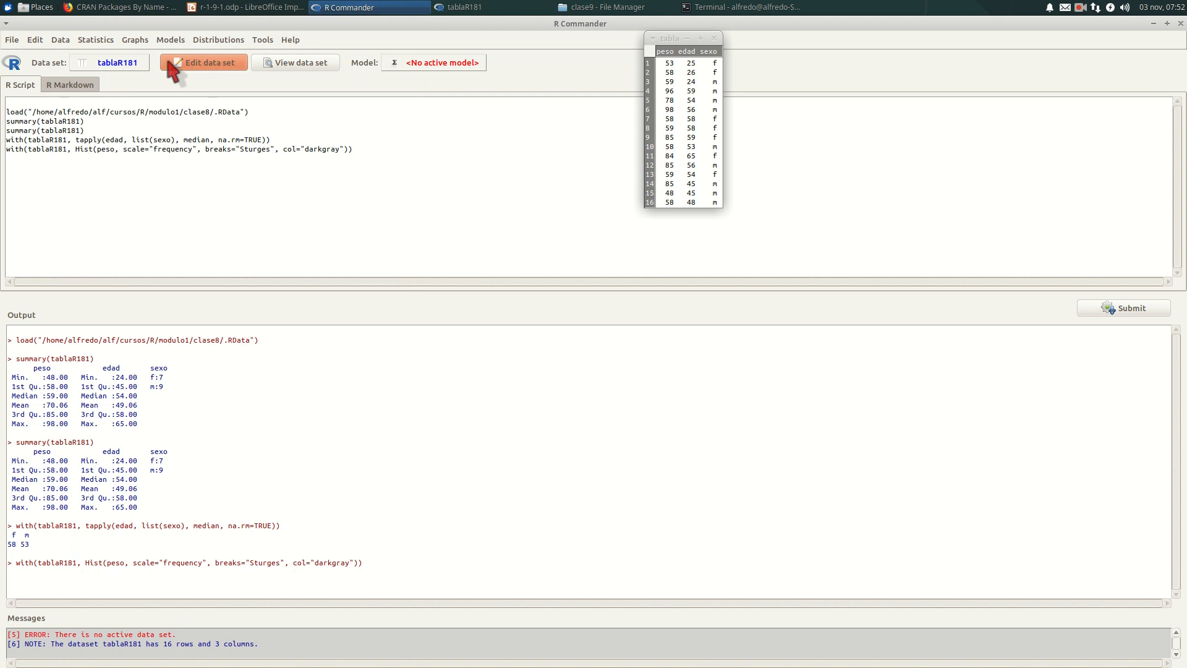
- Create a boxplot of peso grouped by sexo with automatic outlier identification, and close the graph window after viewing it
left_click(139, 41)
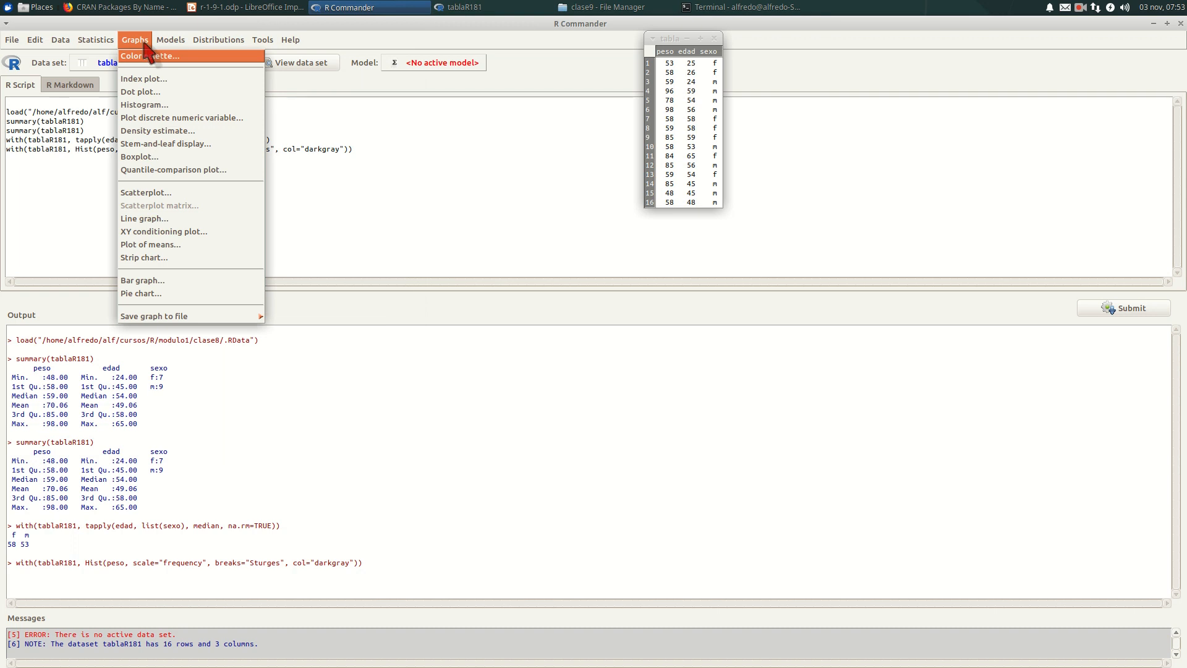
left_click(149, 157)
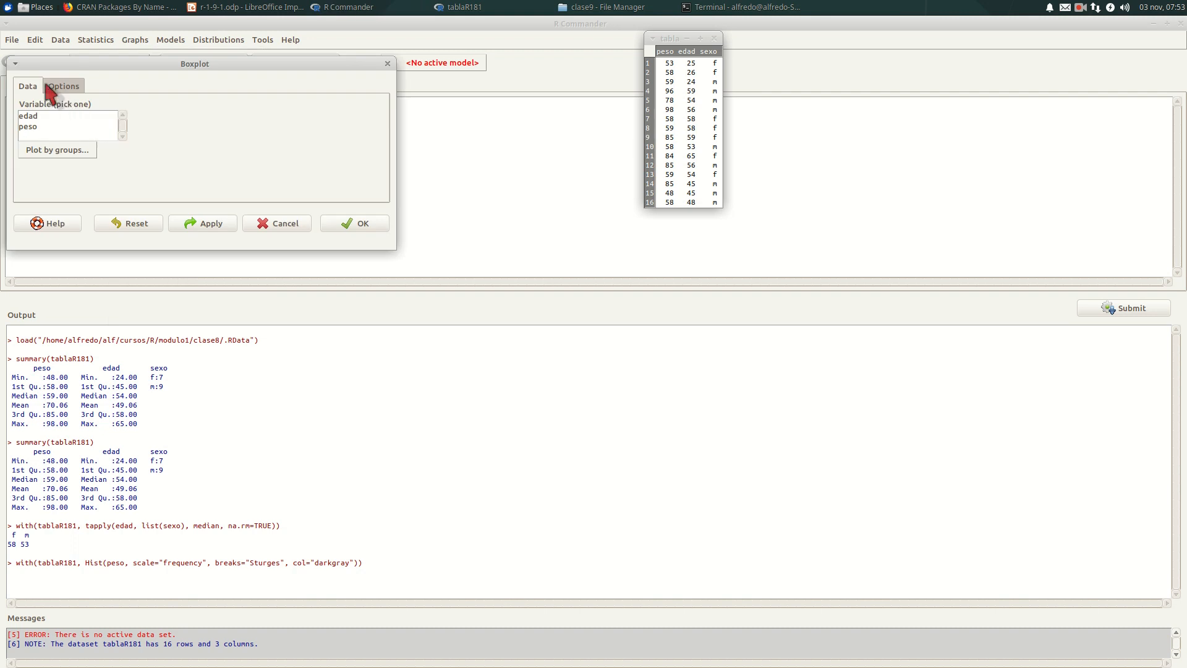
left_click(30, 116)
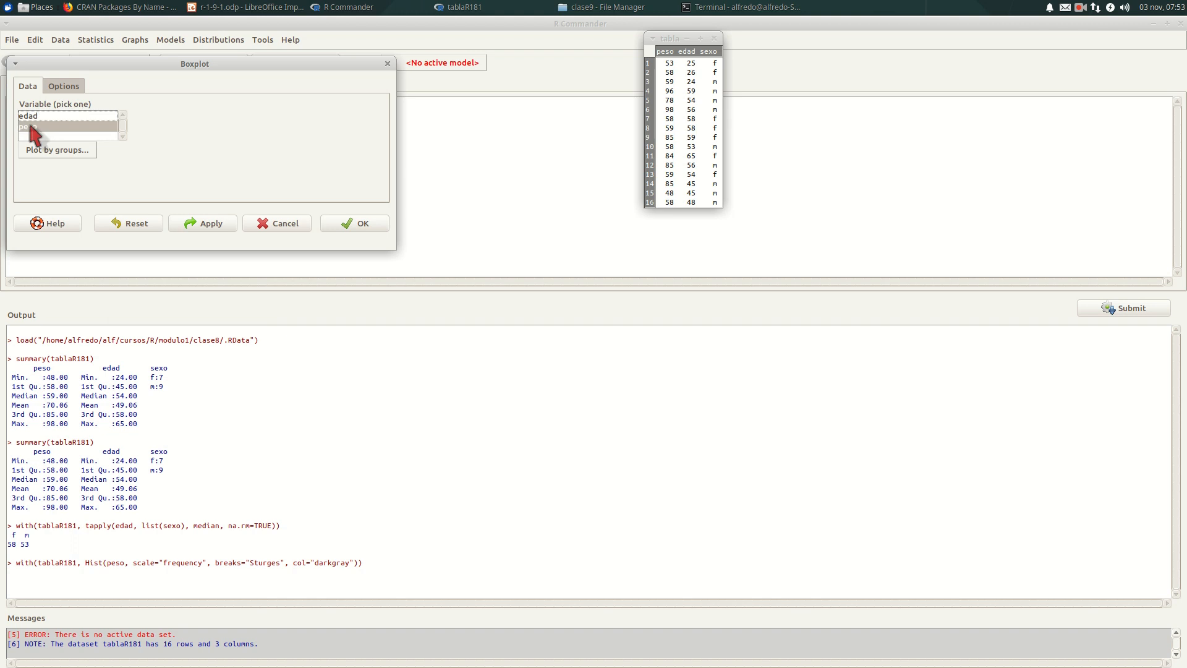
left_click(43, 151)
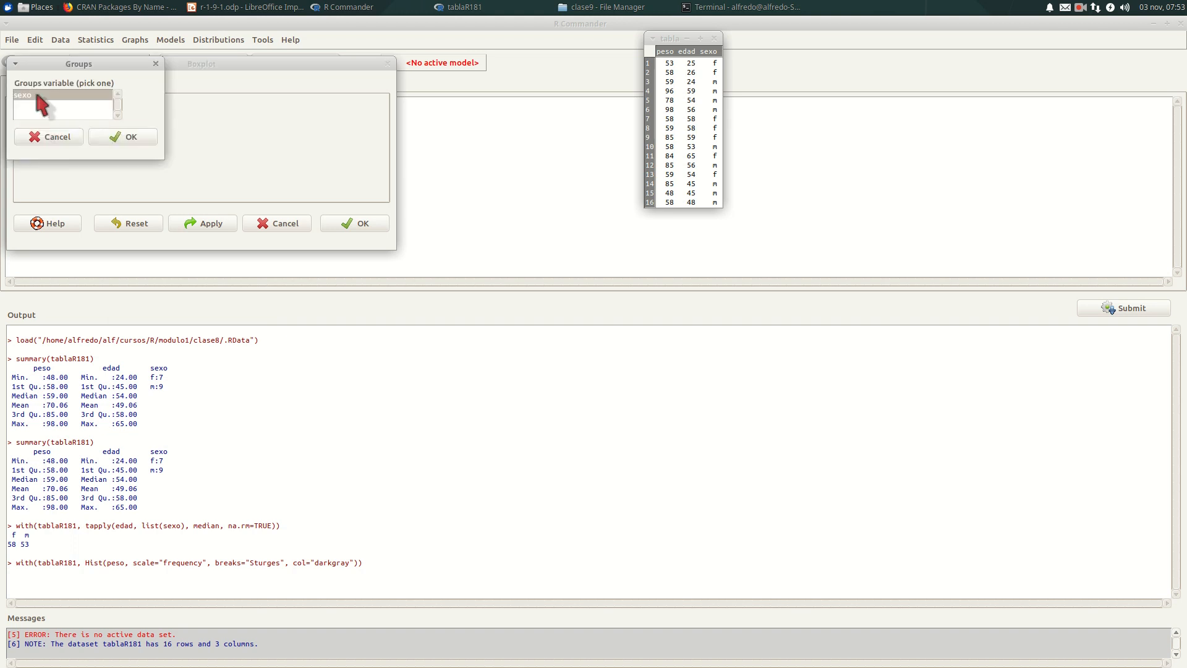
left_click(123, 137)
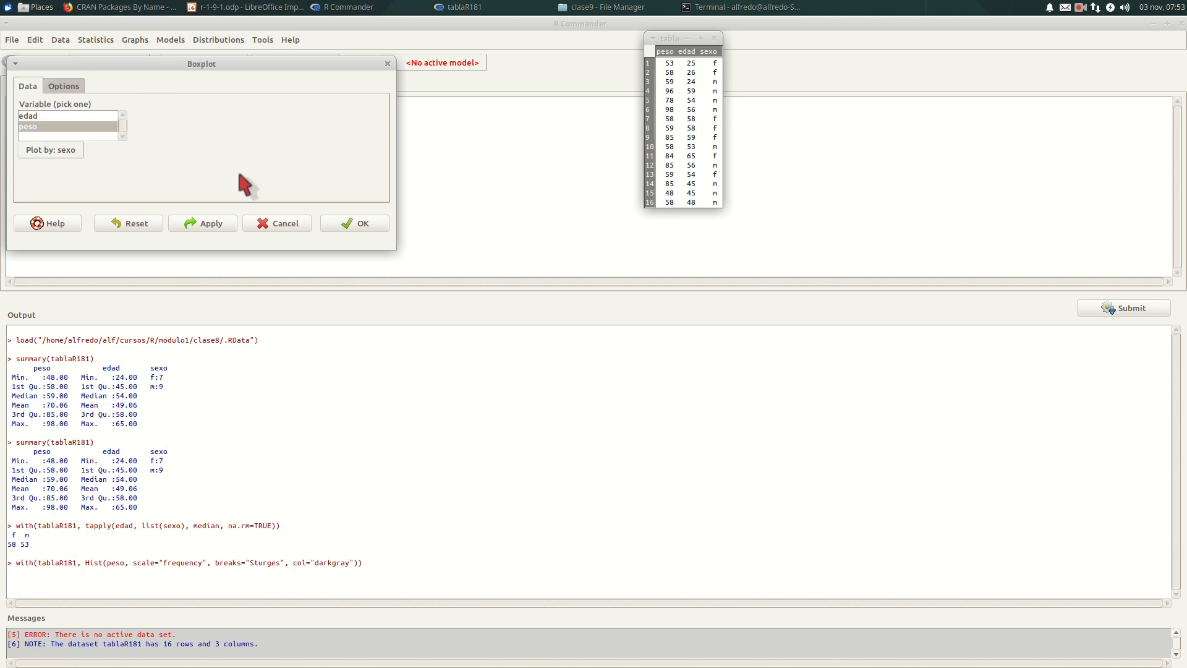
left_click(63, 86)
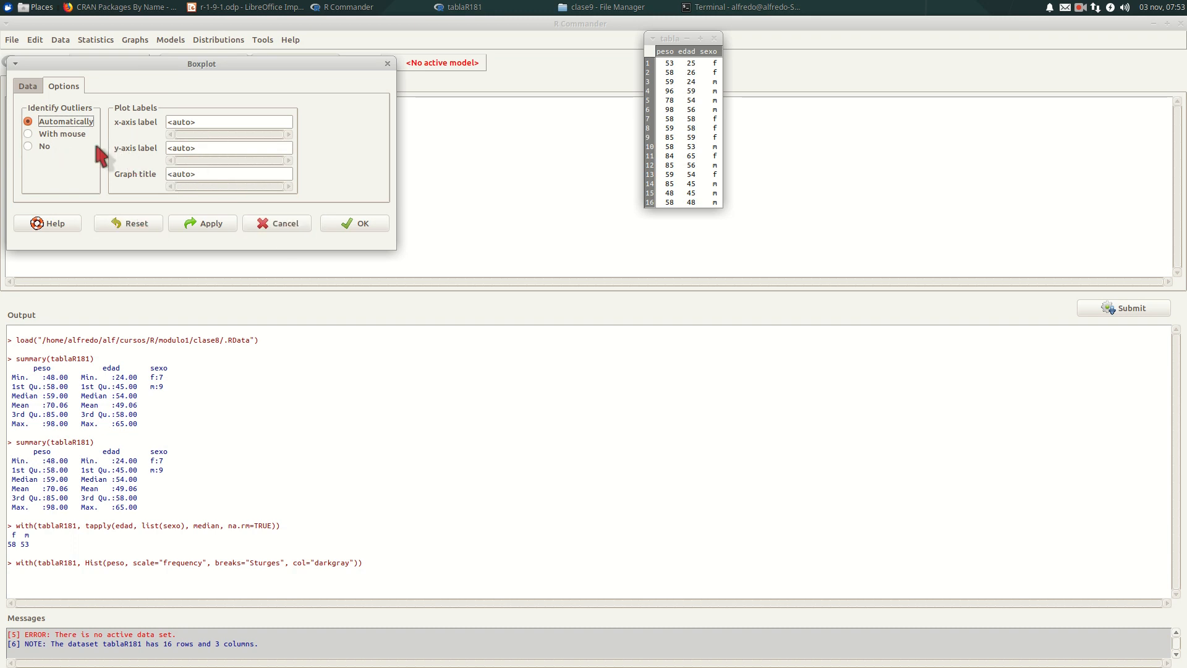
left_click(29, 87)
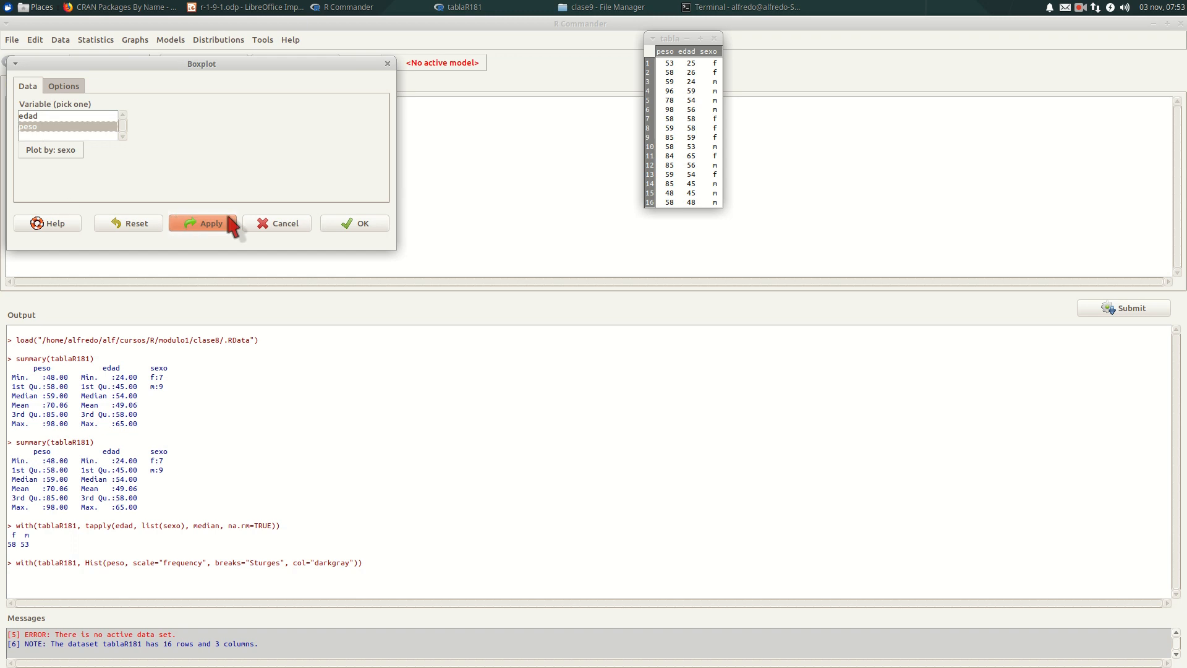
left_click(346, 226)
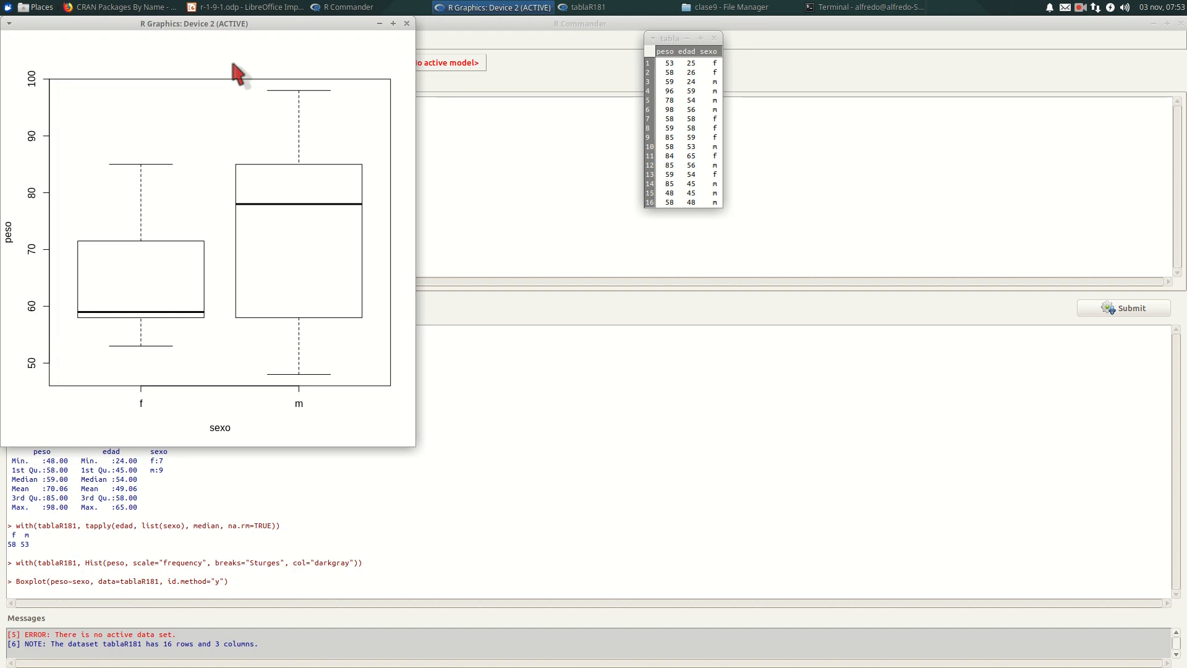
left_click_drag(234, 24, 410, 166)
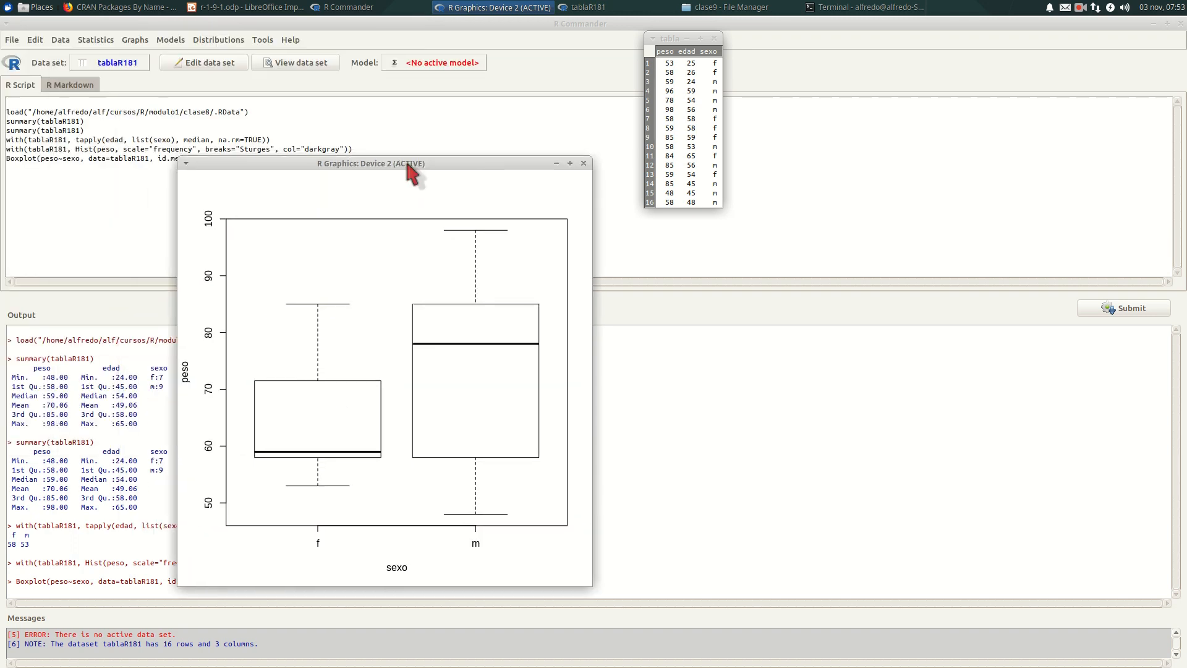
left_click(583, 163)
left_click(262, 40)
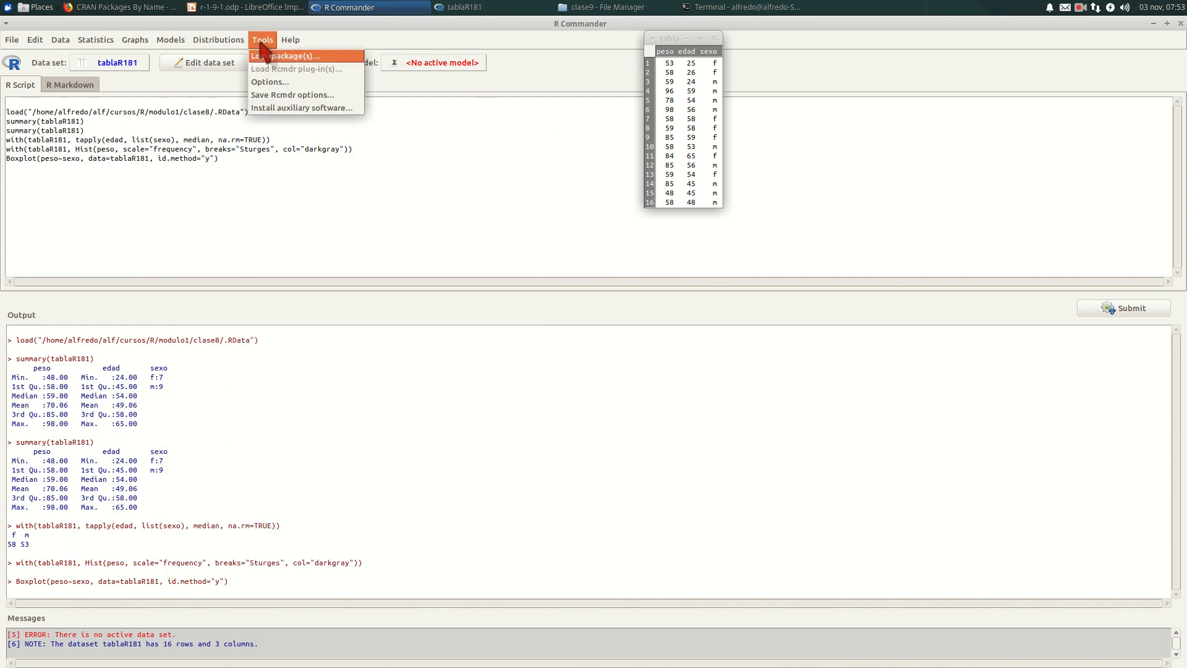
mouse_move(218, 41)
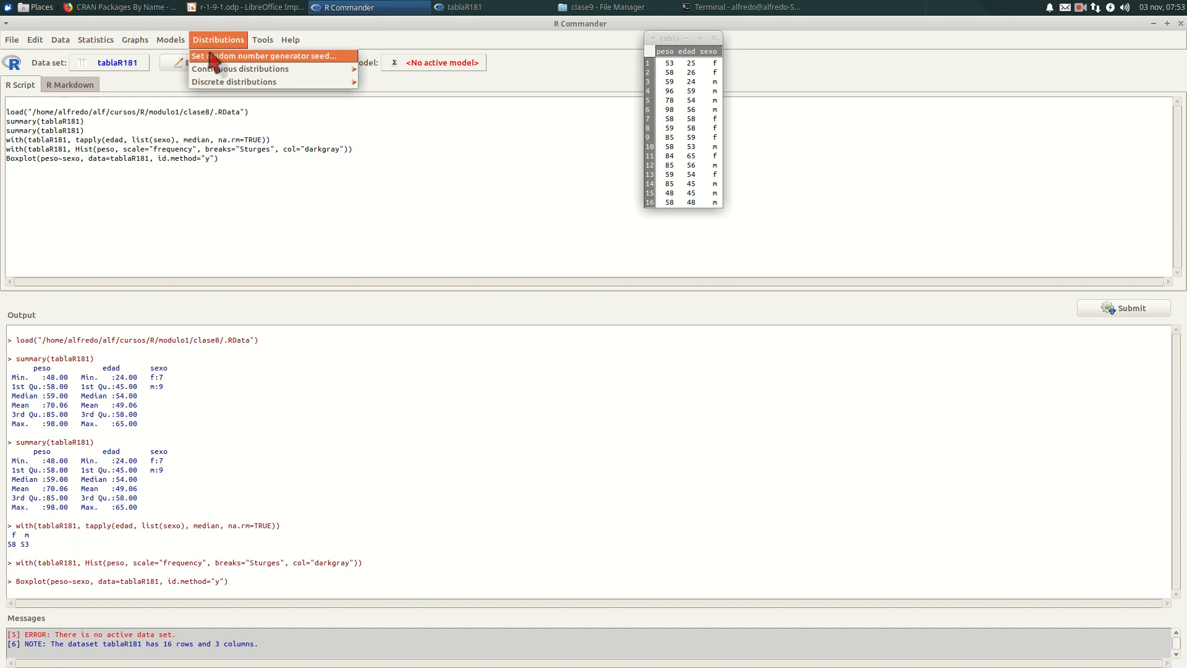
mouse_move(168, 42)
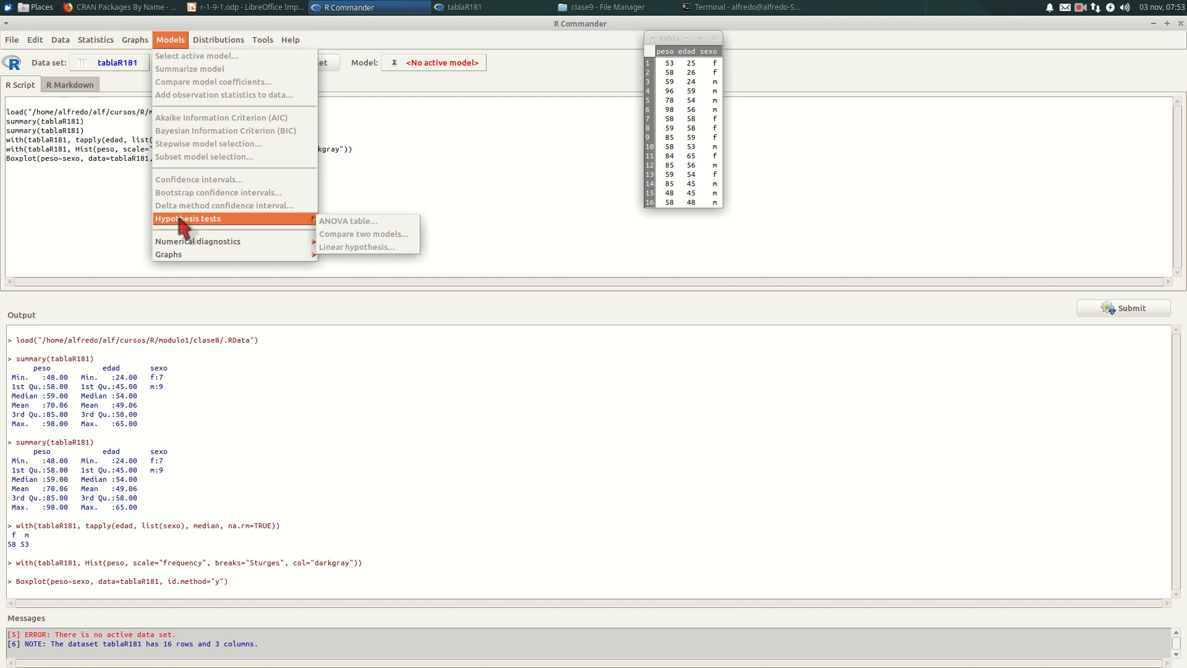
left_click(127, 170)
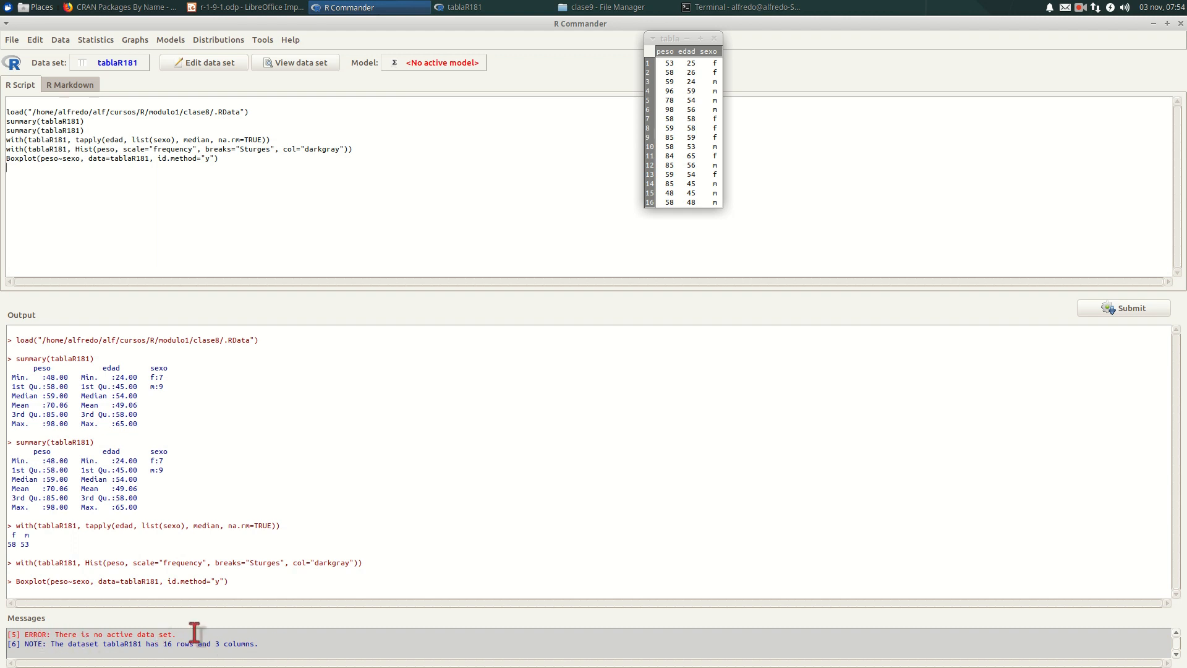
- Exit both R Commander and R without saving the script or output files, and close the terminal window
left_click(17, 45)
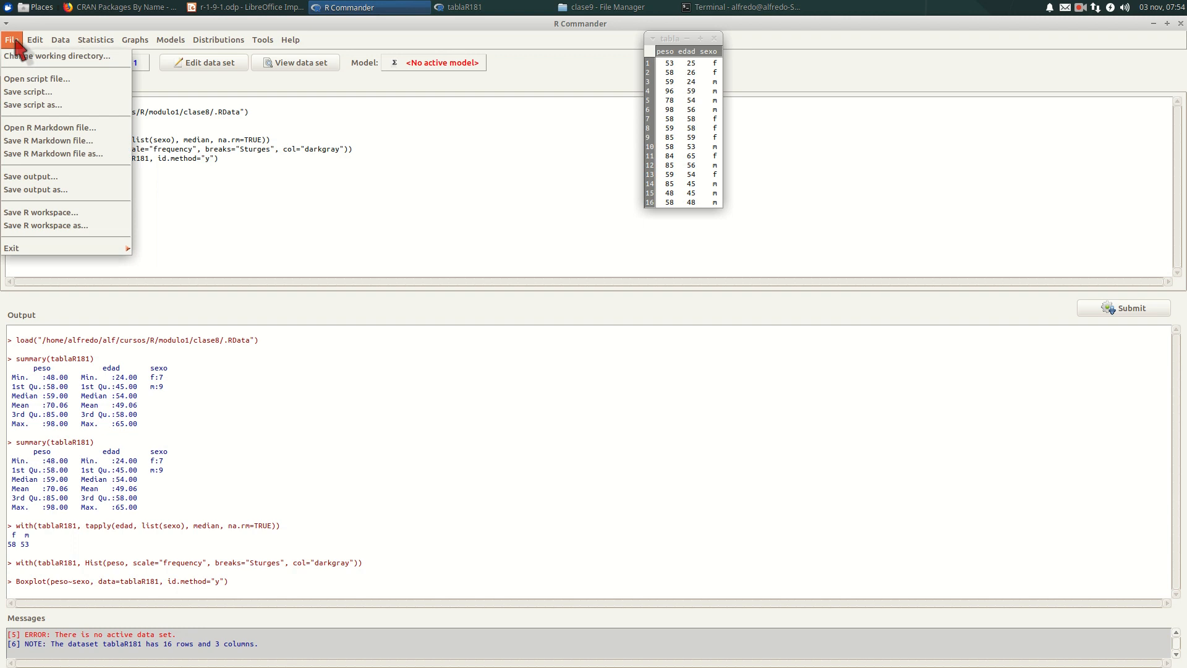
mouse_move(14, 248)
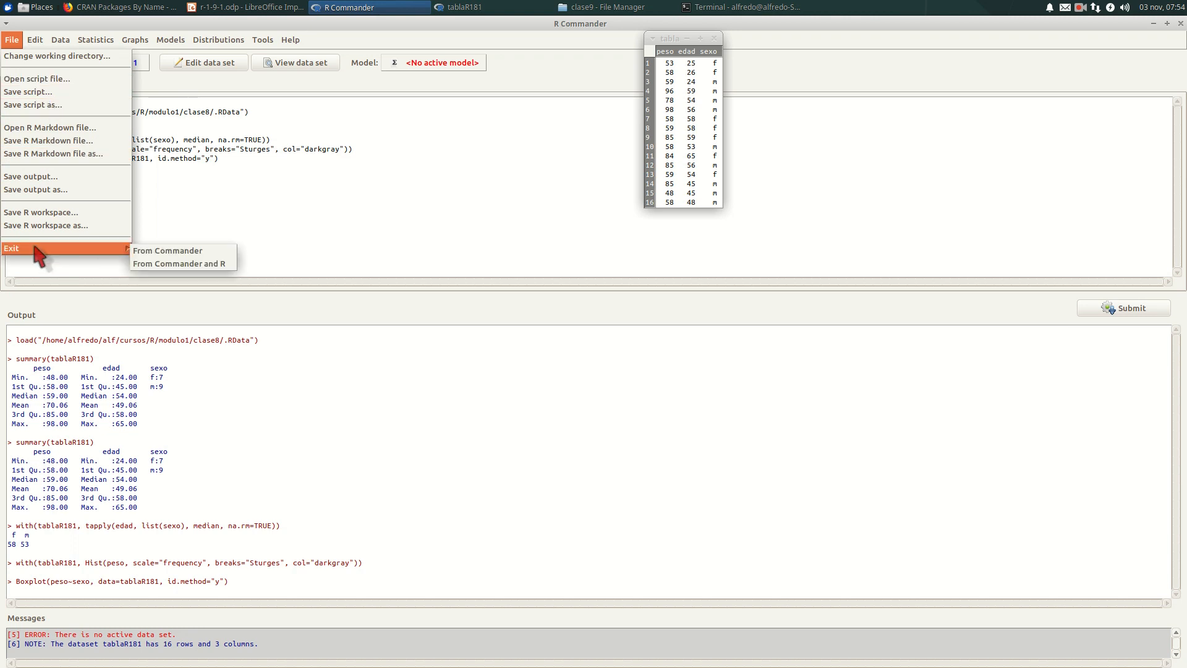
left_click(148, 264)
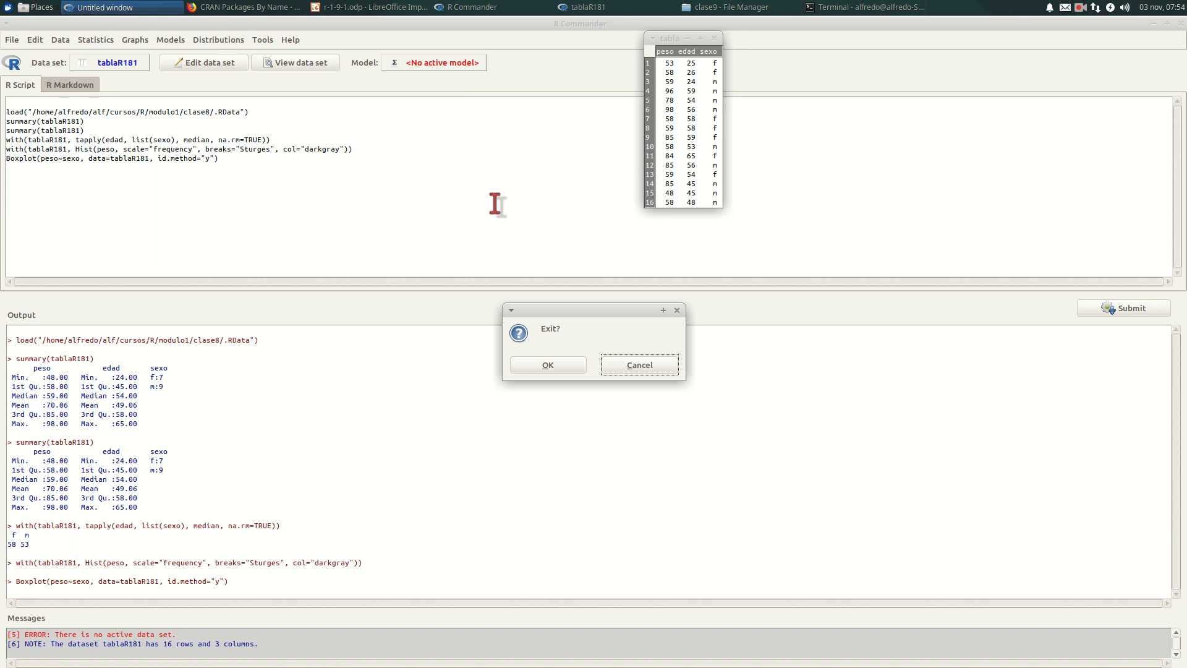
left_click(545, 365)
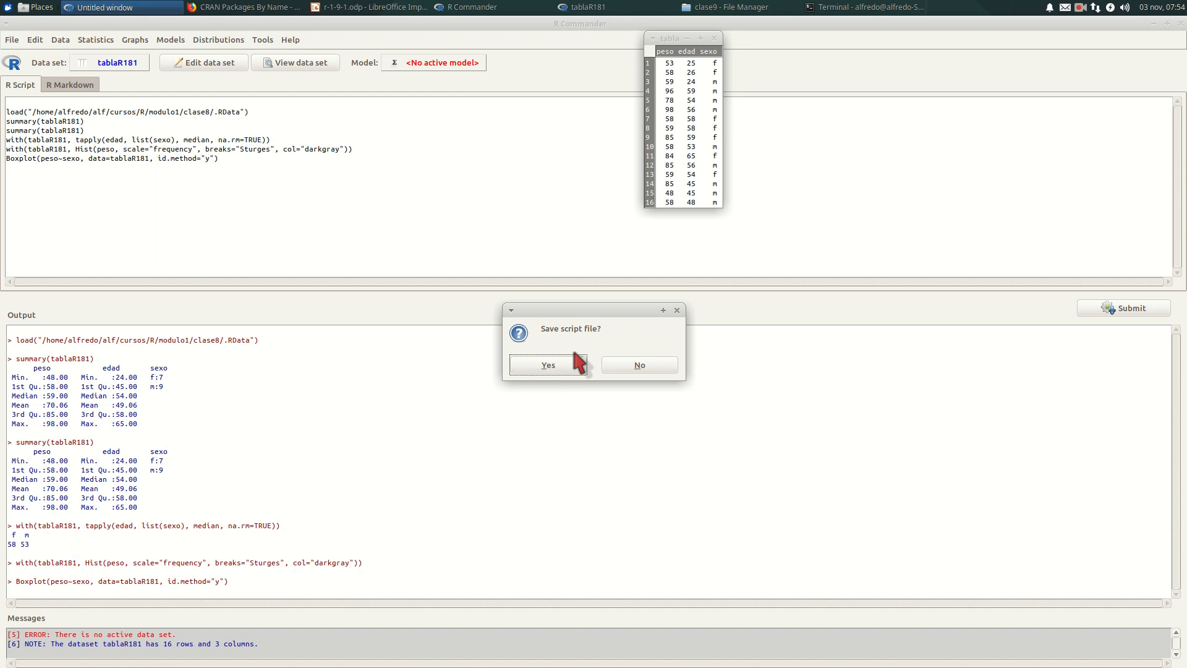
left_click(618, 368)
left_click(618, 365)
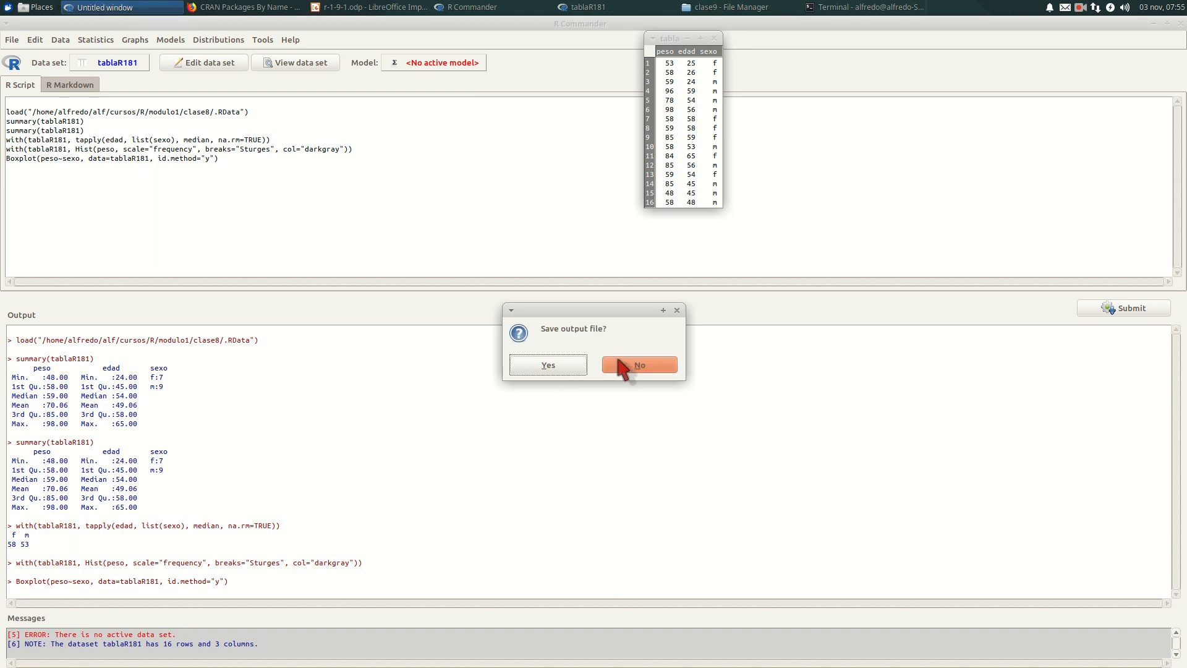
left_click(627, 366)
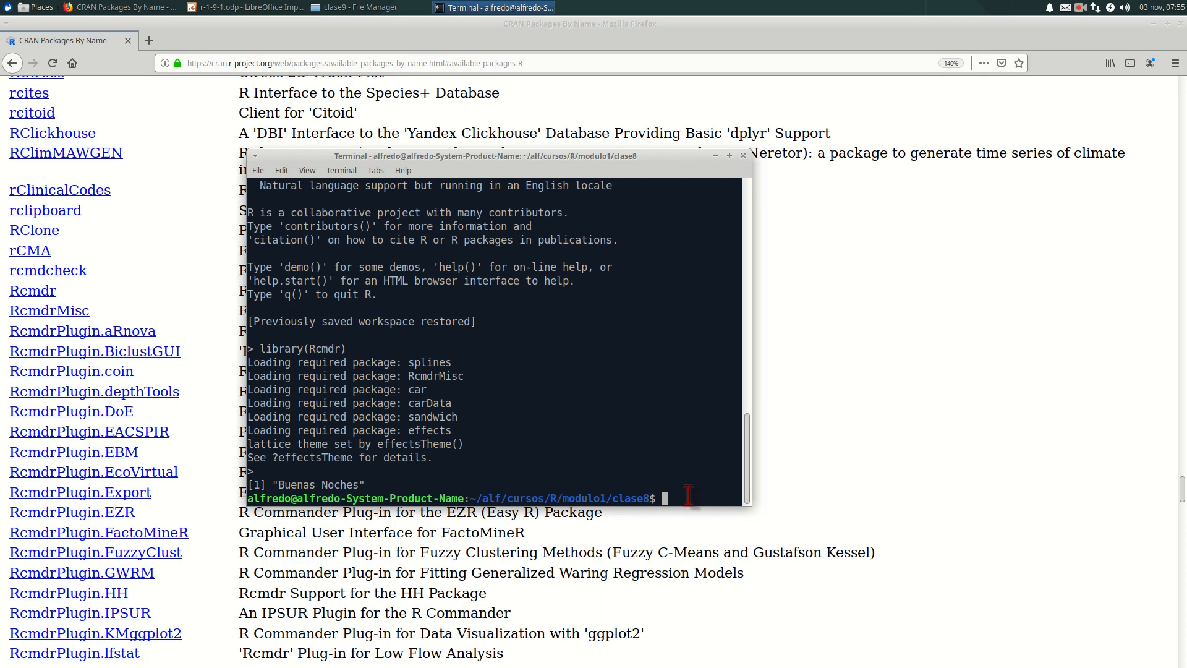
left_click(744, 156)
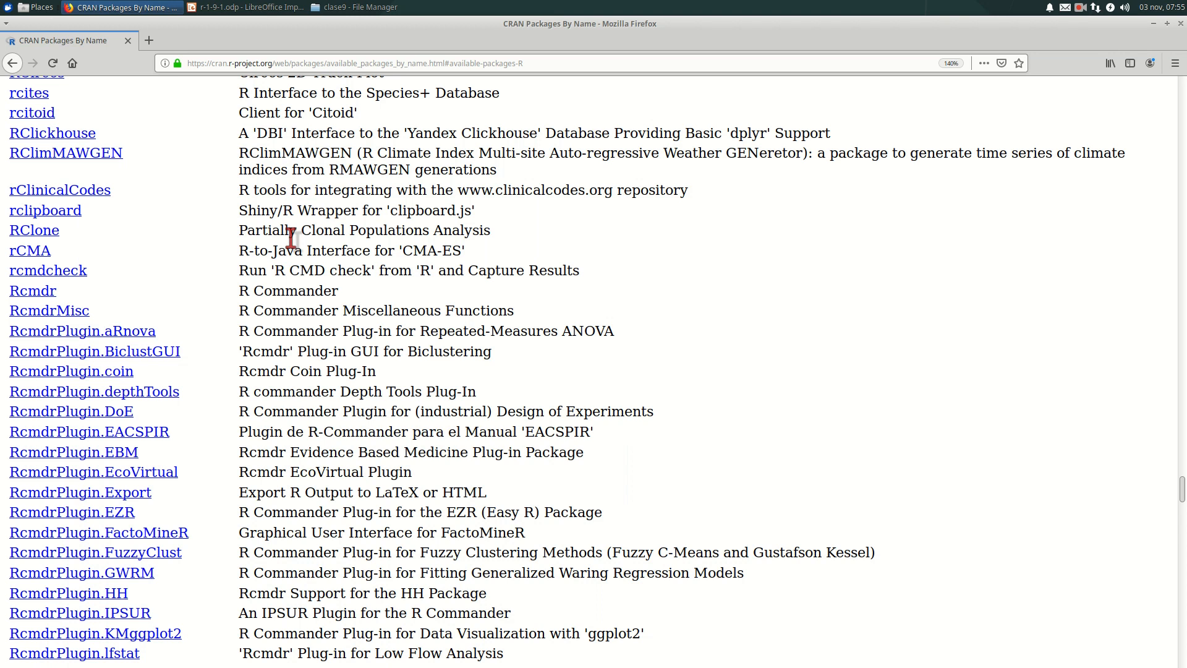
- Search the Software application for rkwar, view the RKWard package page and close the application
left_click(7, 8)
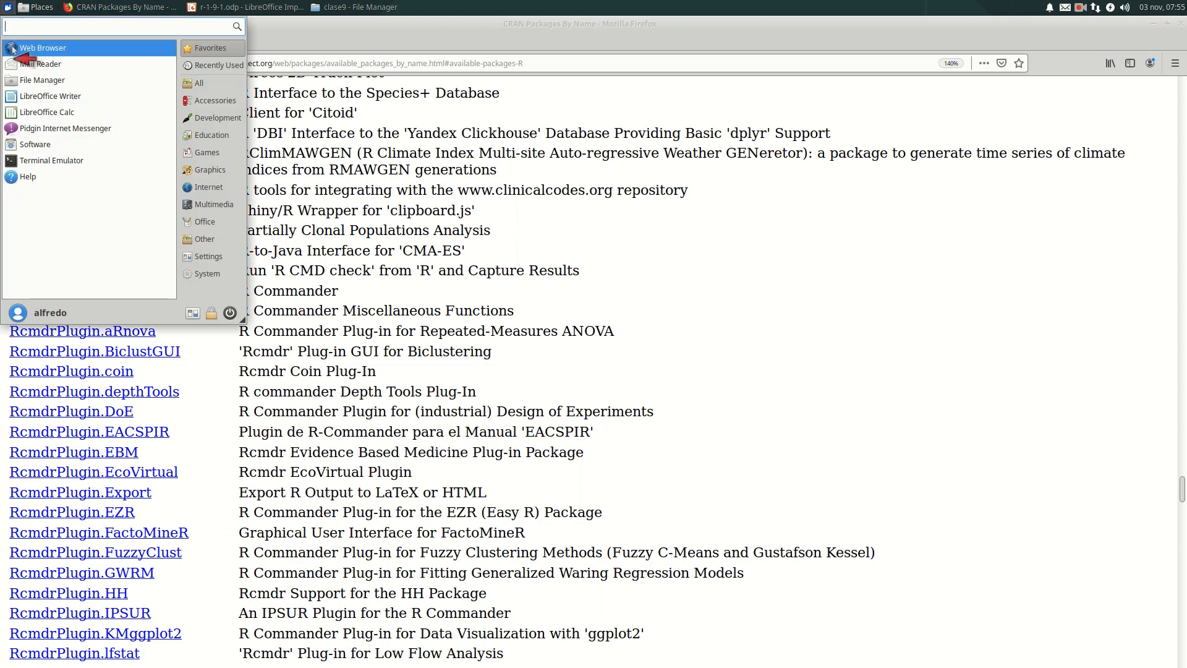
left_click(62, 146)
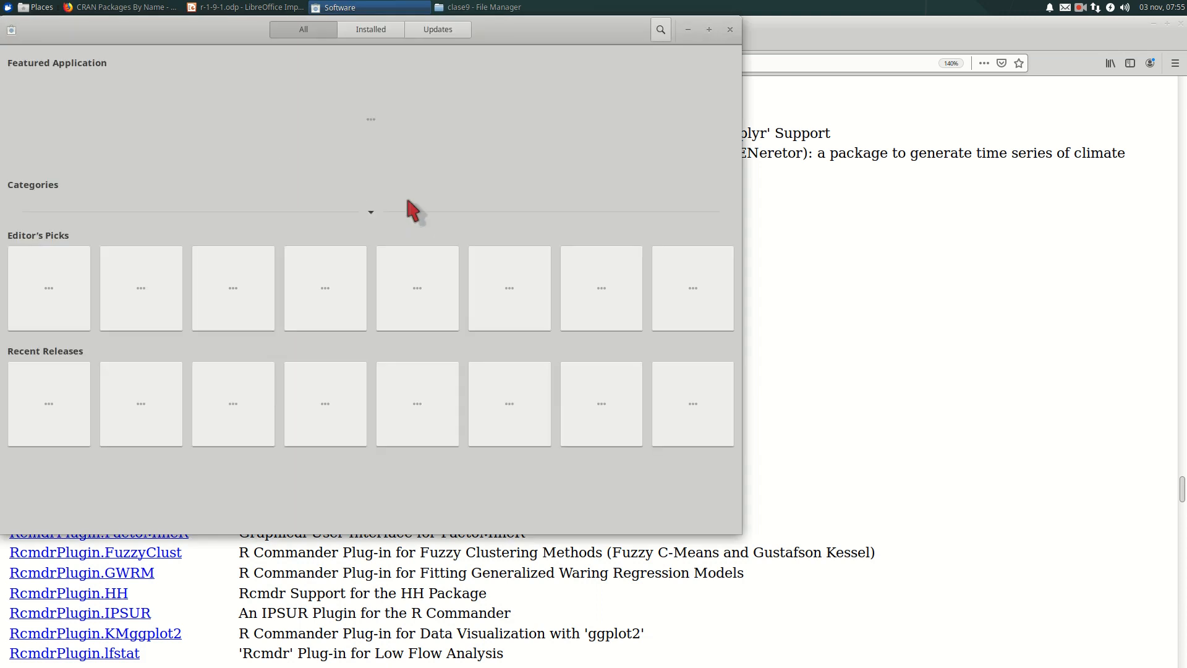
left_click(660, 30)
type("RK")
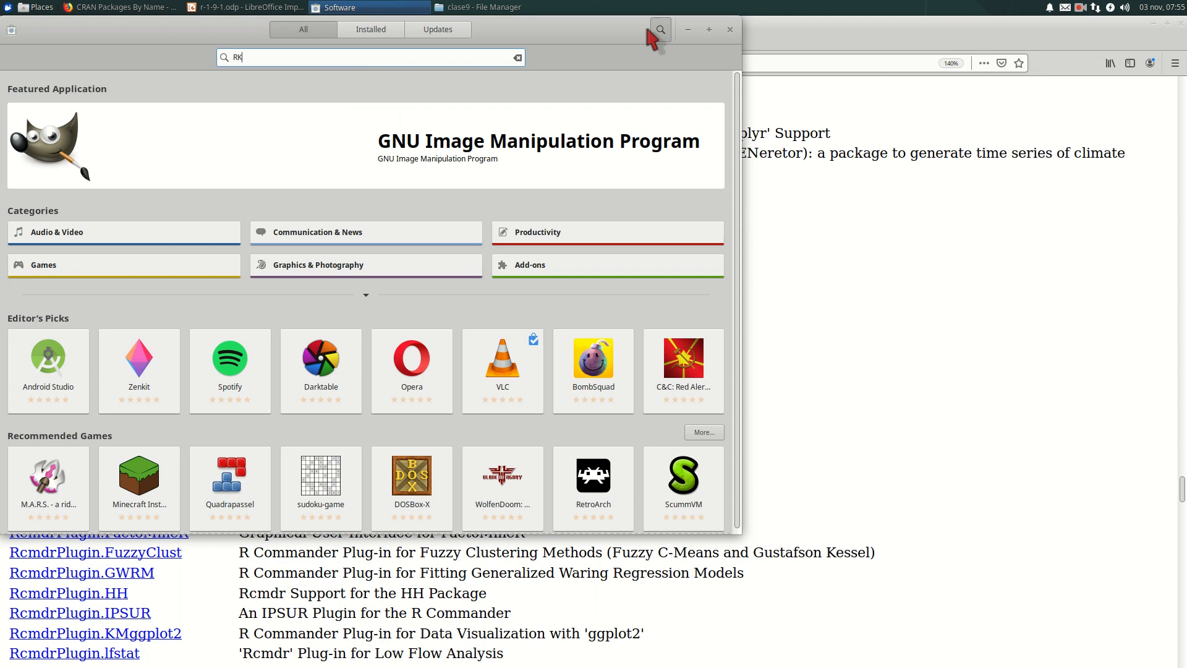
left_click(518, 59)
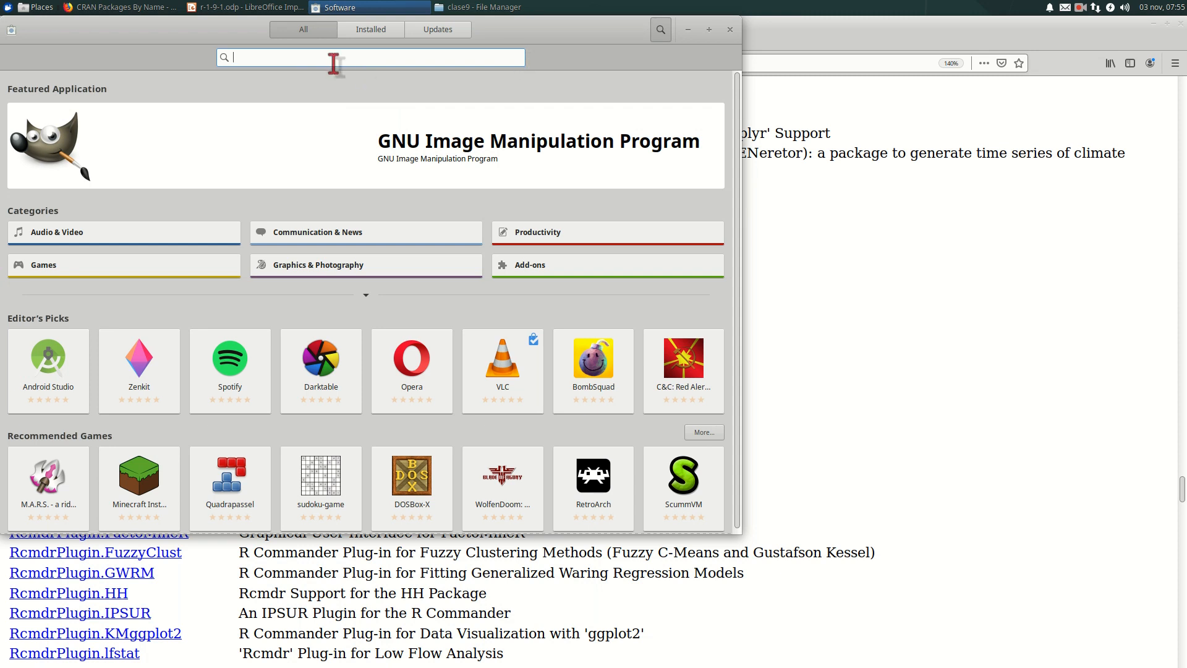
type("RK")
key("BackSpace")
key("BackSpace")
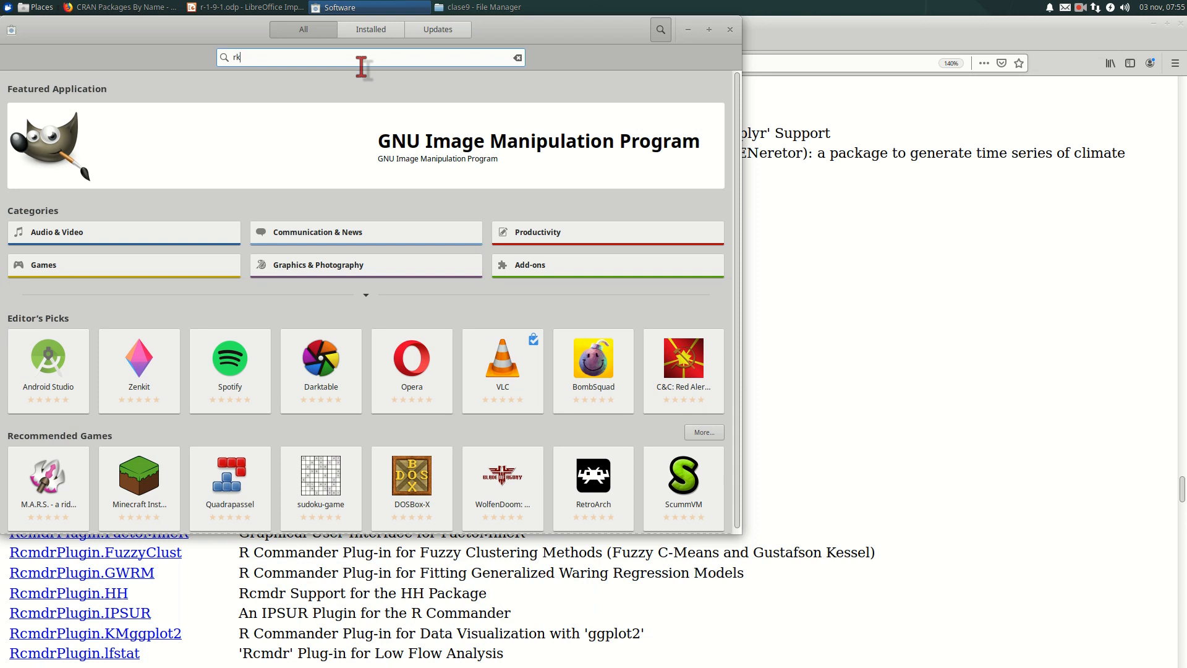
type("war")
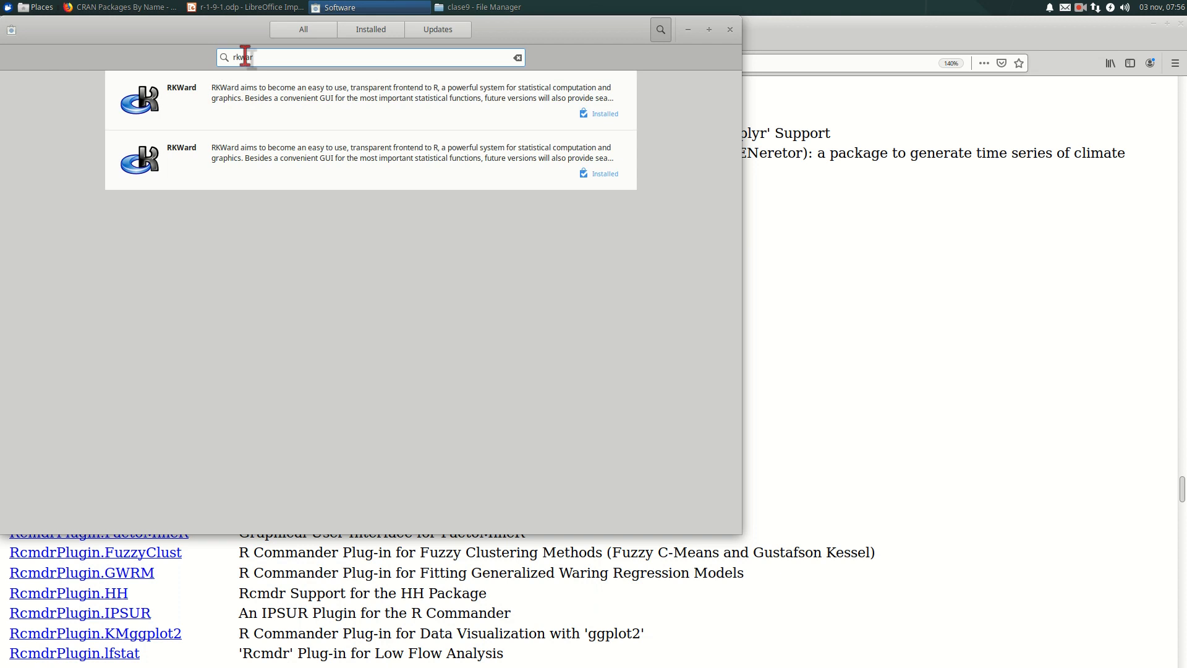
left_click(204, 91)
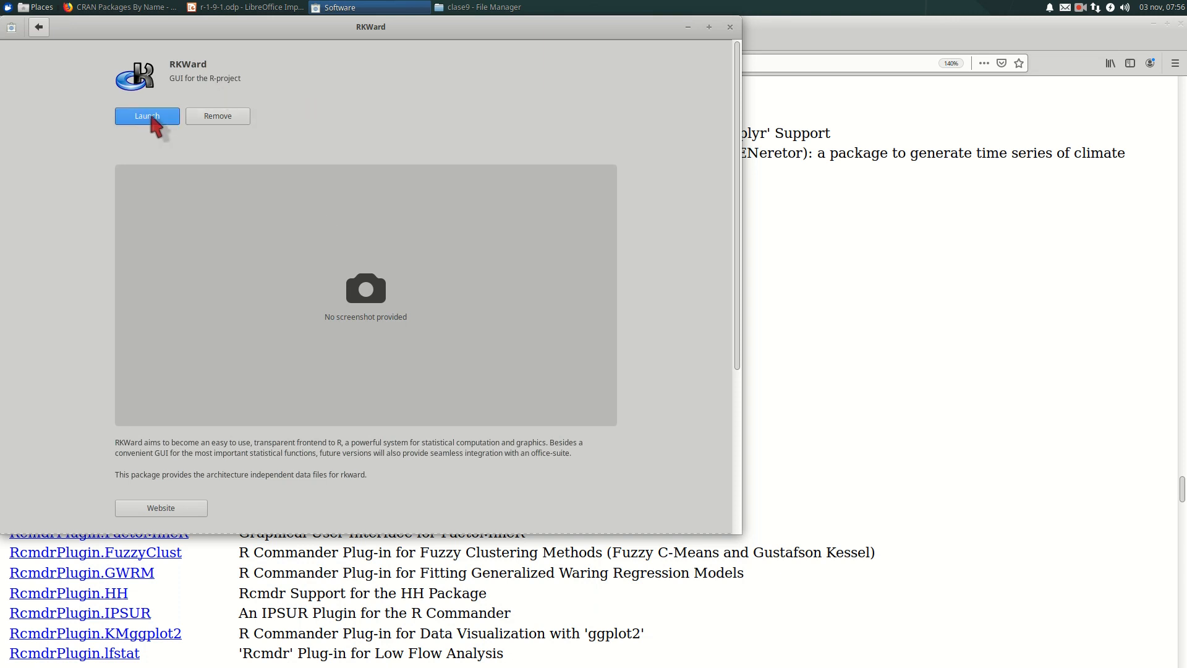
left_click(731, 28)
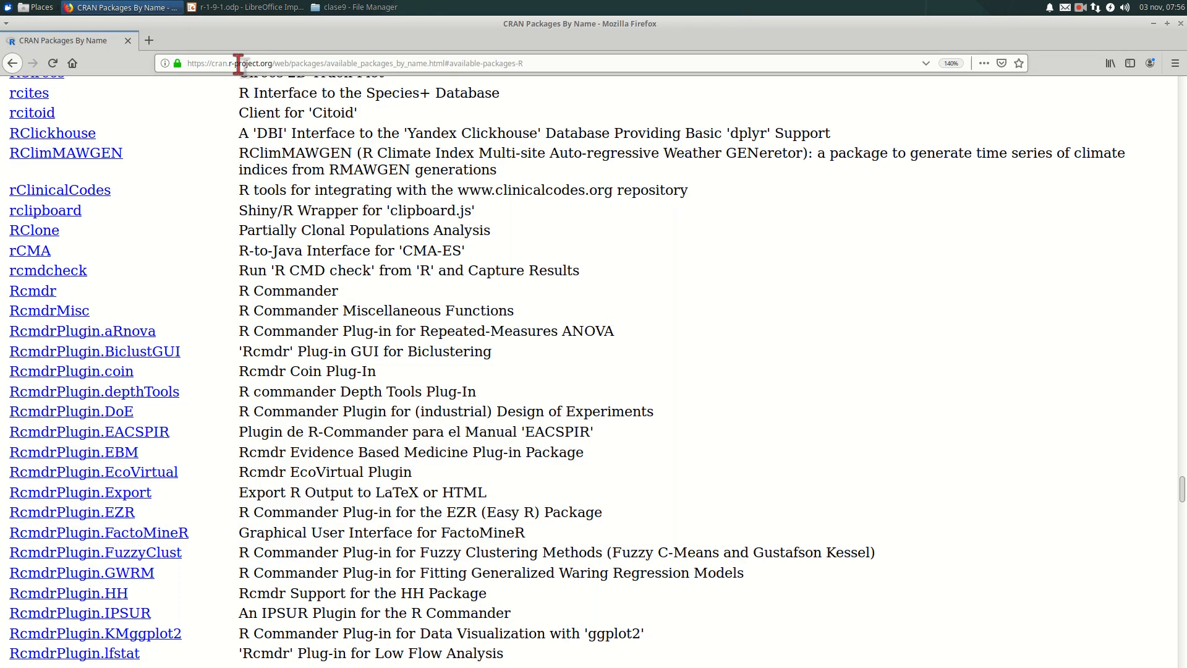
- Launch RKWard from the Other applications category and load the existing workspace modulo1/clase8/.RData
left_click(8, 10)
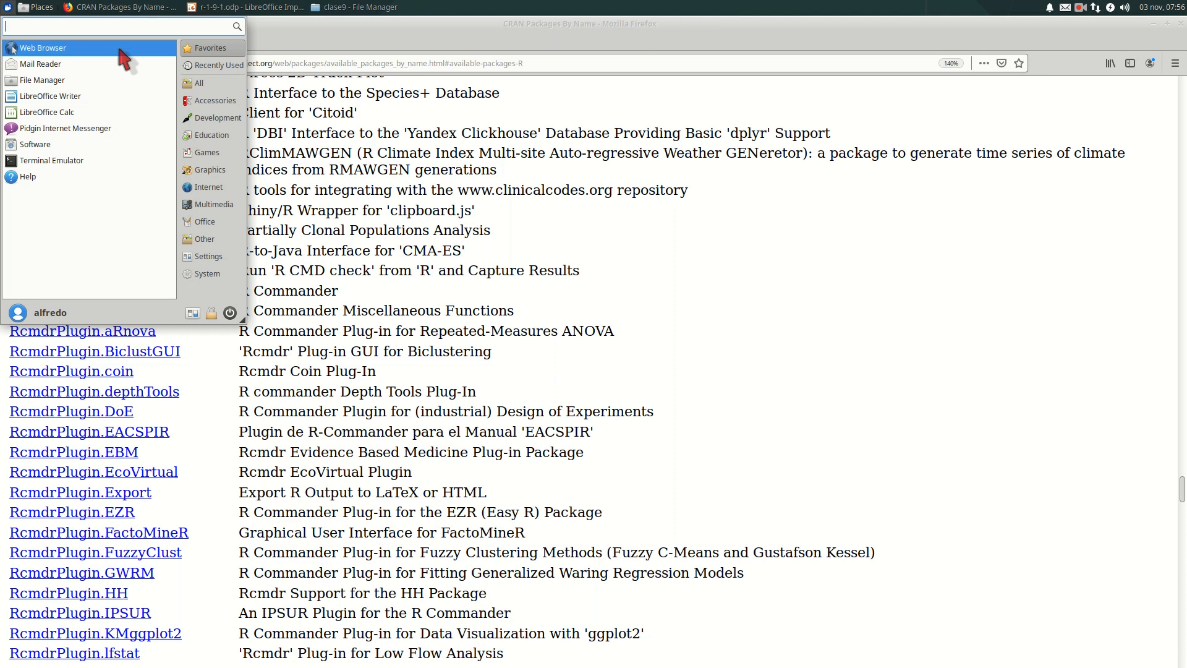
left_click(207, 238)
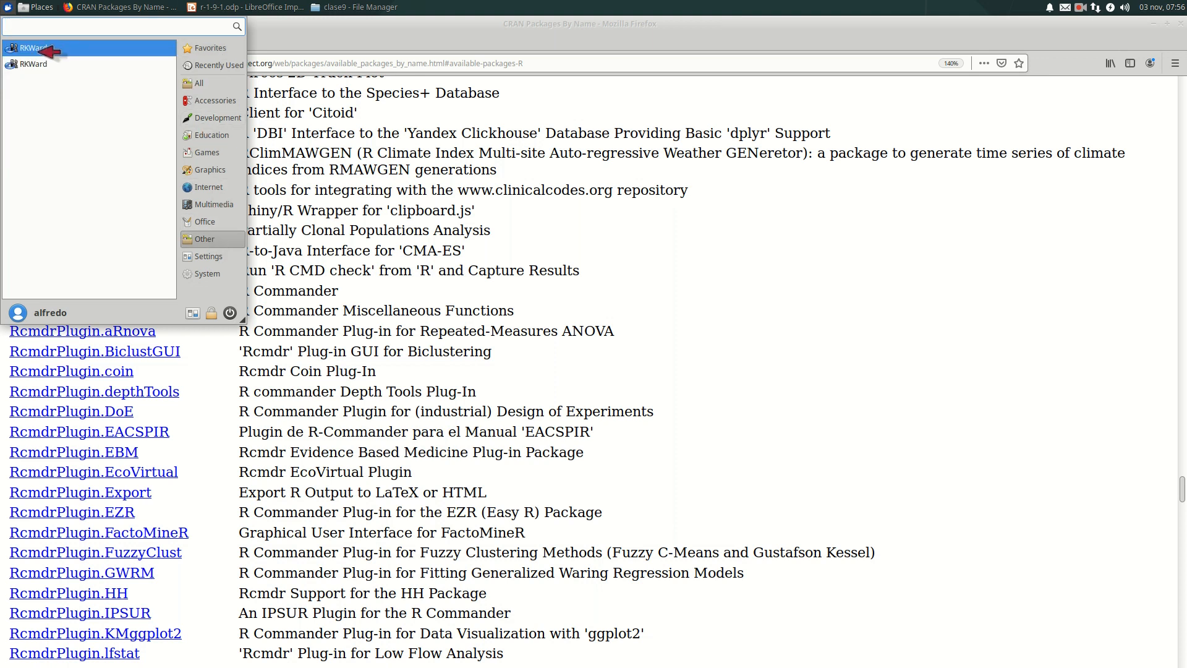
left_click(45, 49)
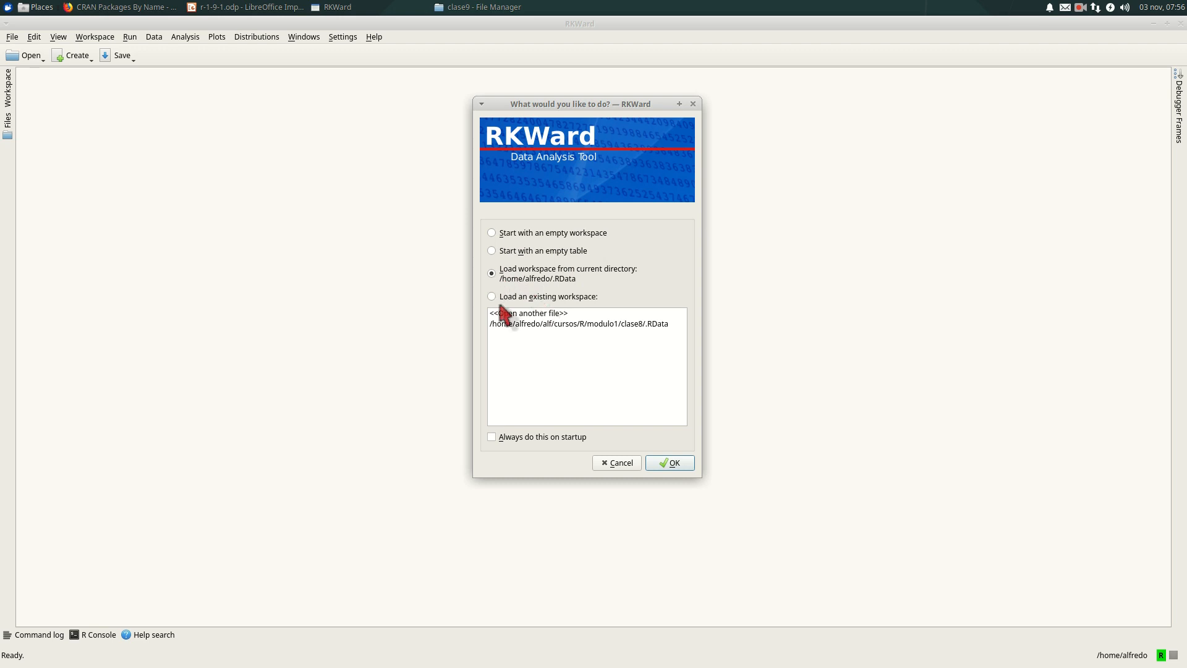
left_click(498, 298)
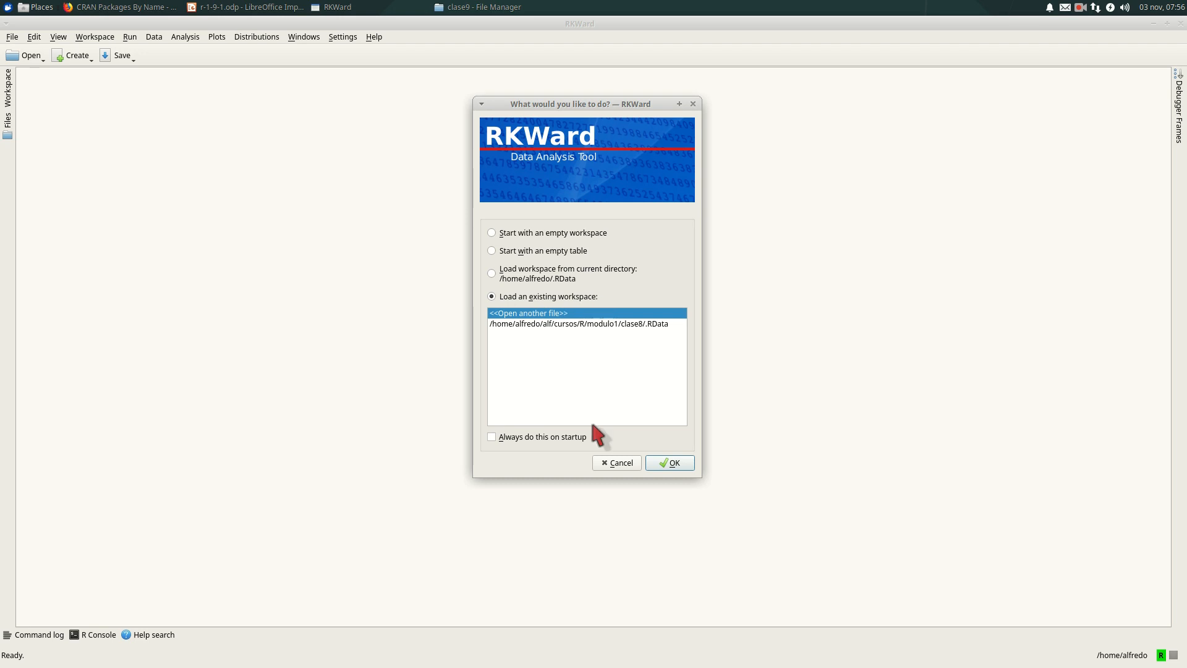
left_click(592, 324)
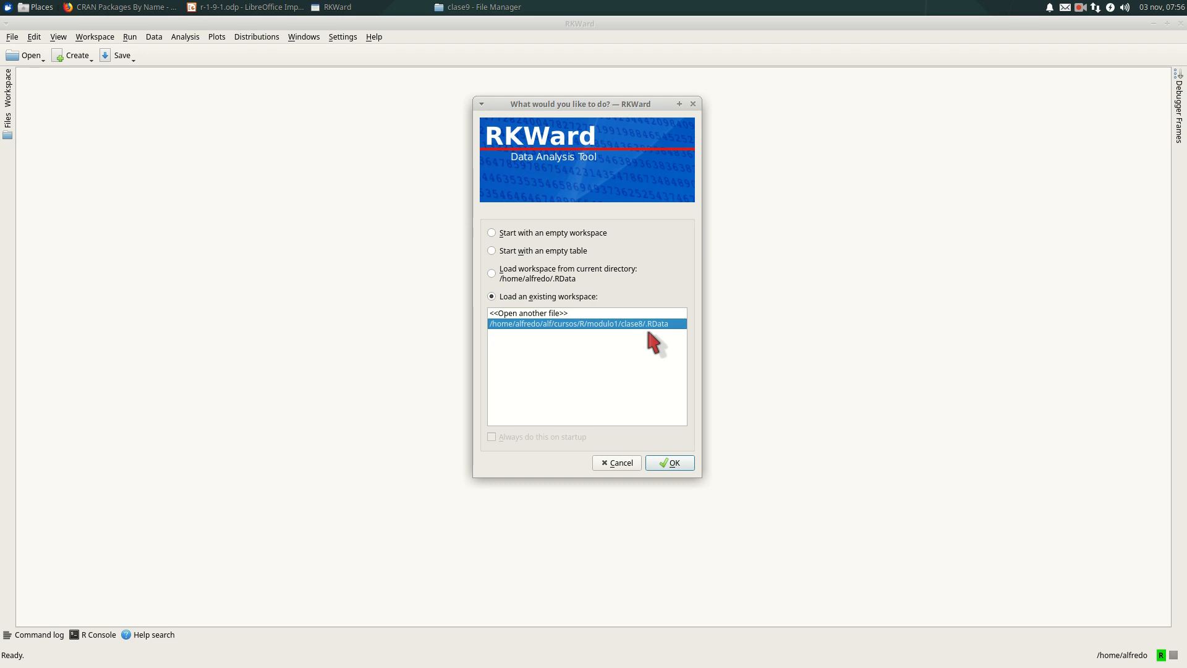
left_click(662, 461)
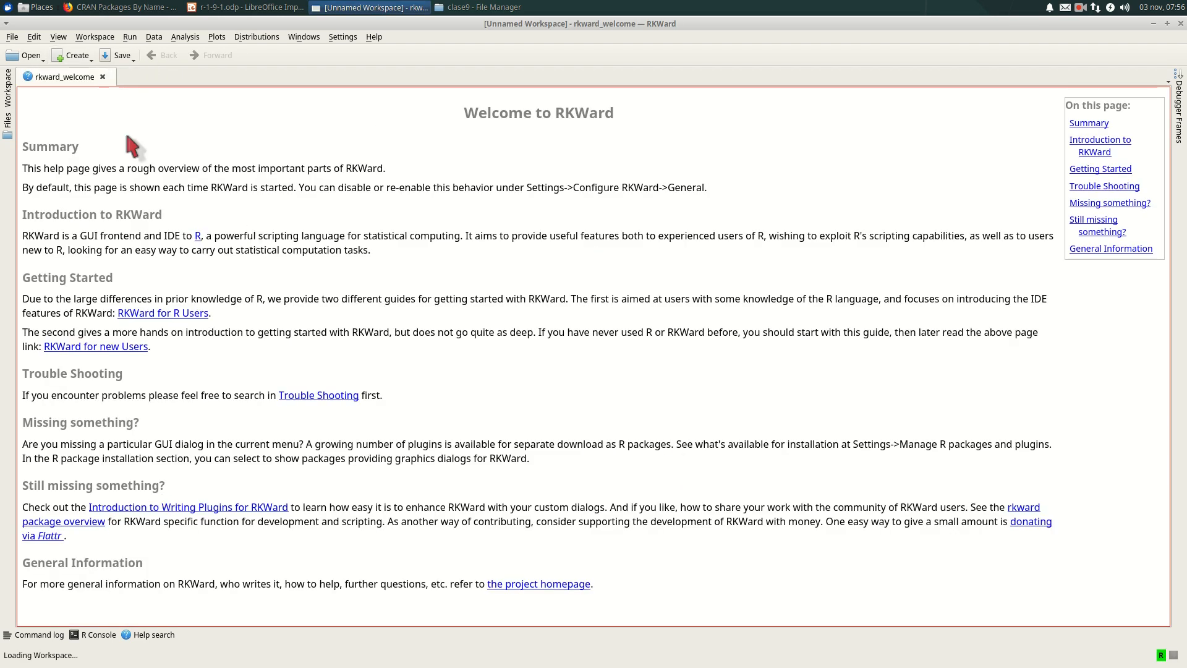
- Look at the file browser and the workspace object list
left_click(7, 123)
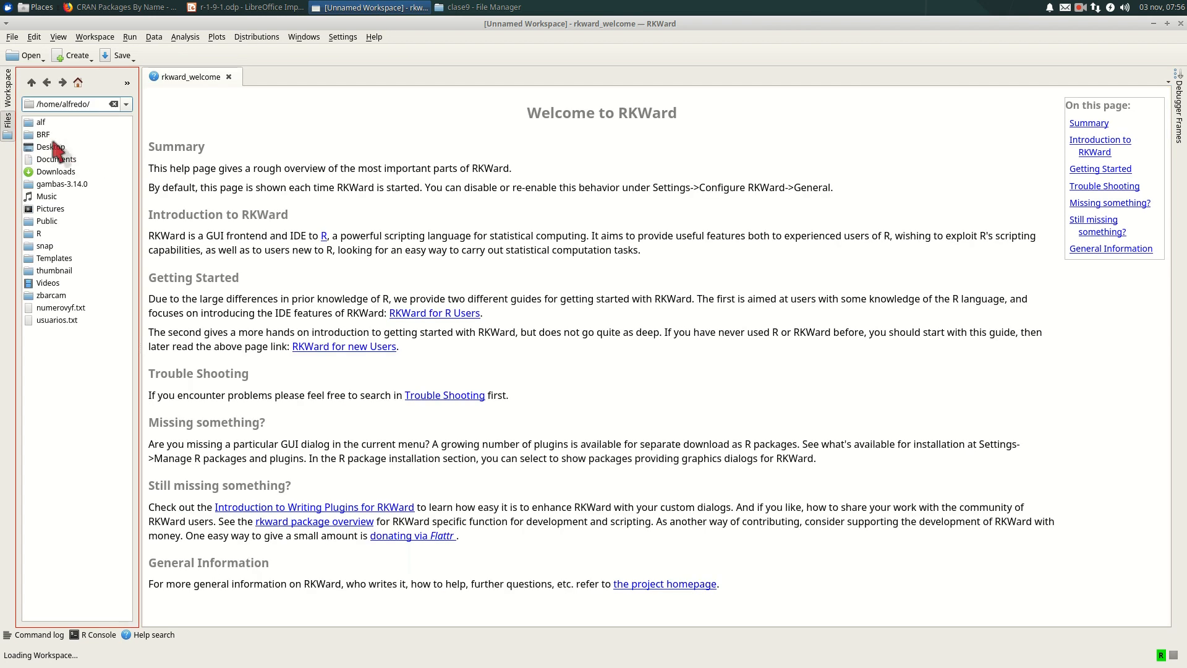
left_click(8, 99)
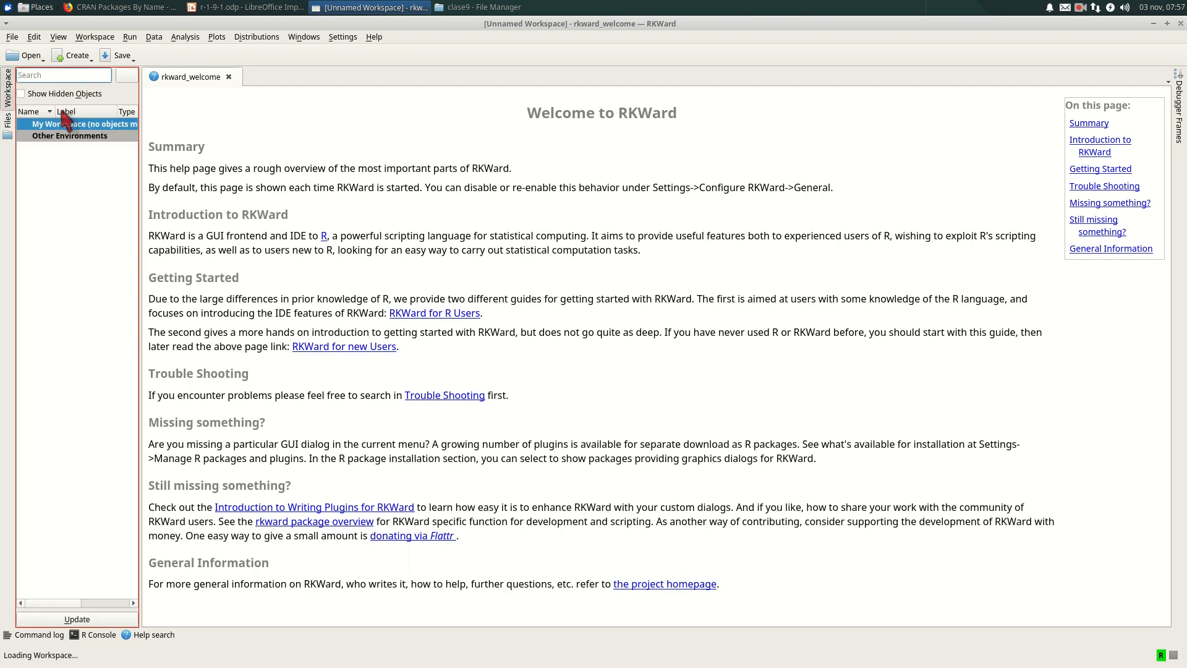
left_click(8, 98)
left_click(8, 97)
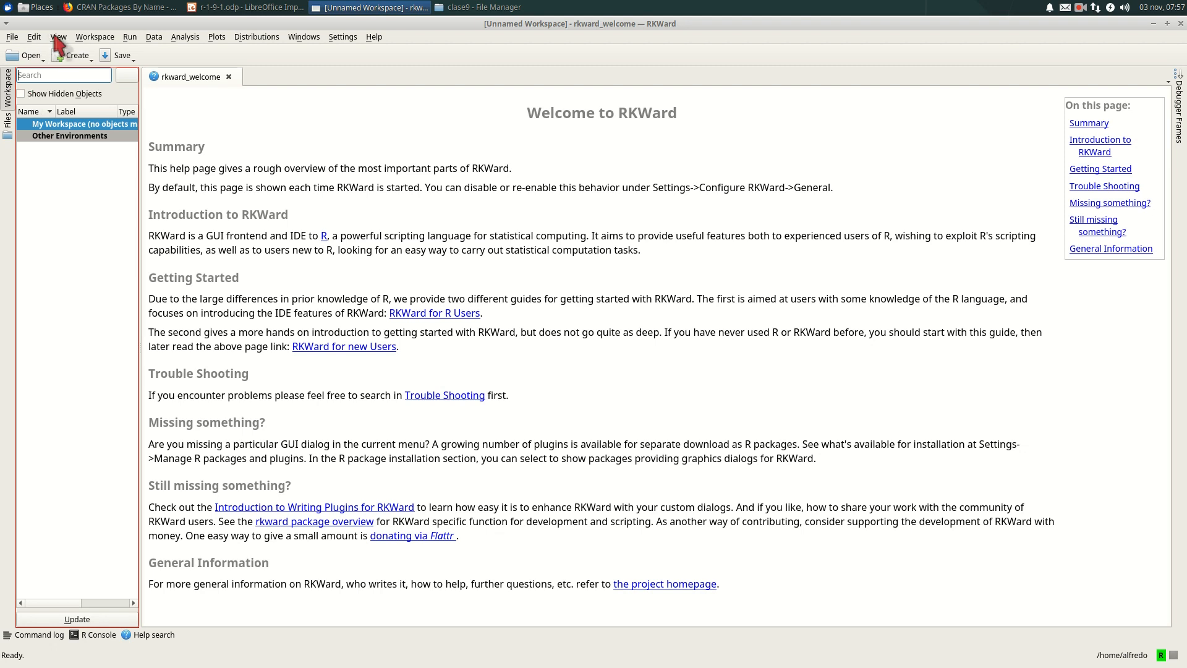
- Open the existing workspace file .RData from modulo1/clase8
left_click(94, 36)
left_click(93, 36)
left_click(87, 37)
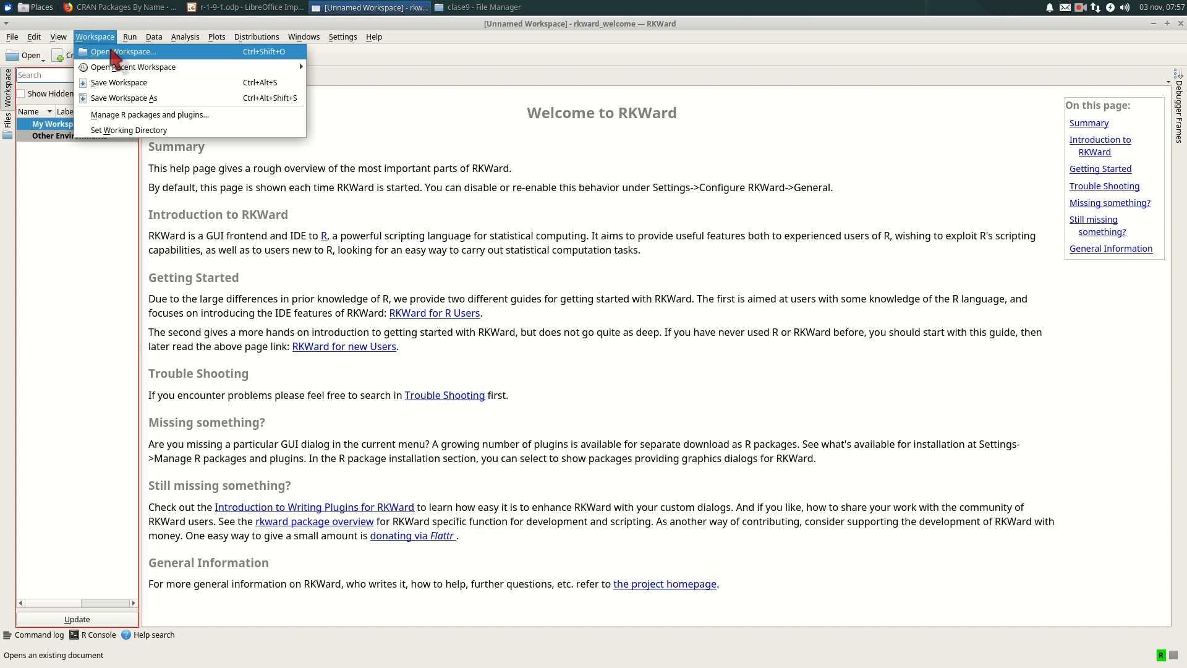
left_click(111, 51)
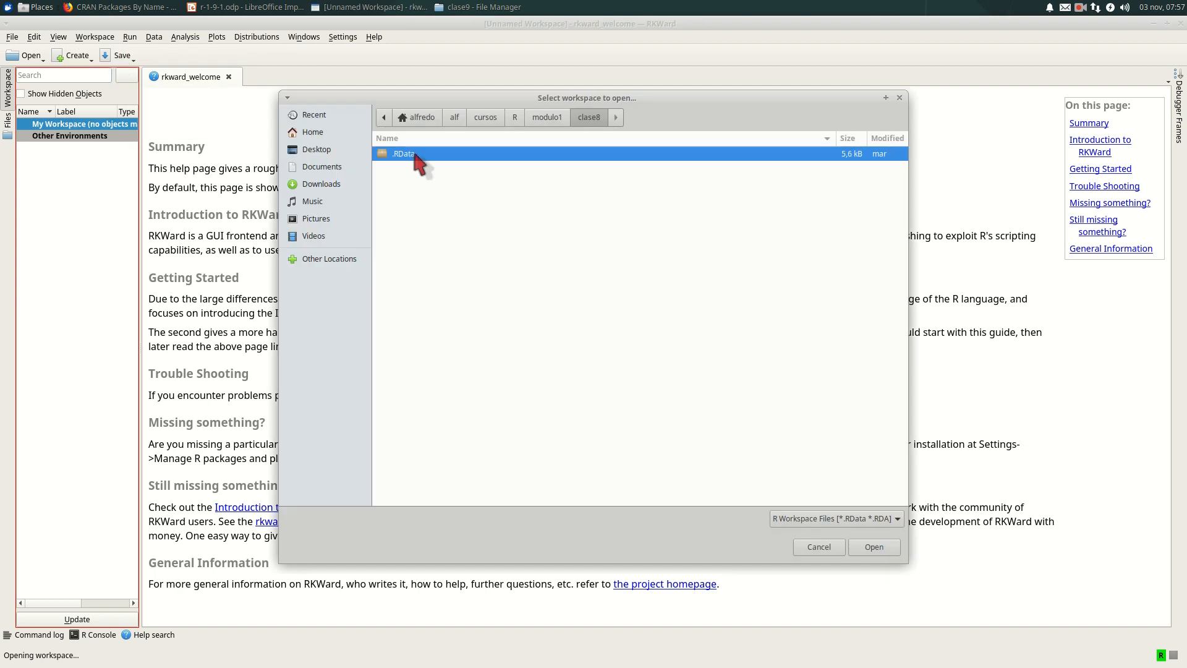
left_click(875, 547)
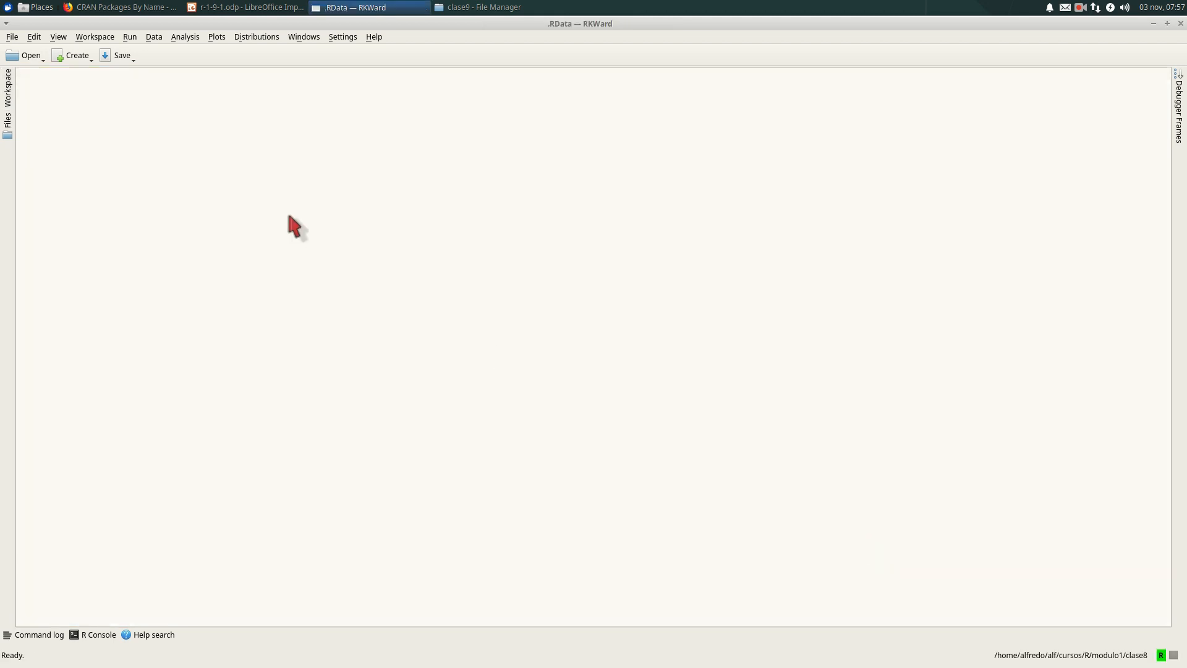
- Show the workspace object list and widen its pane
left_click(8, 121)
left_click(6, 90)
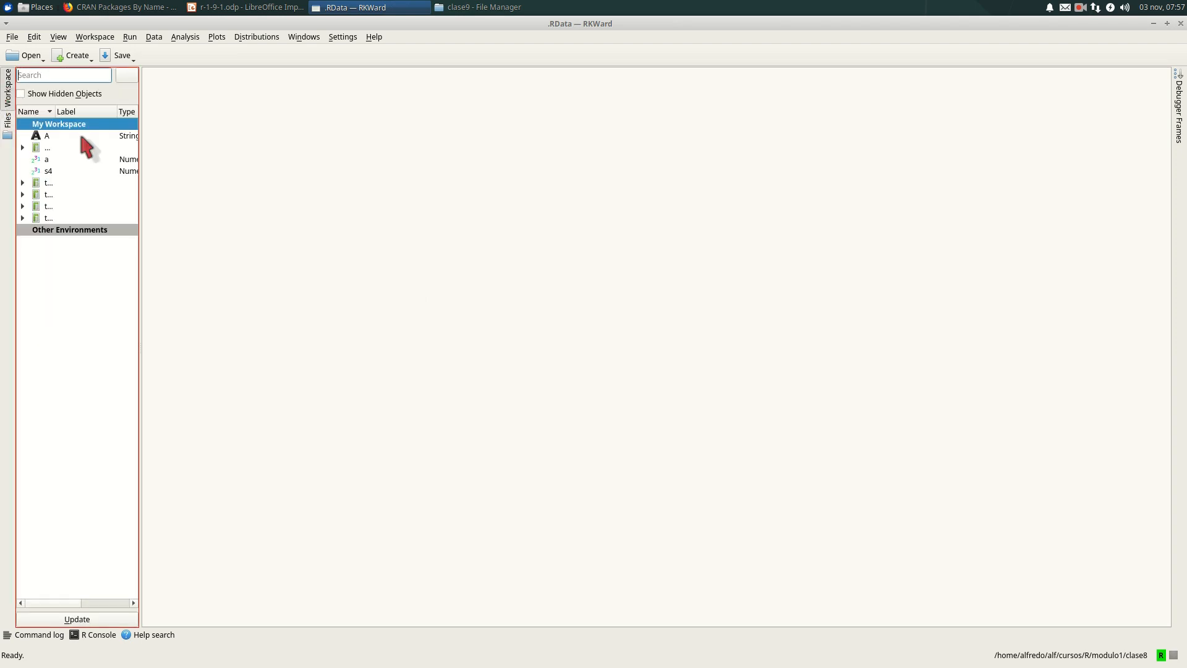
left_click_drag(139, 96, 188, 103)
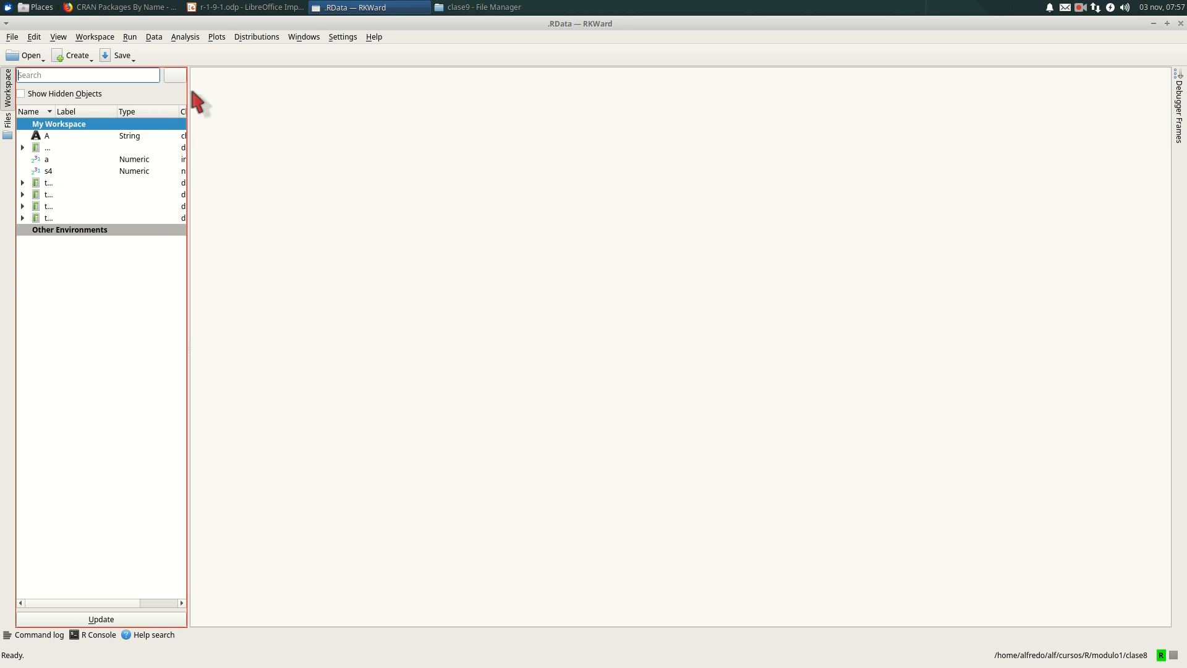
- Widen the Name column to fit the object names and open tablaR181 in the data editor
left_click(24, 183)
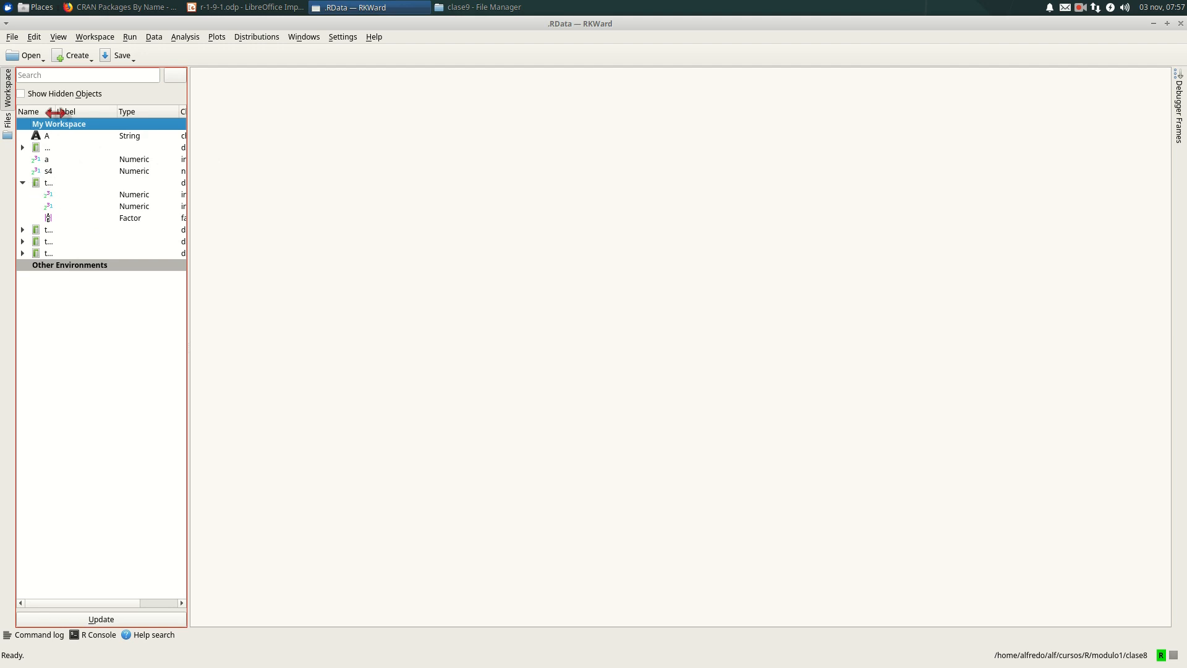
left_click_drag(55, 110, 99, 110)
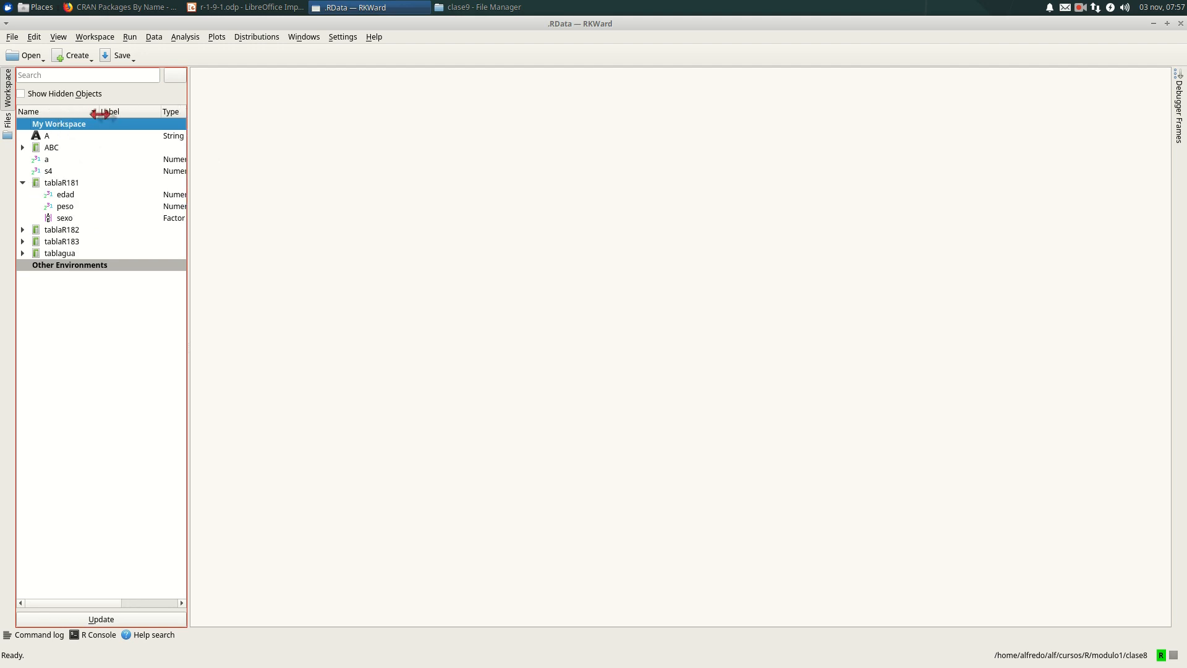
left_click(65, 185)
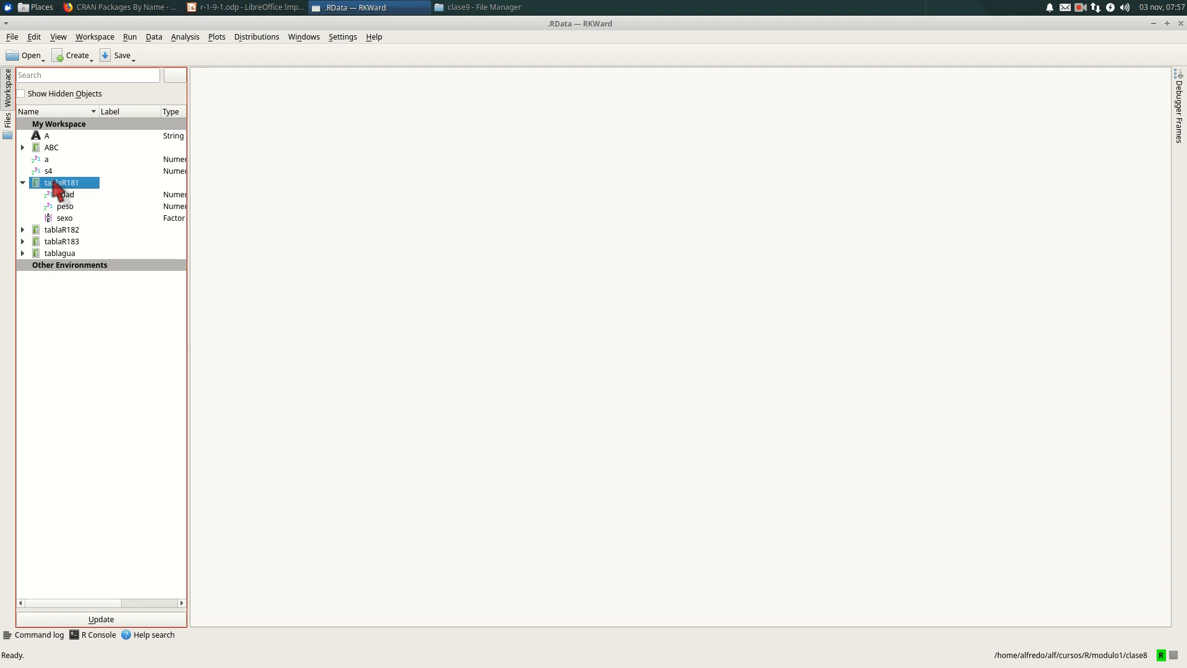
double_click(54, 182)
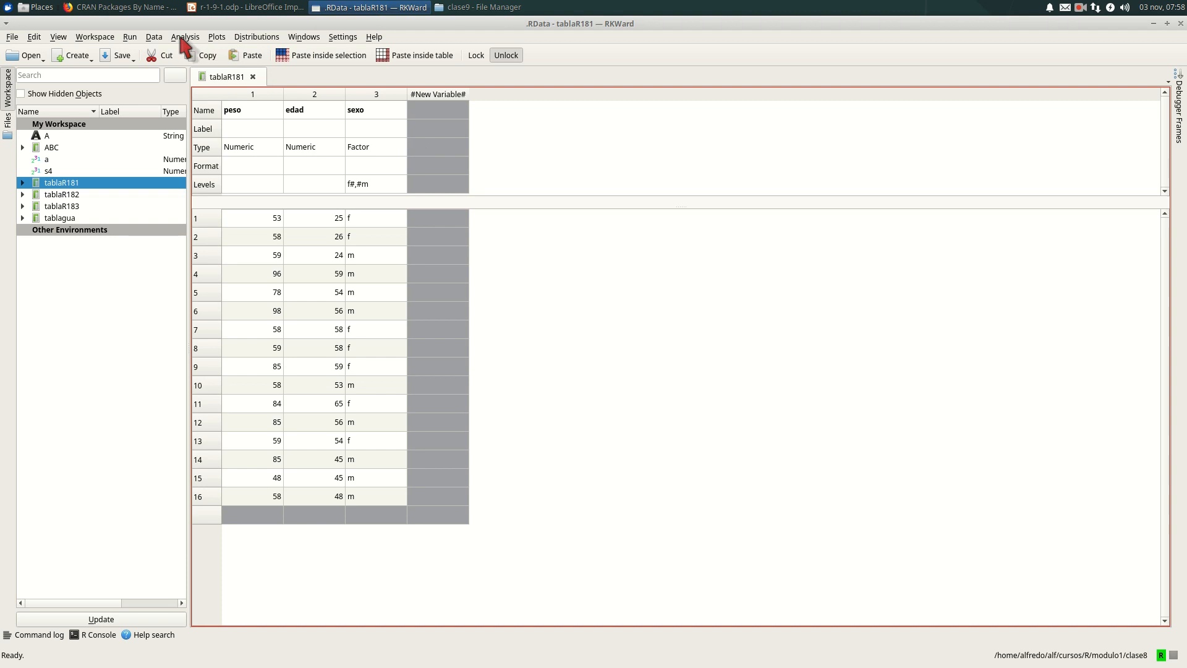
- Start a Basic Statistics analysis and add the edad variable of tablaR181 to it
left_click(154, 39)
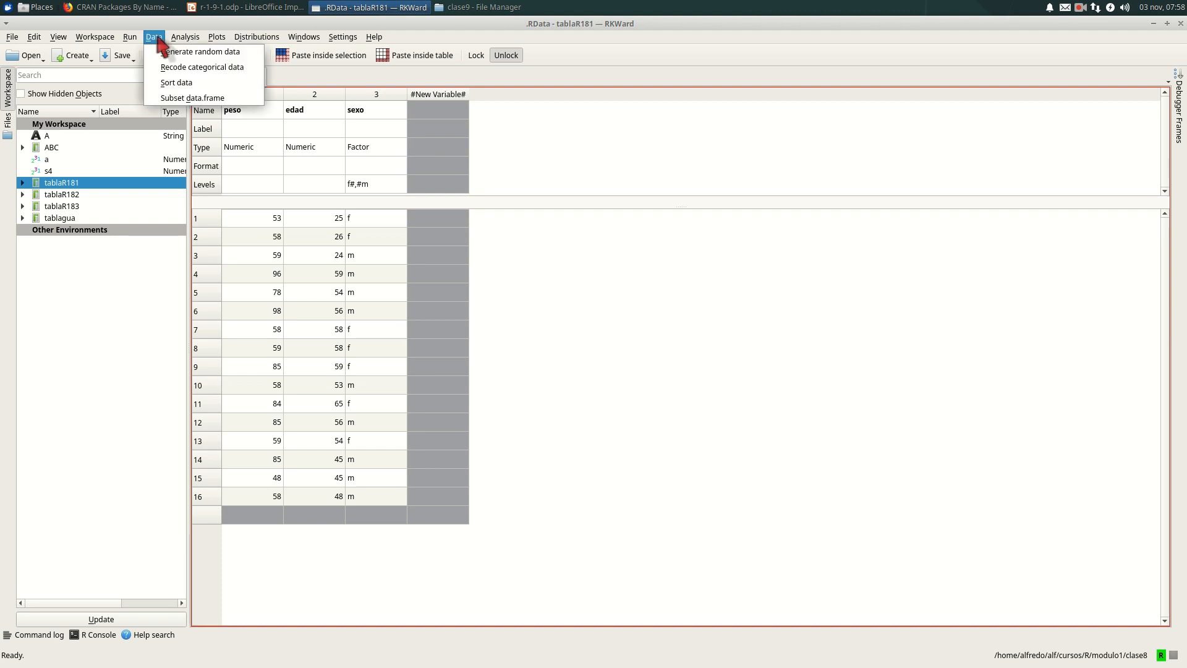
mouse_move(129, 38)
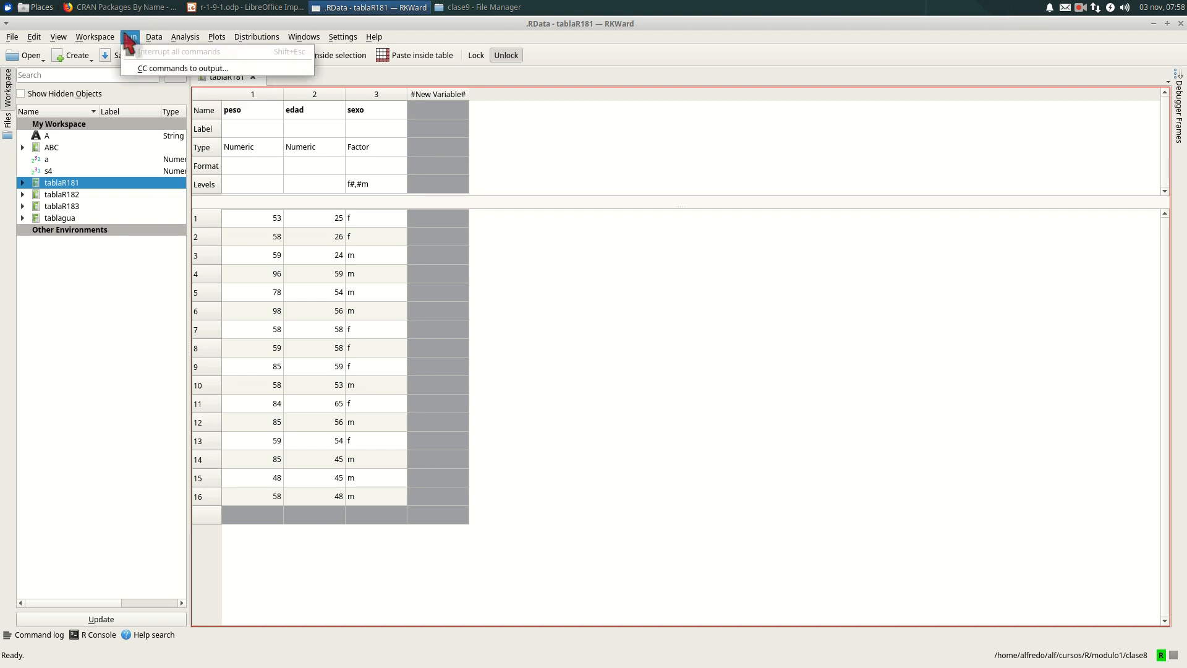
mouse_move(186, 38)
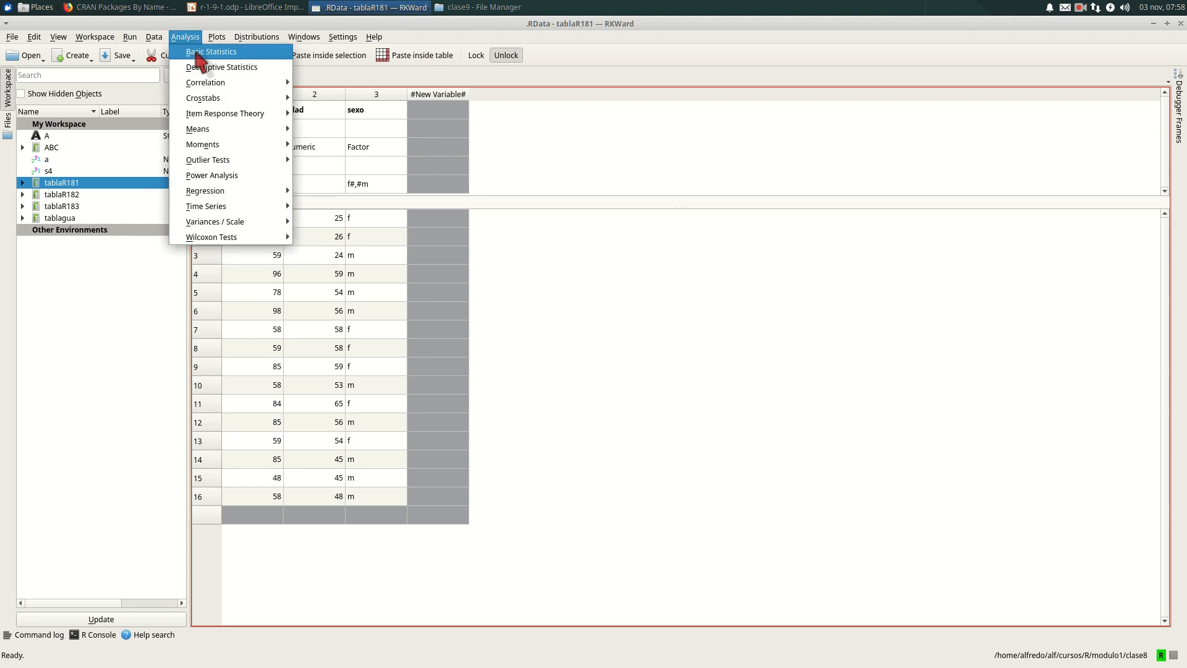
left_click(200, 55)
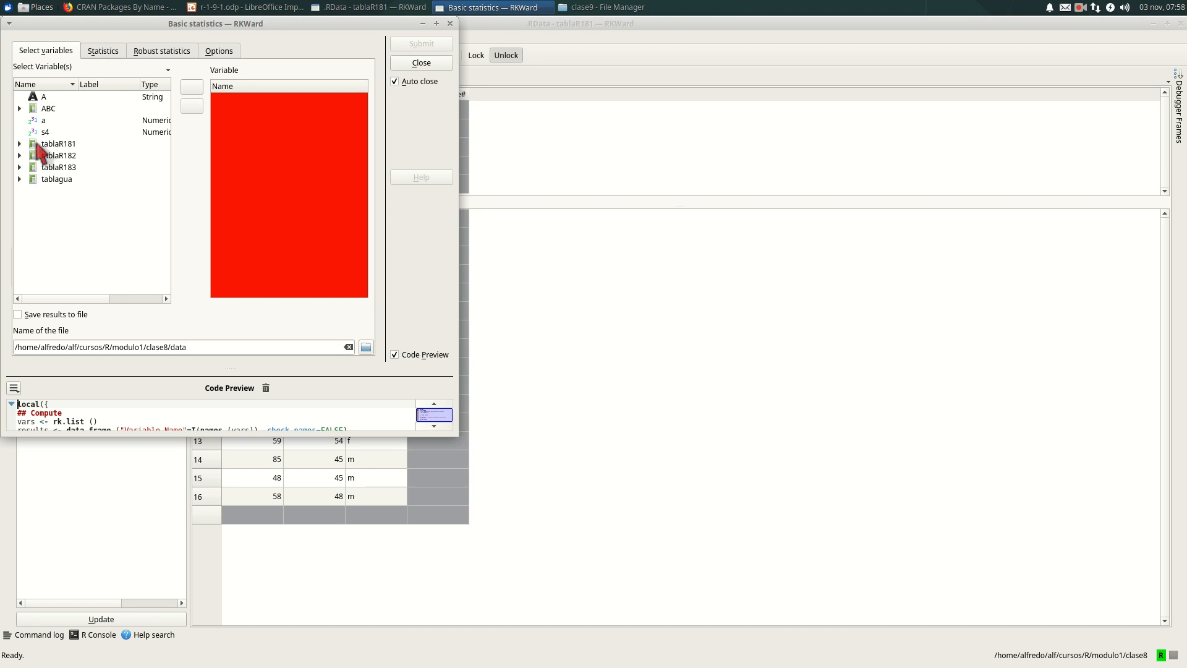
left_click(35, 143)
left_click(20, 144)
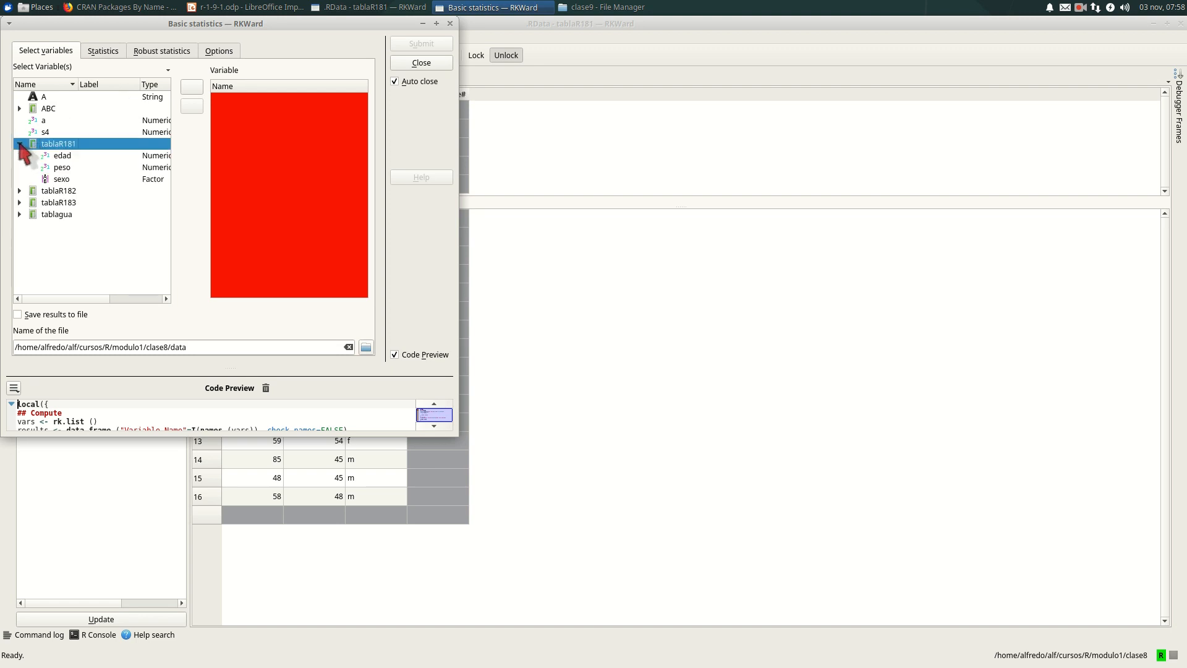
left_click(70, 158, "ctrl")
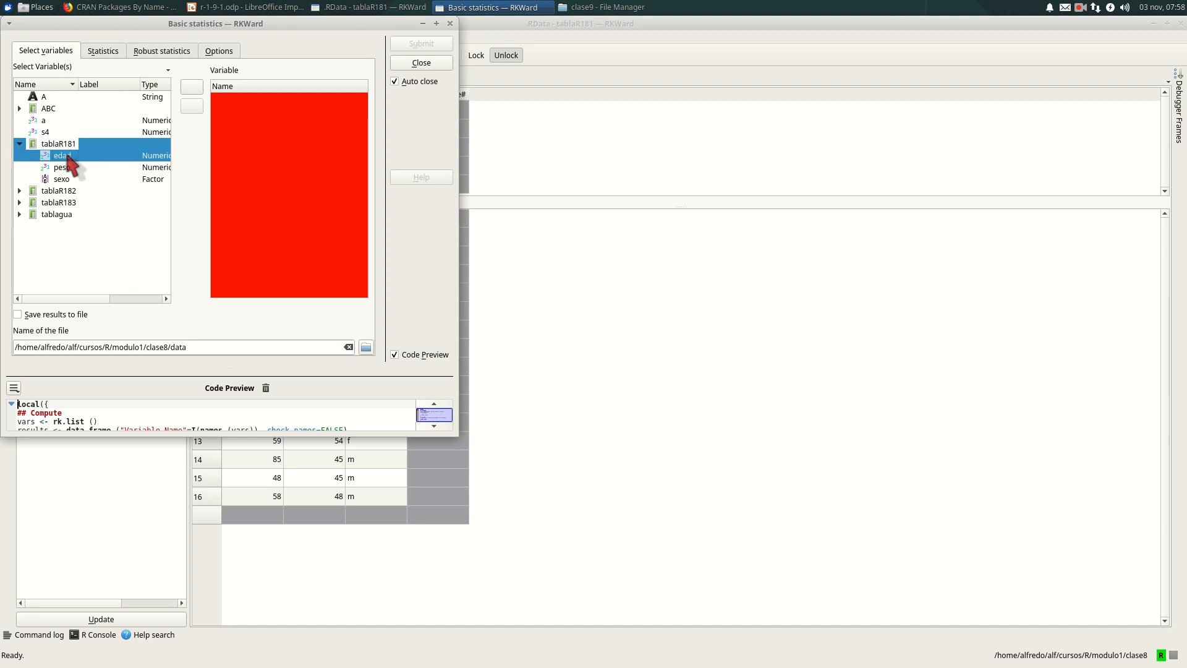
left_click(192, 105)
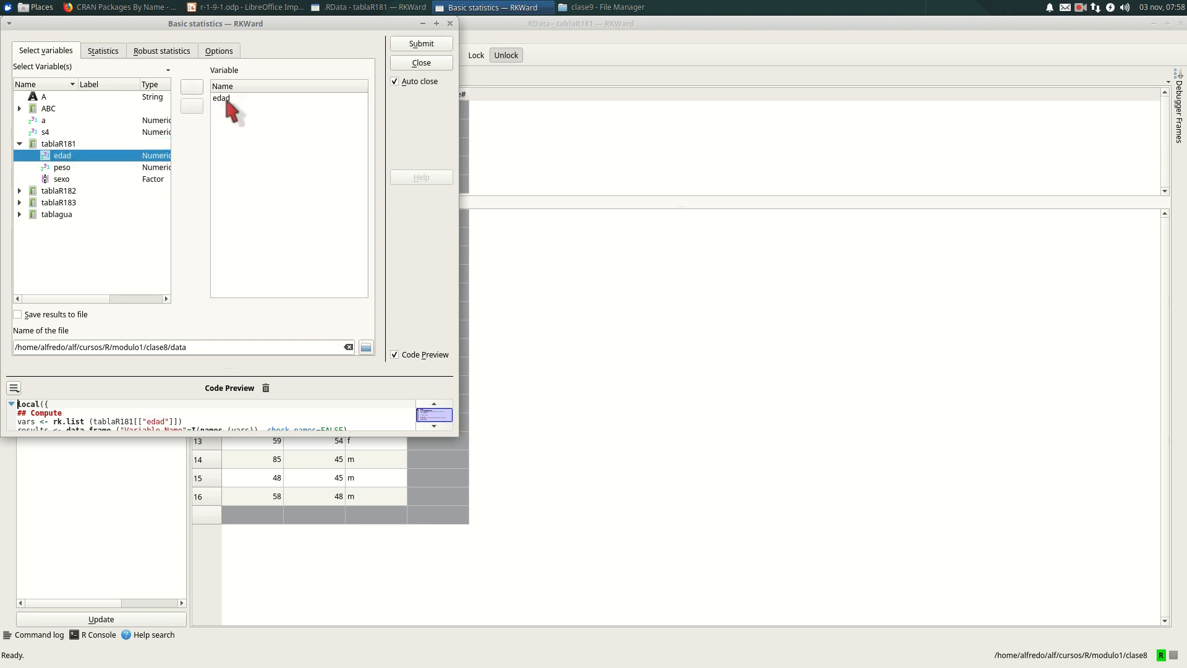
- Choose Mean, Minimum and Maximum as the statistics for edad and submit the analysis
left_click(108, 52)
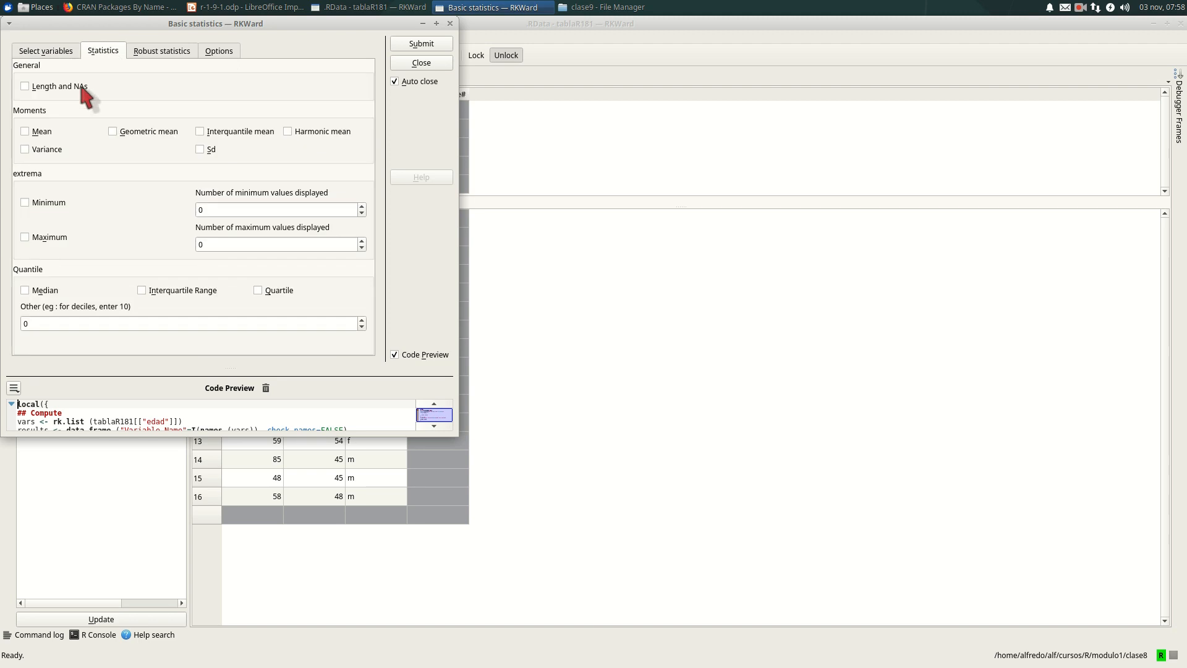
left_click(28, 132)
left_click(26, 203)
left_click(26, 238)
left_click(430, 45)
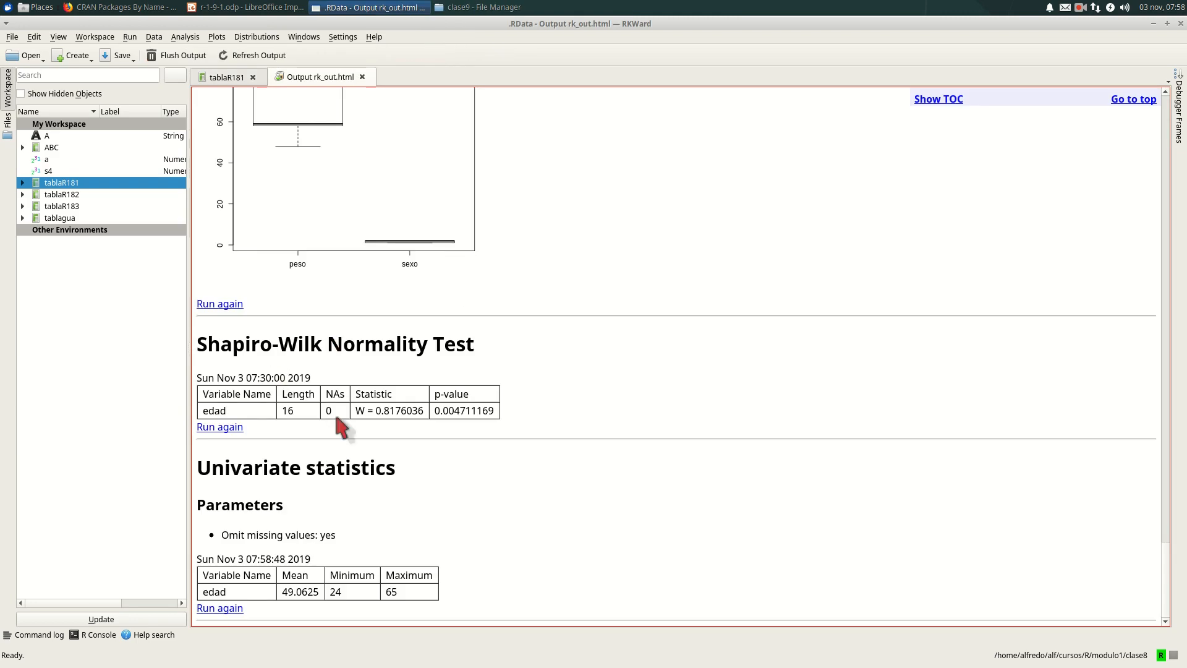
- Review the output and rerun the univariate statistics for edad with Sd added
scroll(371, 383, "up", 9)
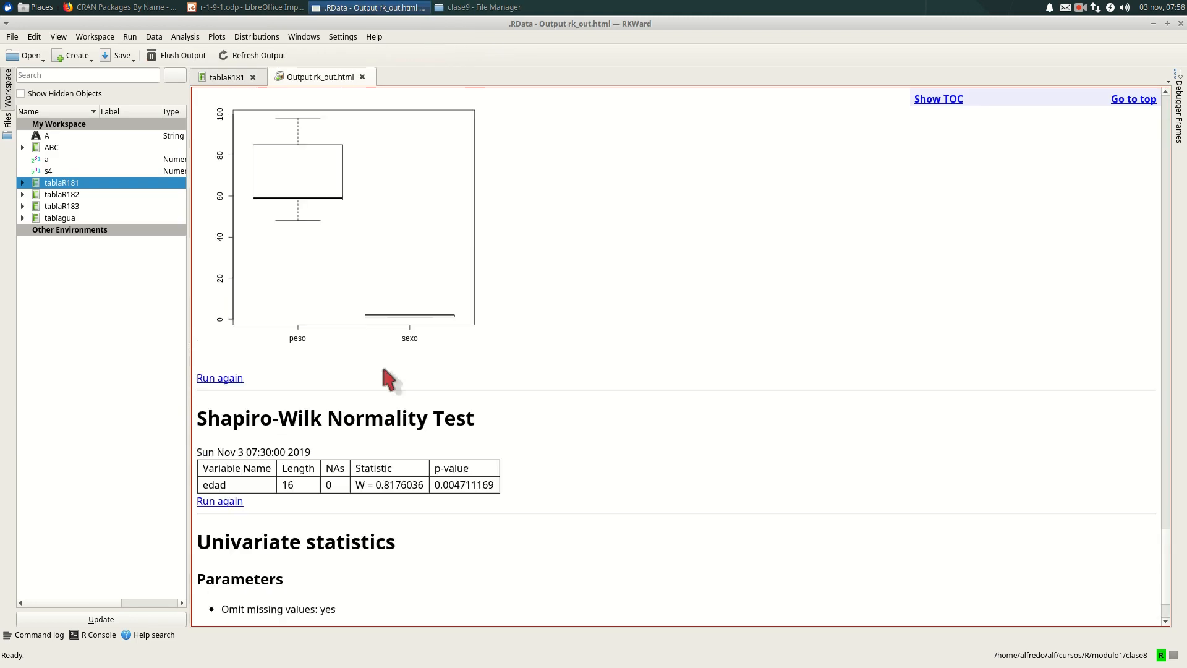
scroll(355, 263, "down", 6)
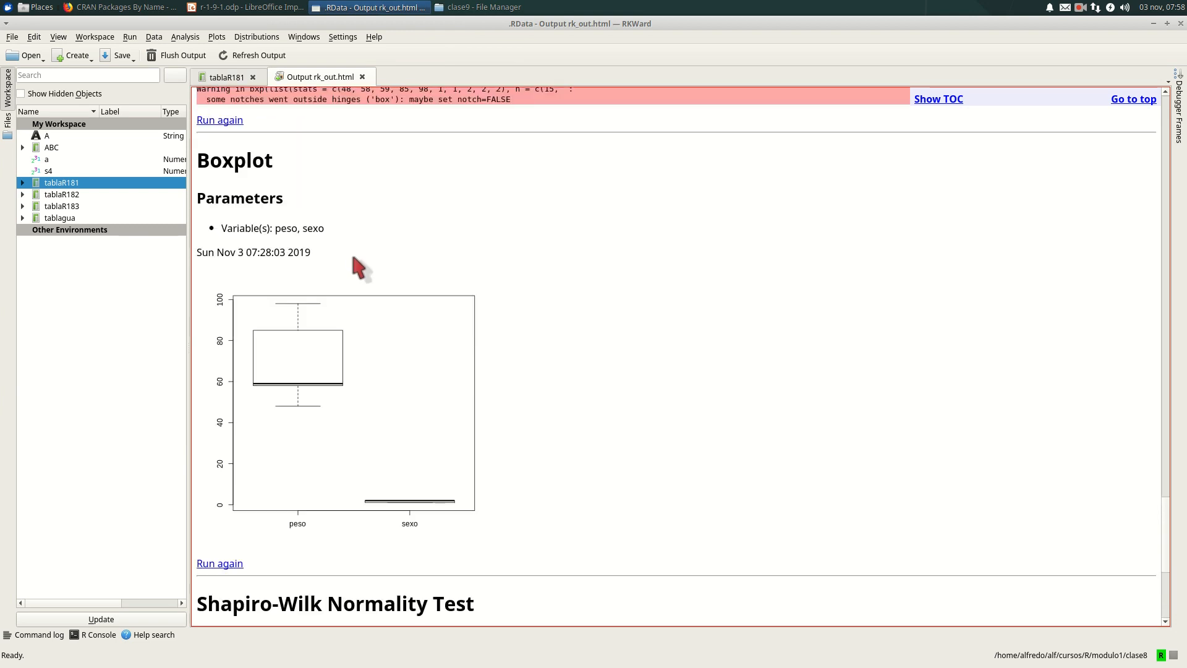
scroll(350, 247, "up", 4)
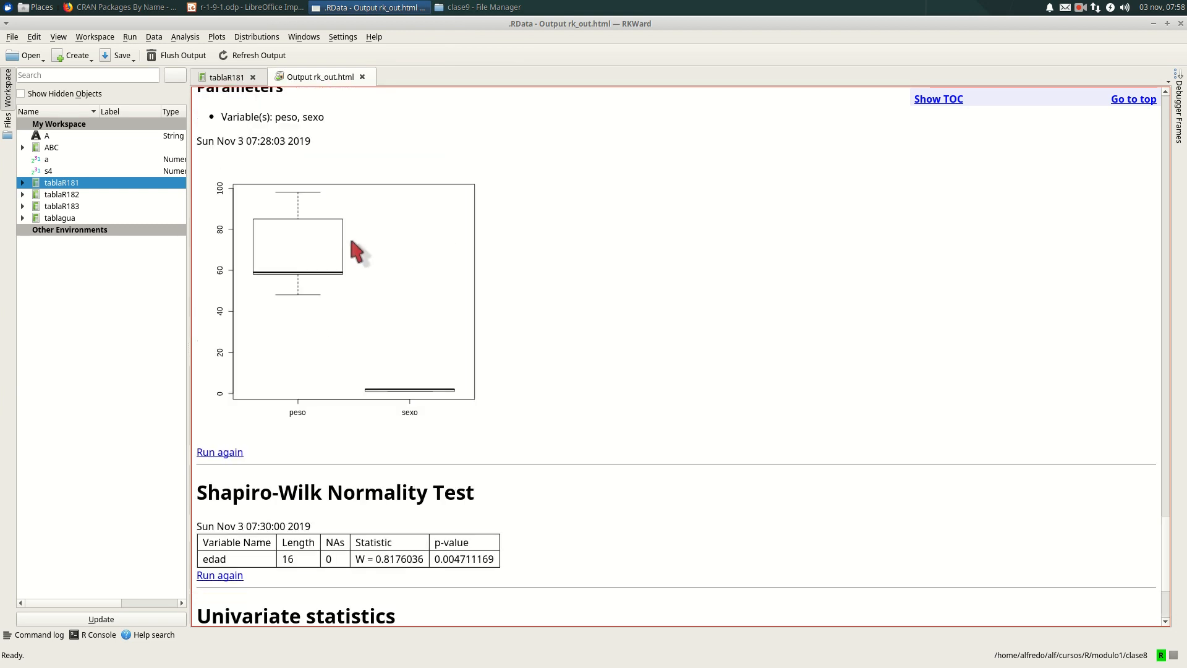
scroll(328, 204, "down", 3)
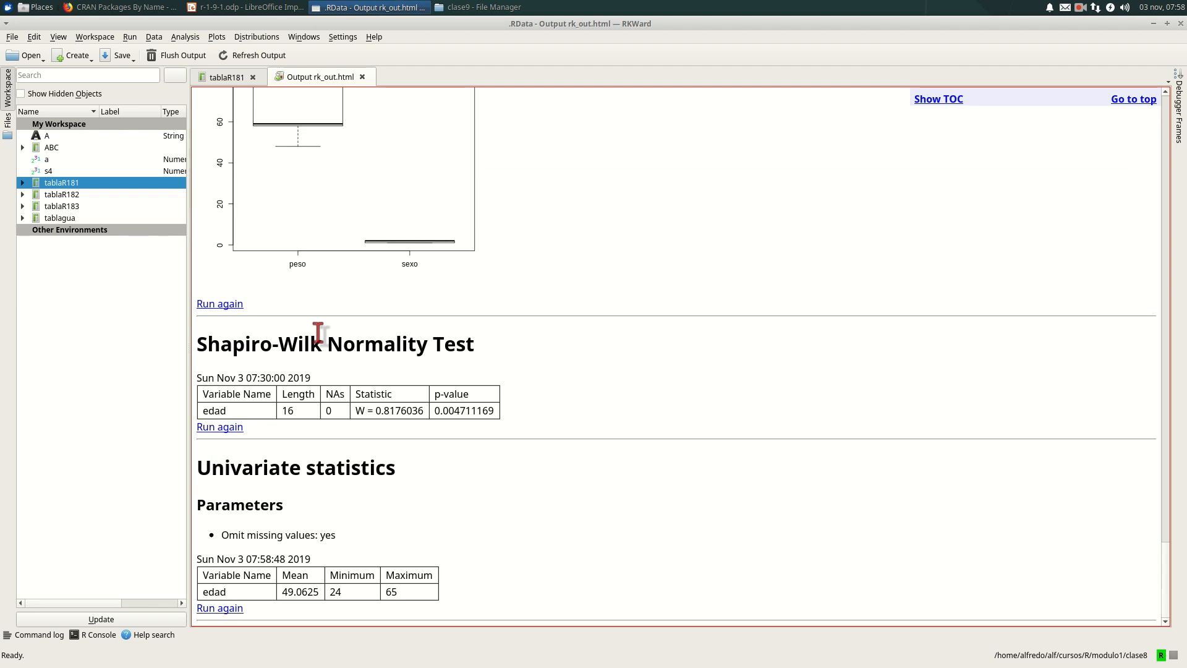
scroll(384, 157, "up", 1)
scroll(389, 170, "down", 1)
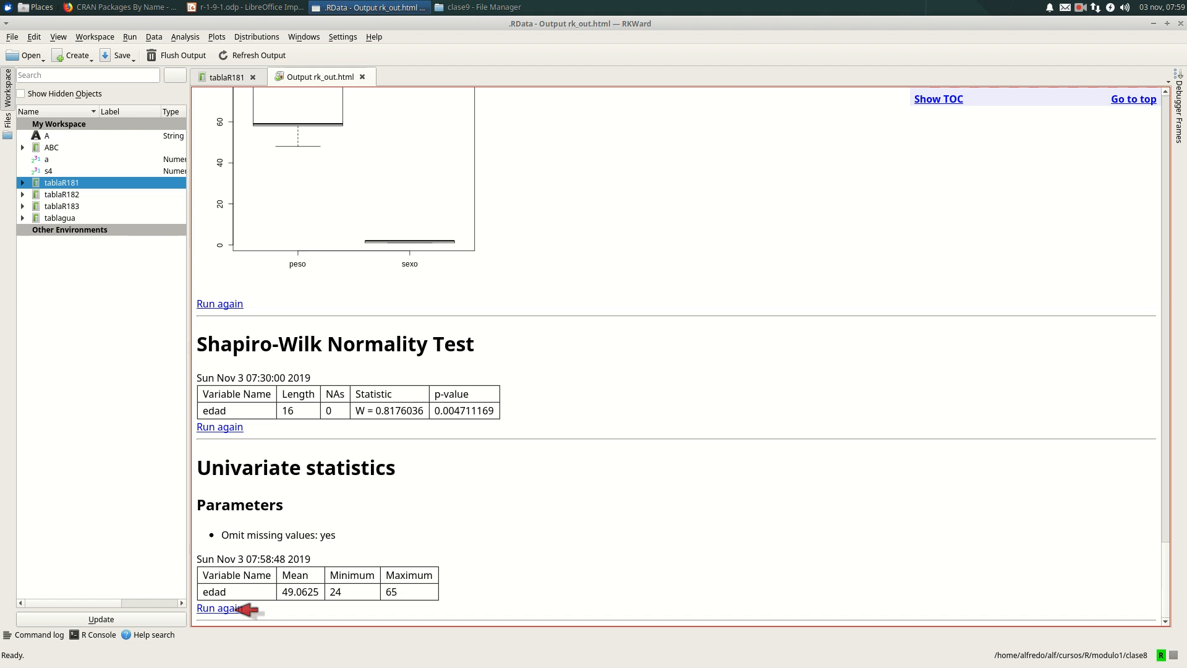
left_click(240, 609)
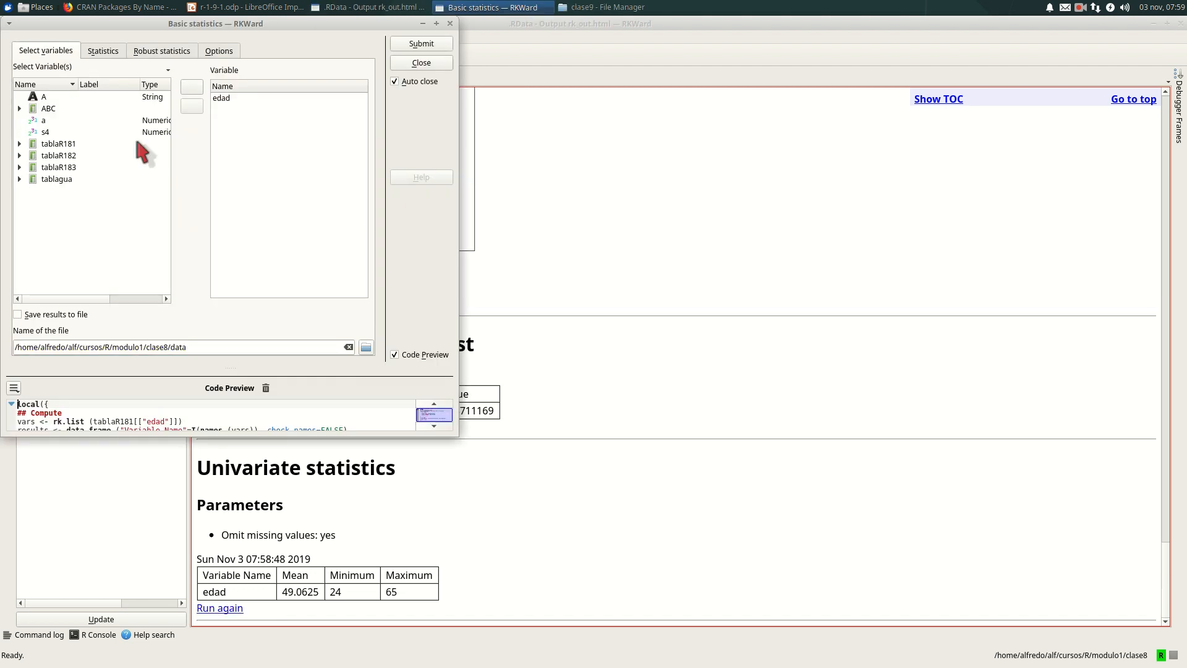
left_click(118, 51)
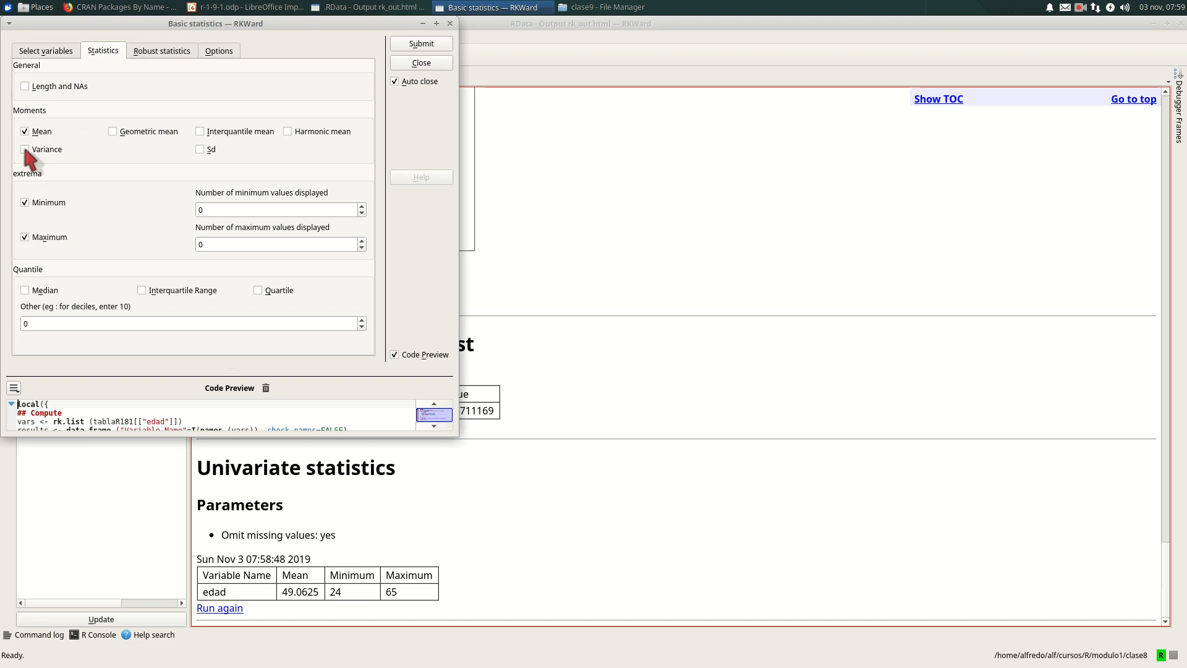
left_click(200, 151)
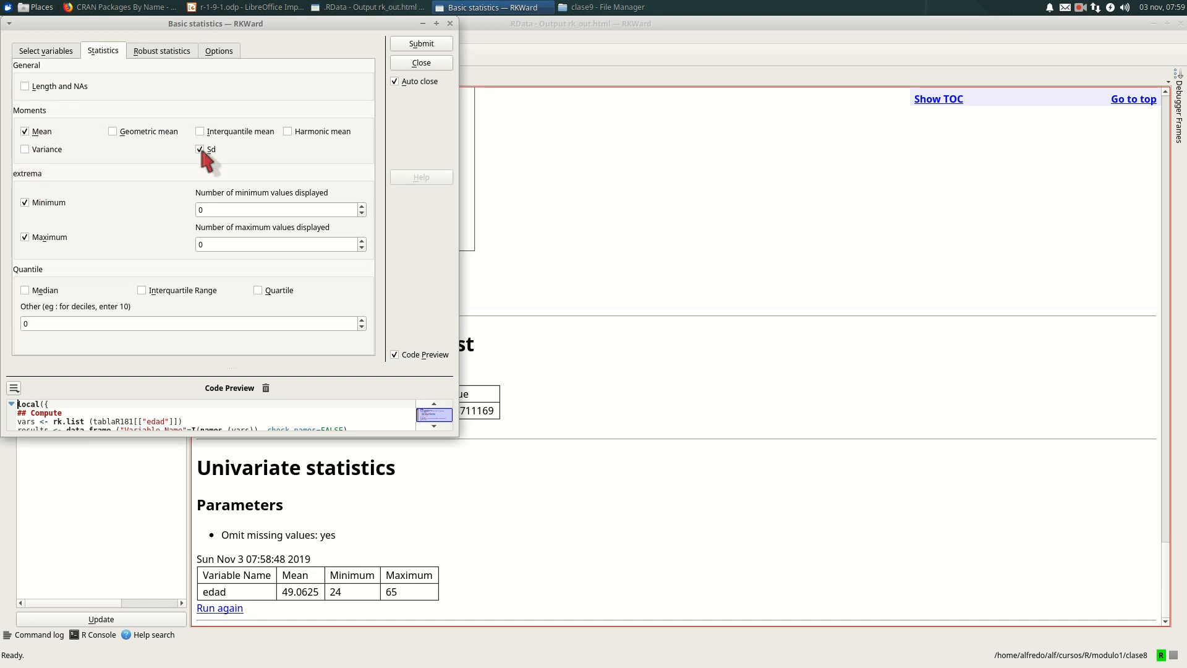
left_click(418, 47)
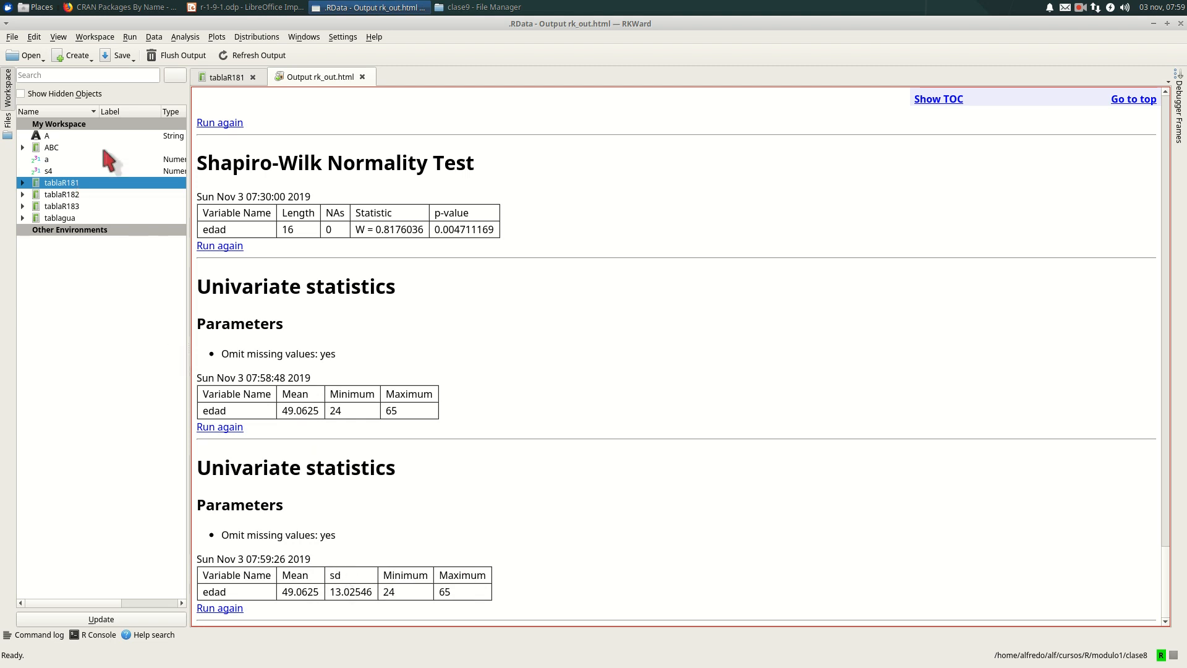
- Close the output page and return to the tablaR181 data
left_click(233, 77)
left_click(300, 76)
left_click(363, 77)
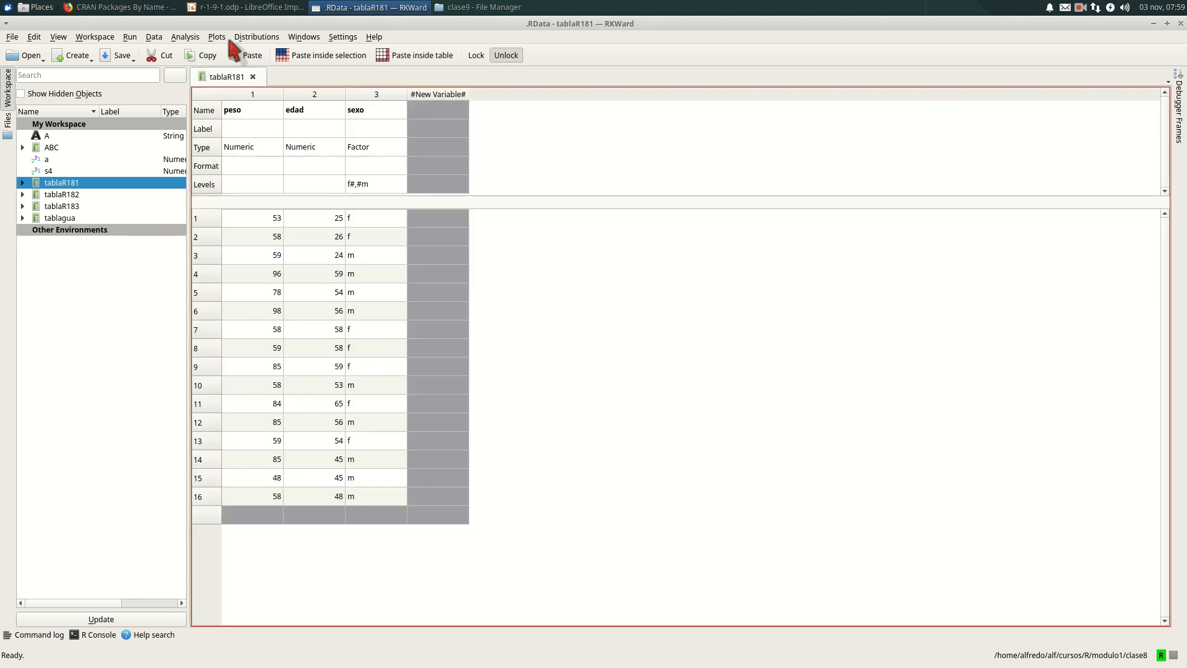
- Start a Box Plot, expand tablaR181 in the variable selection and enable the plot preview
left_click(217, 38)
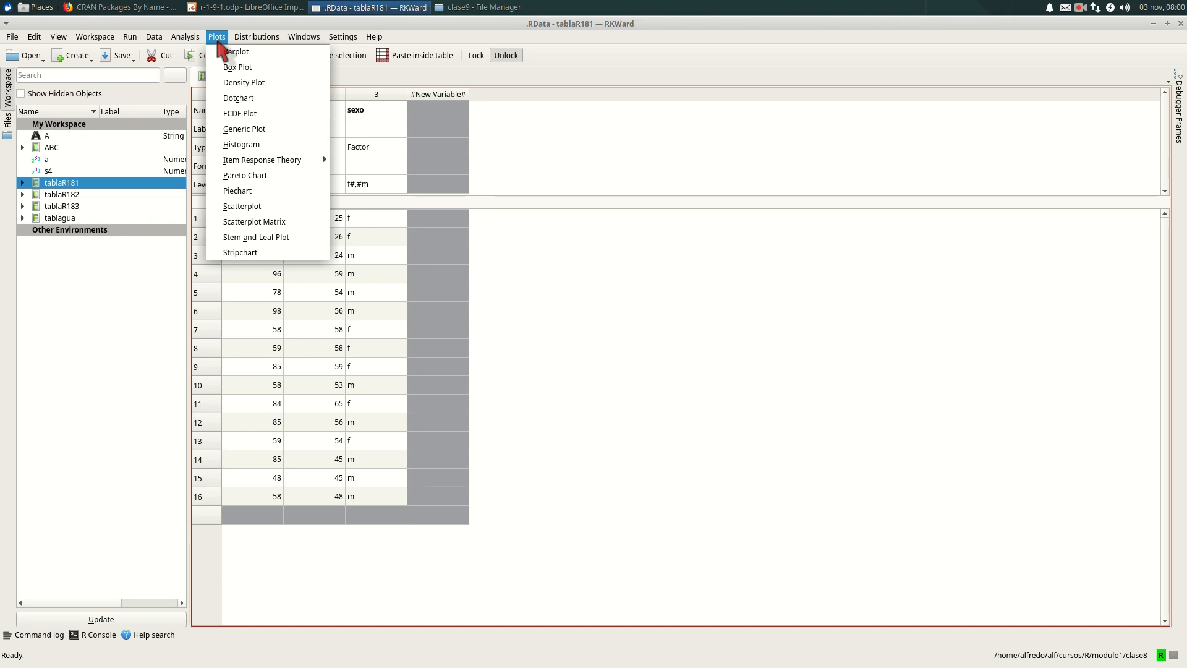
left_click(230, 67)
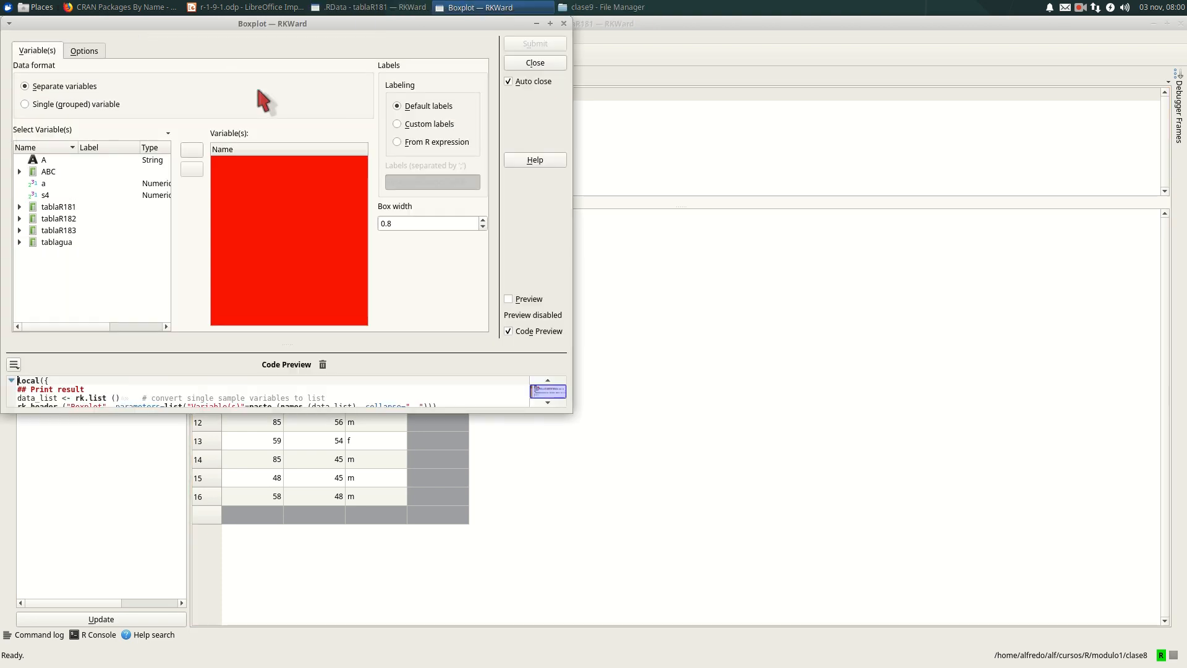
left_click_drag(252, 28, 471, 24)
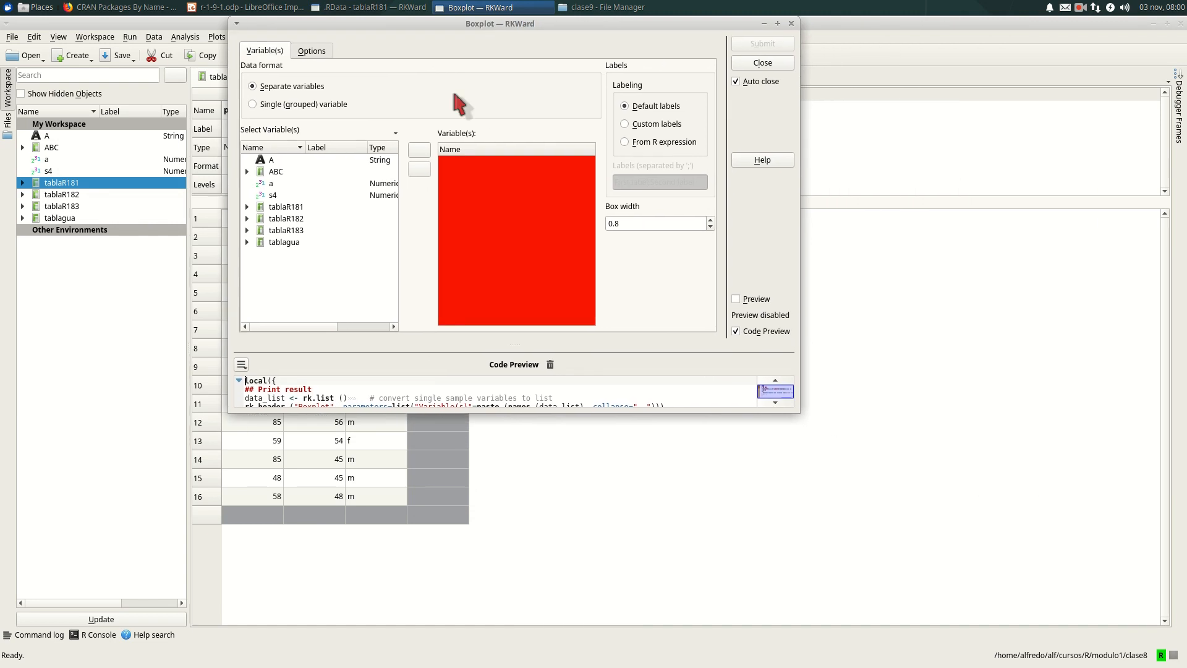
left_click(248, 207)
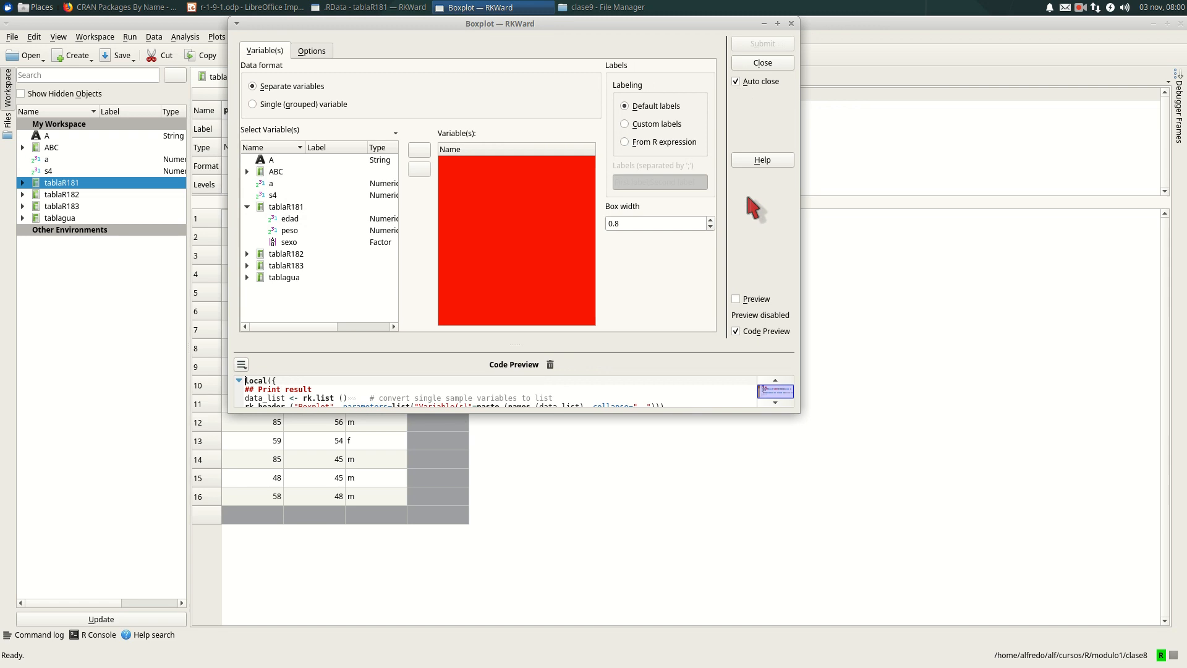
left_click(737, 300)
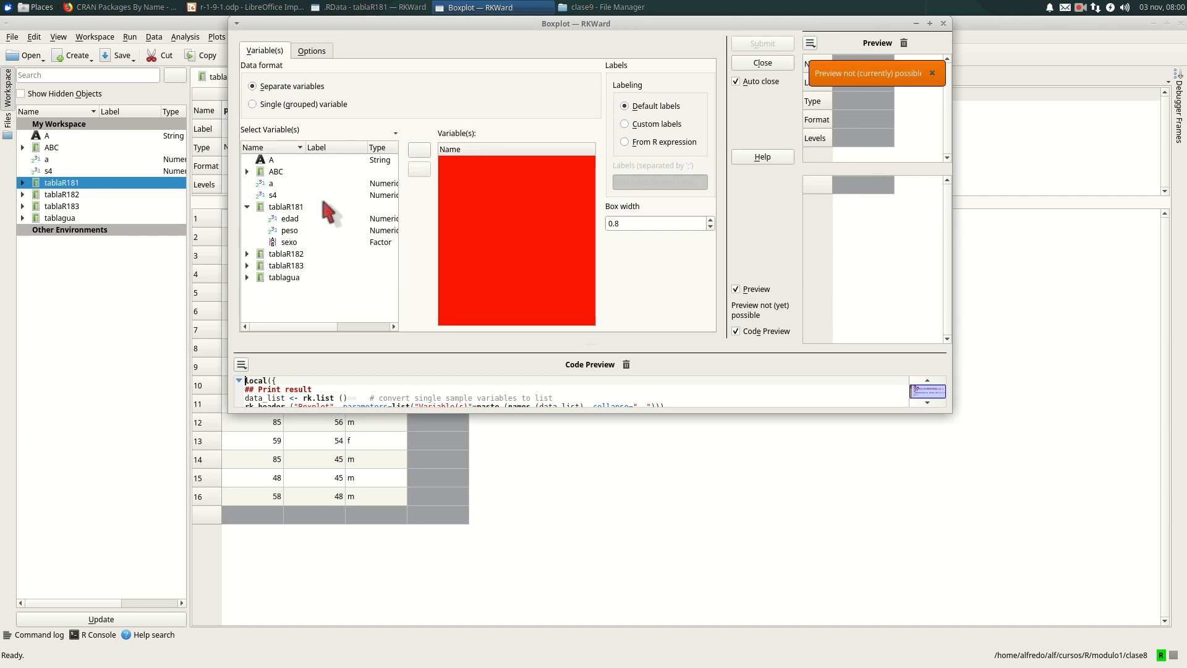
- Add the peso and sexo variables of tablaR181 to the boxplot
left_click(290, 231)
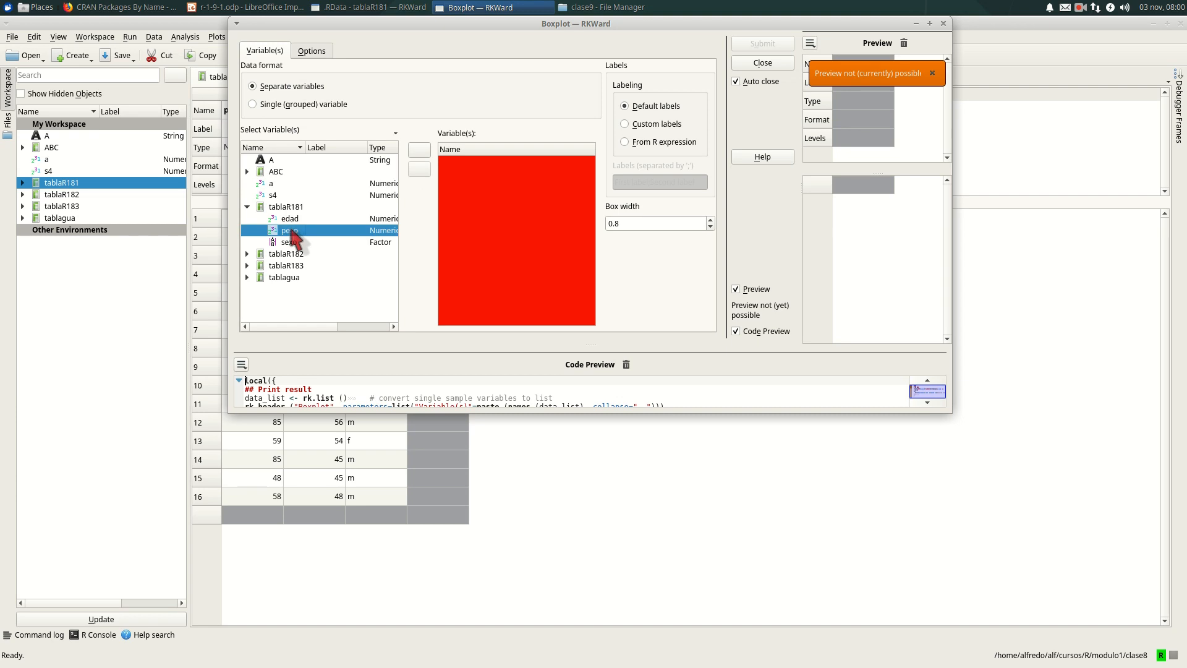
left_click(420, 150)
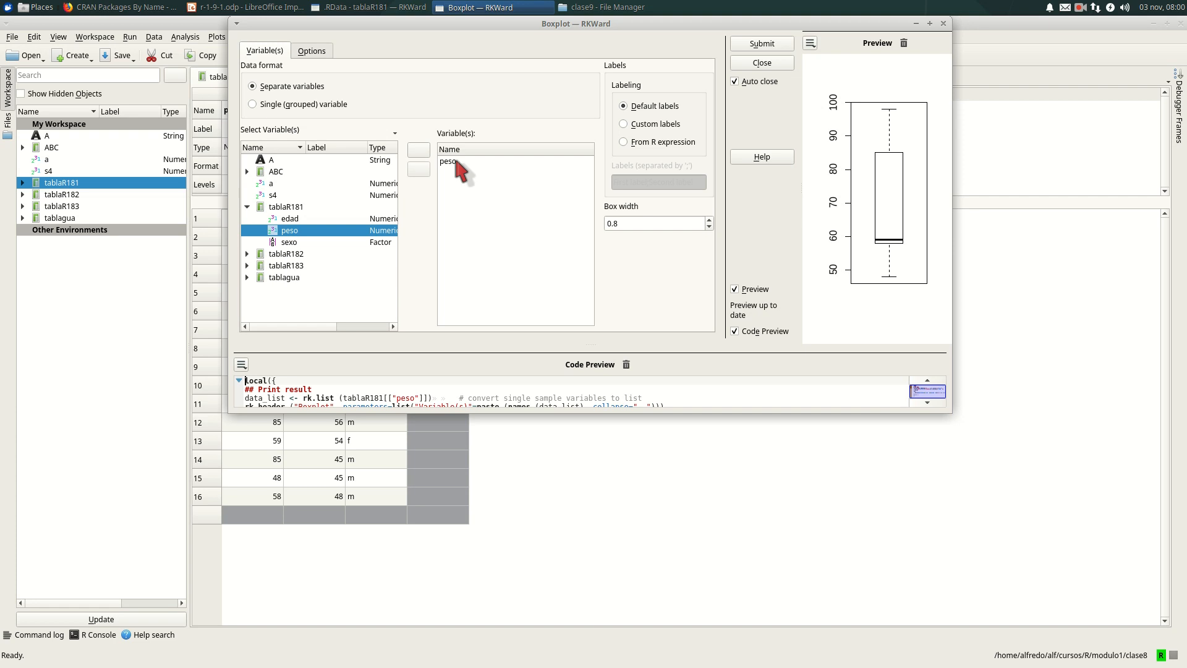
left_click(456, 162)
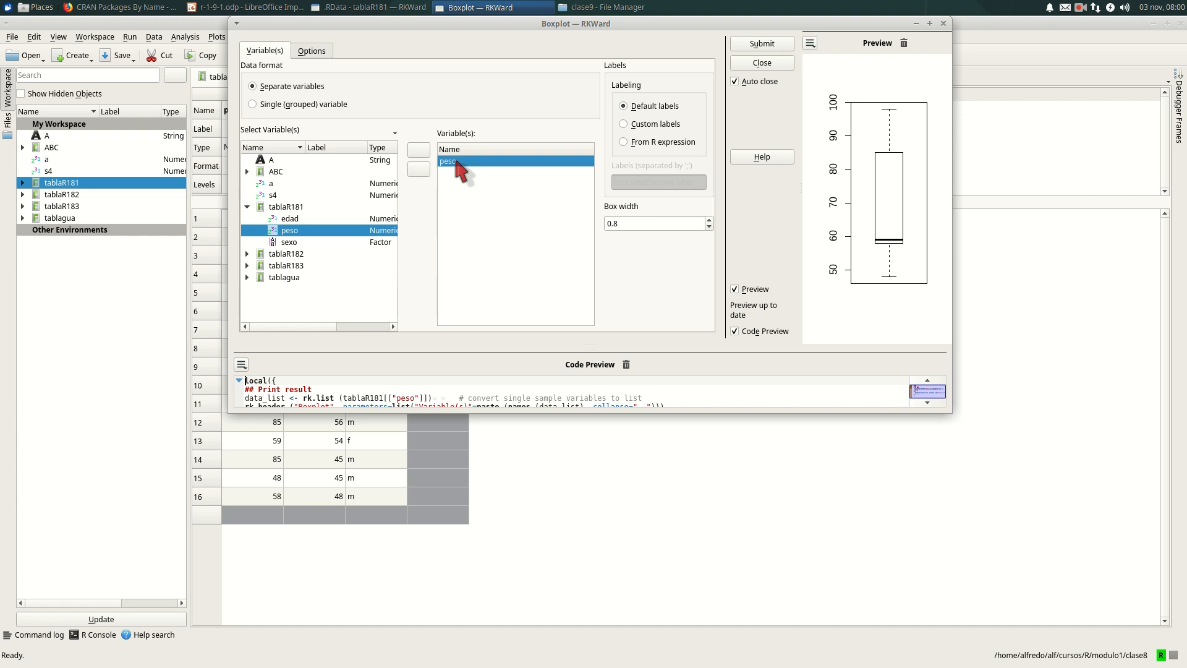
left_click(290, 243)
left_click(420, 150)
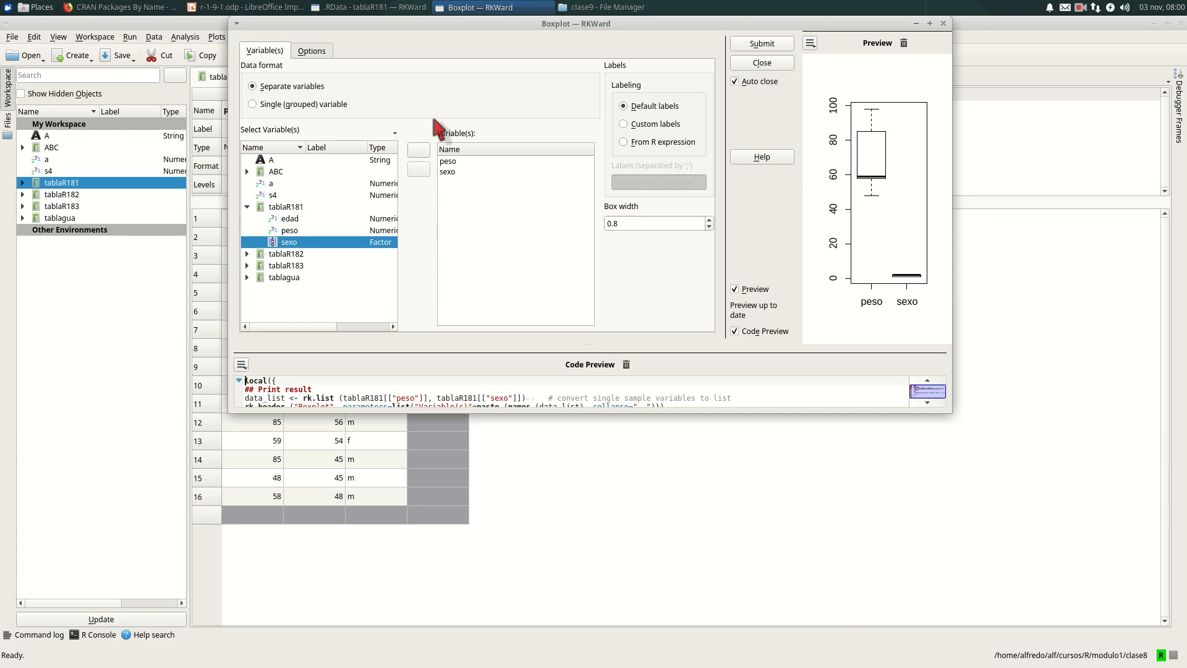
- Try the horizontal orientation, return the boxplot to vertical and turn on show standard deviation
left_click(310, 53)
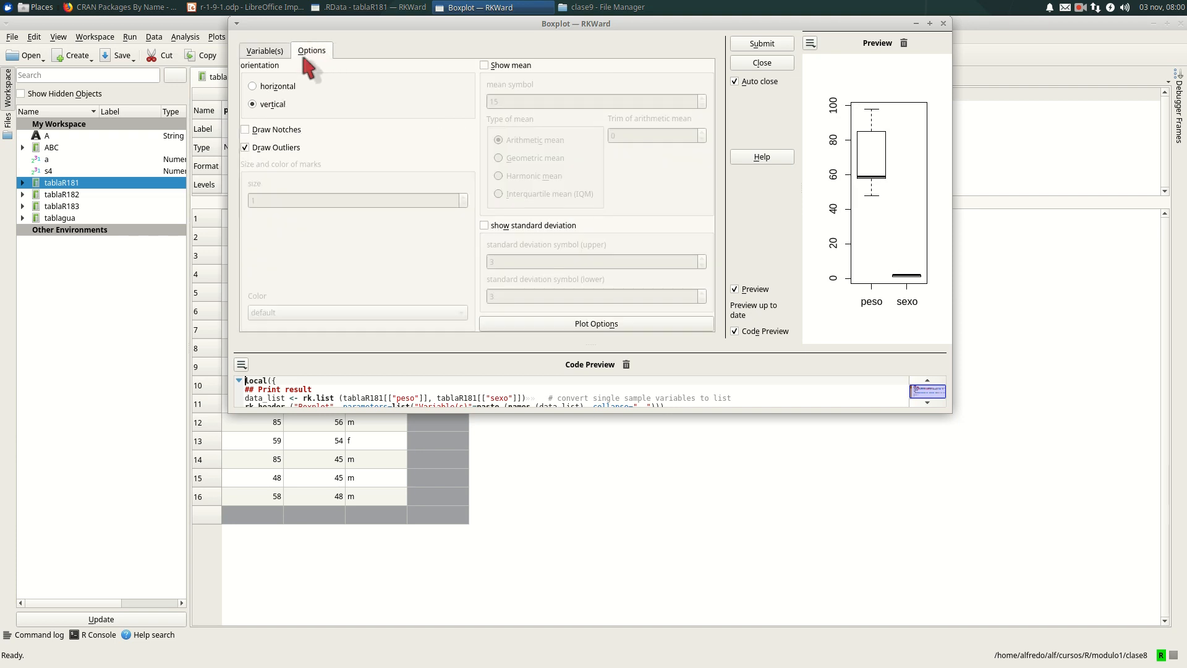
left_click(252, 87)
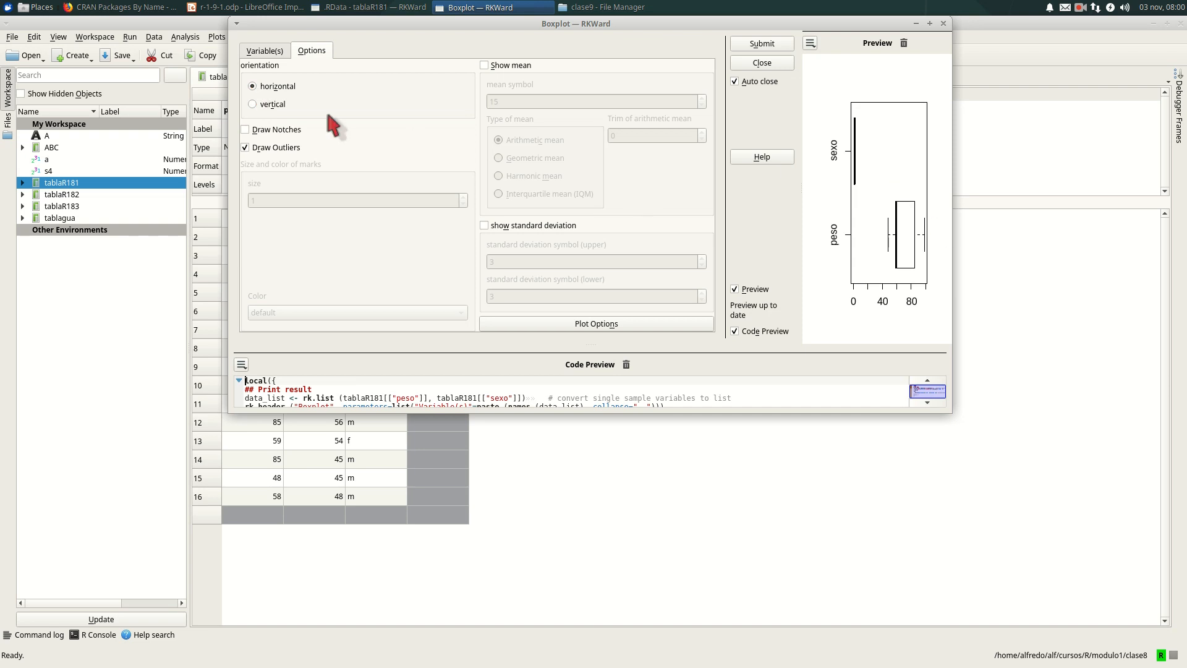
left_click(252, 104)
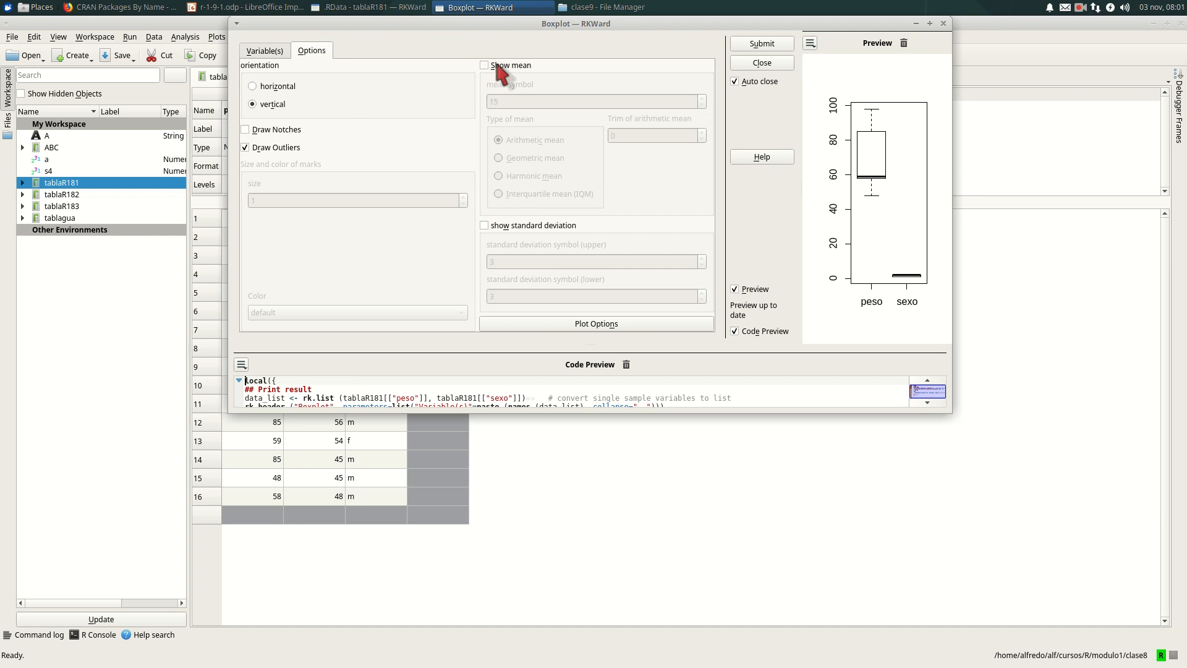
left_click(488, 226)
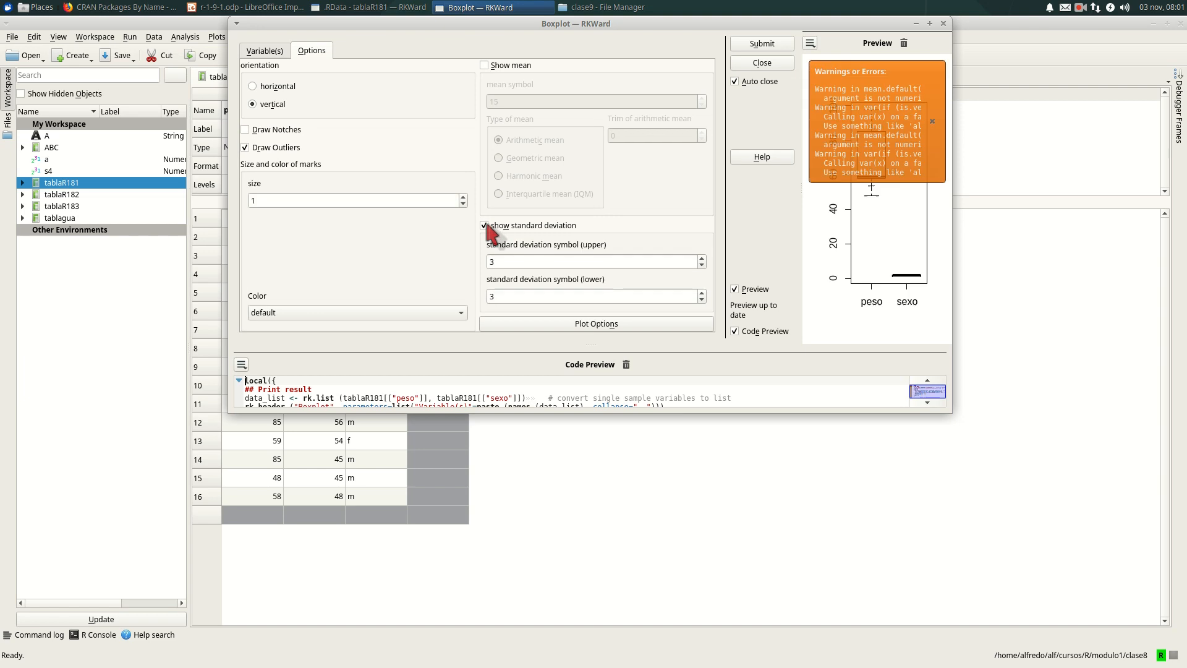
left_click(932, 121)
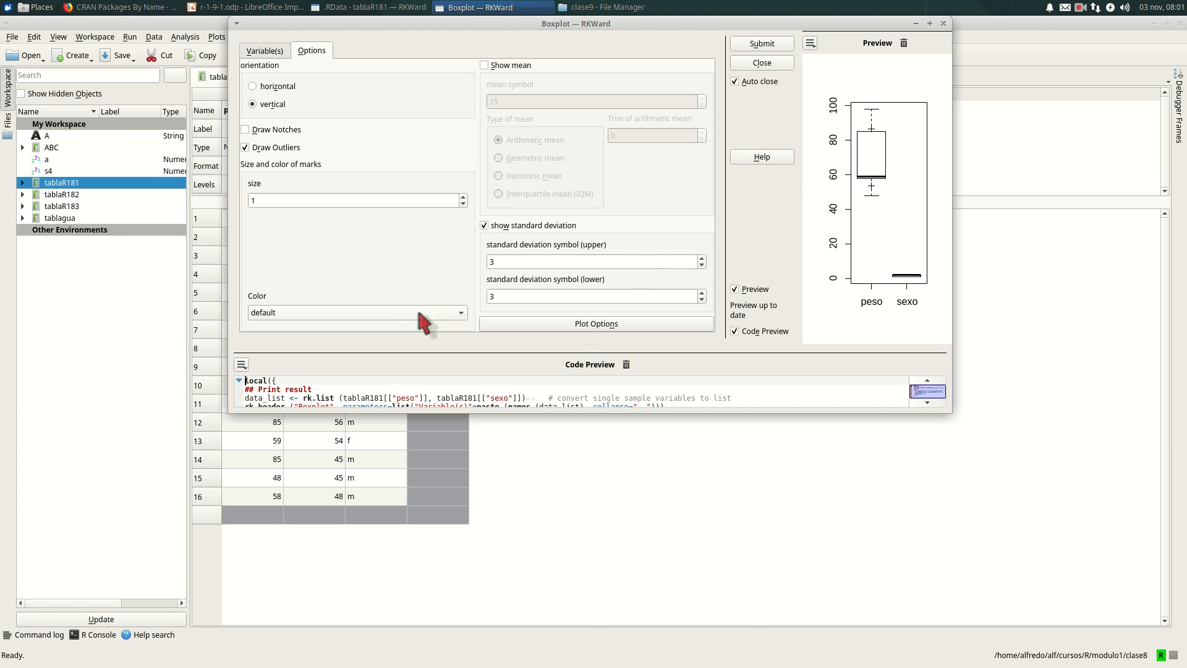
- Try Grey1 as the color of the standard deviation marks, then set it to Black
left_click(458, 313)
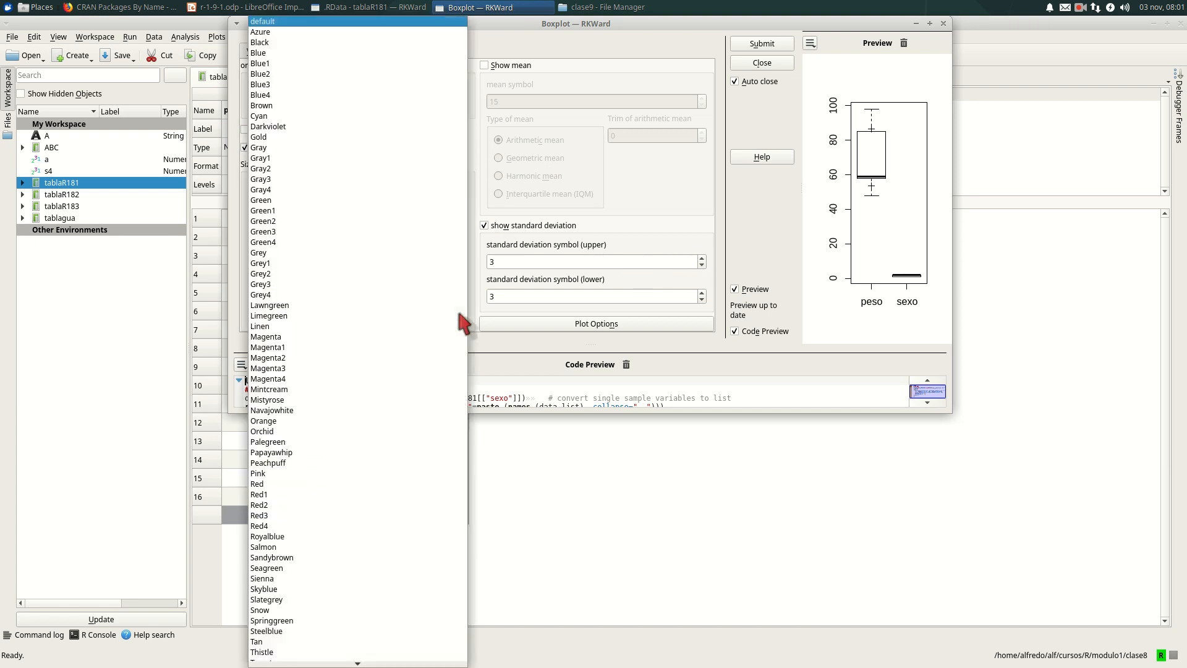
left_click(272, 263)
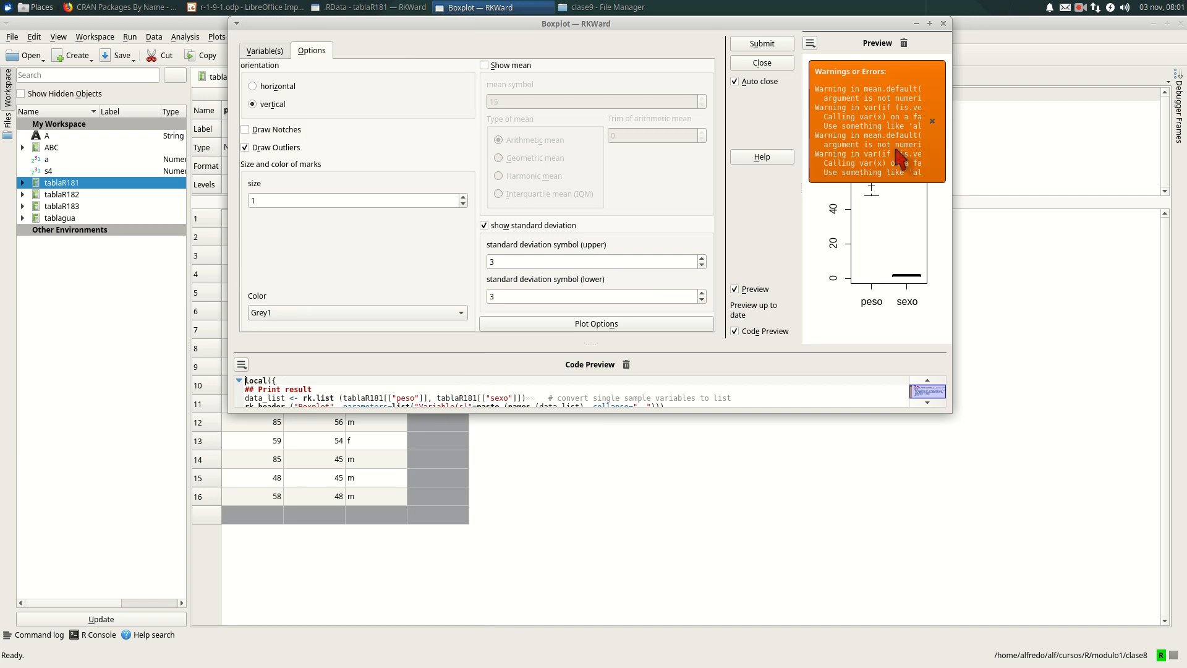
left_click(932, 121)
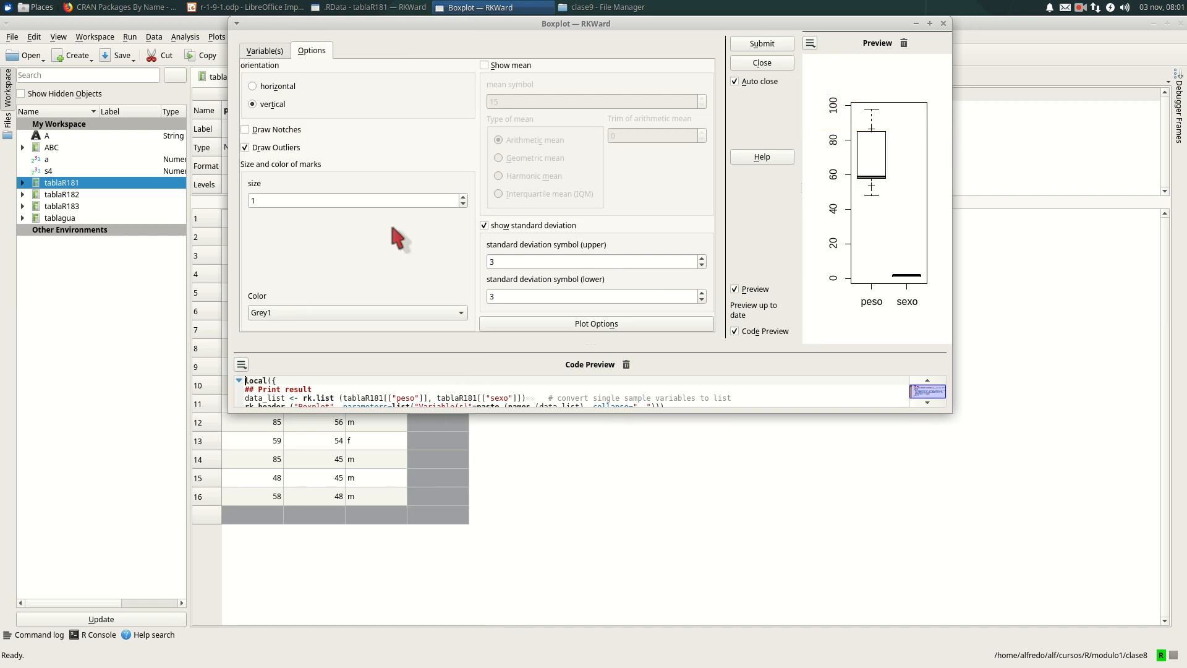
left_click(304, 312)
scroll(317, 309, "up", 3)
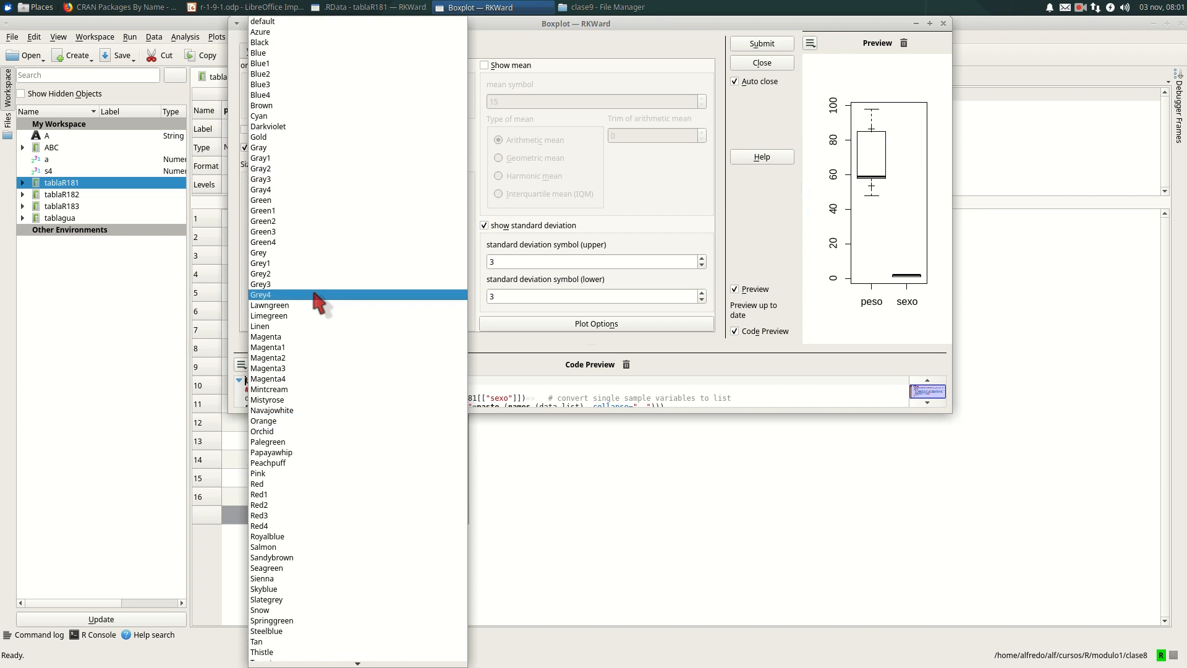
left_click(295, 42)
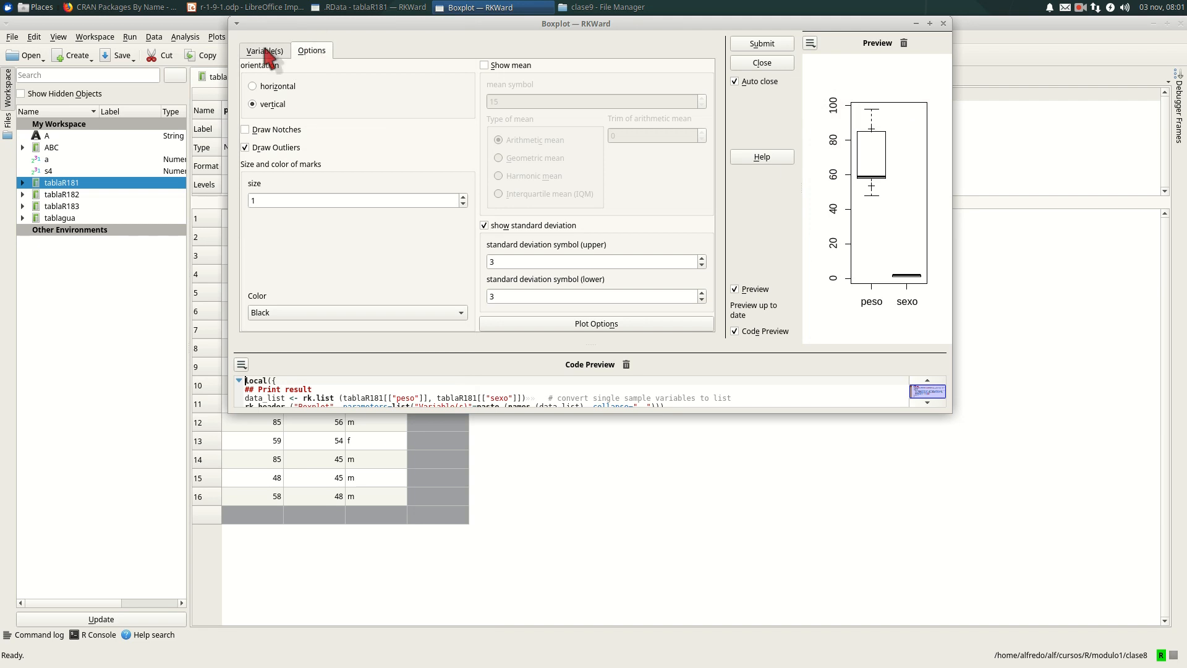
- Reduce the box width of the boxplot to 0.66
left_click(264, 51)
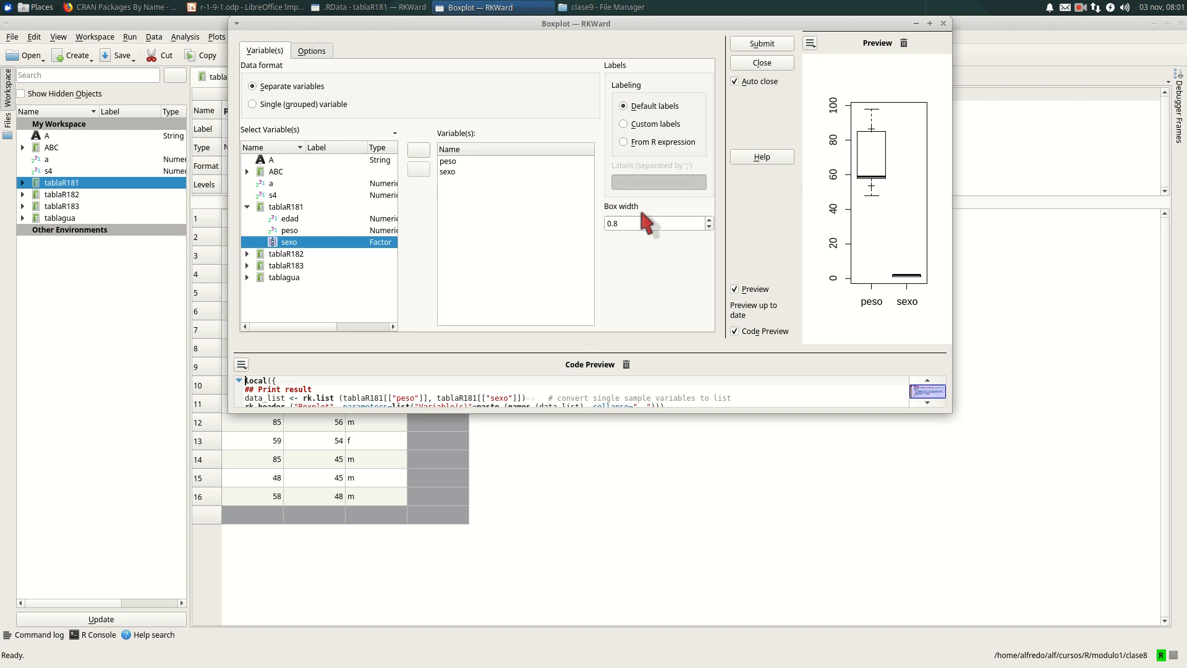
left_click(710, 227)
left_click(709, 227)
left_click(709, 227)
left_click(709, 227)
left_click(709, 227)
left_click(709, 227)
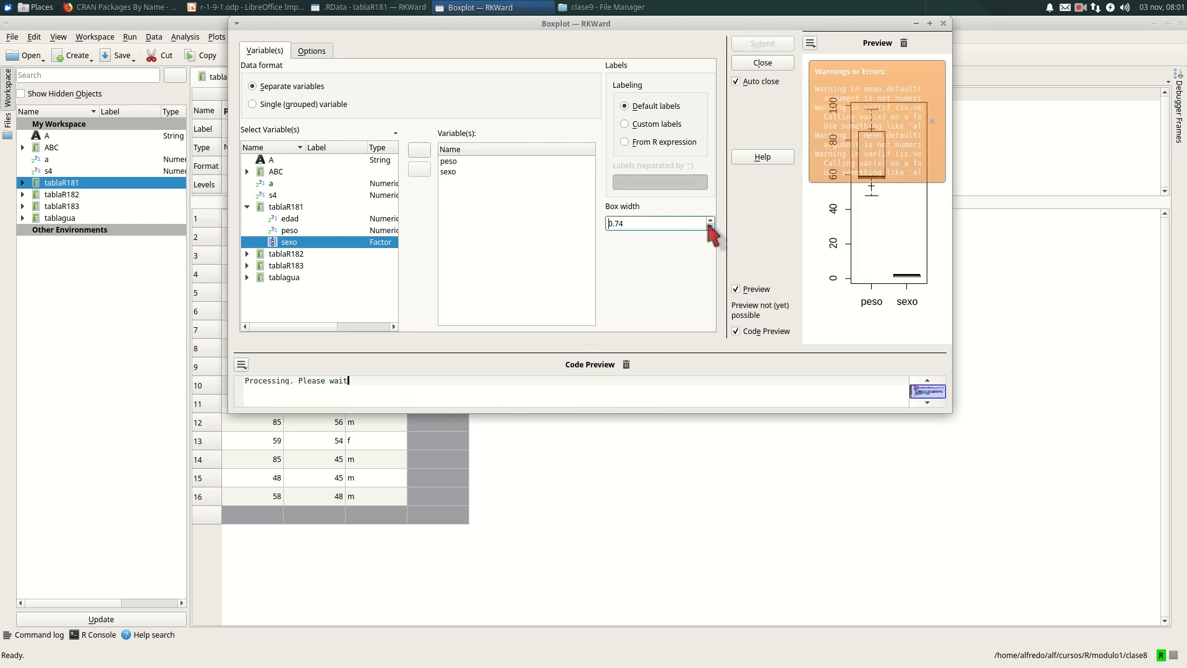
left_click(709, 227)
left_click(709, 227)
left_click(710, 227)
left_click(709, 226)
left_click(709, 227)
left_click(709, 227)
left_click(709, 227)
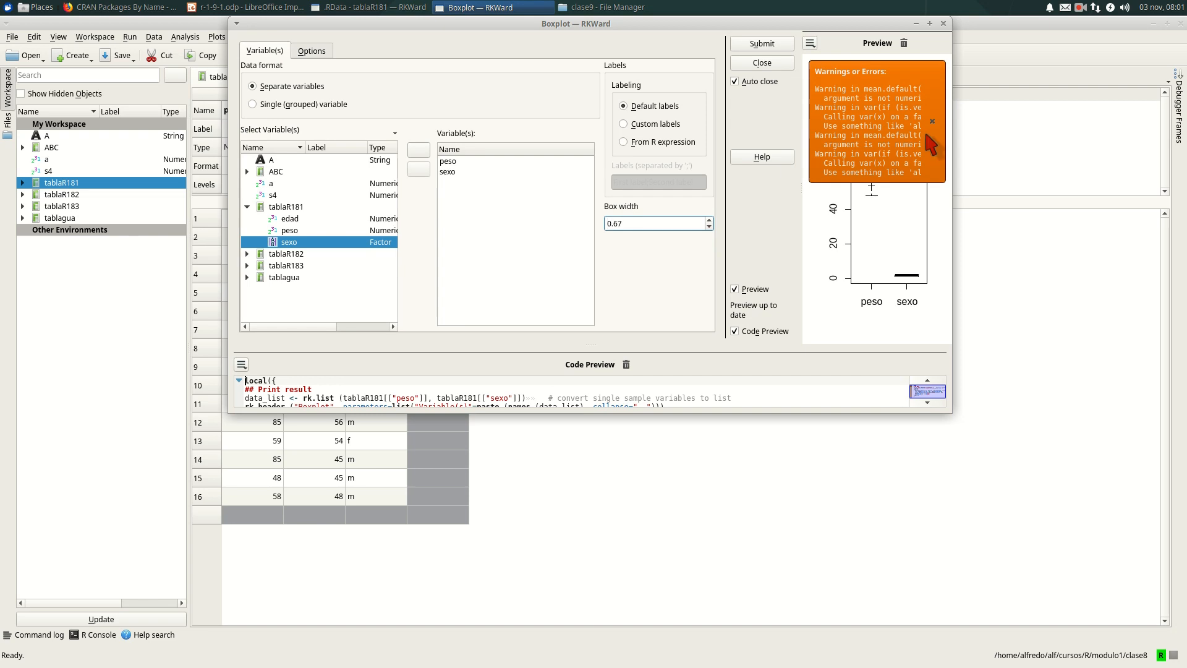
left_click(932, 121)
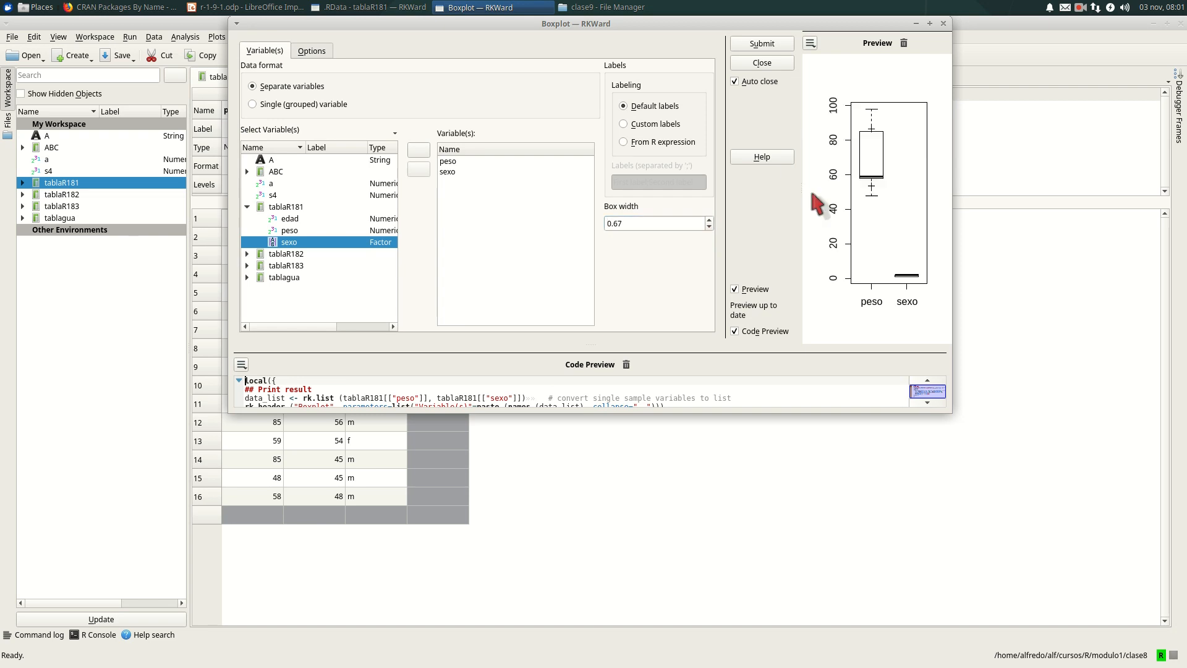
left_click(709, 227)
- Switch the boxplot labeling to custom labels, keeping the text First label;Second label
scroll(325, 390, "down", 5)
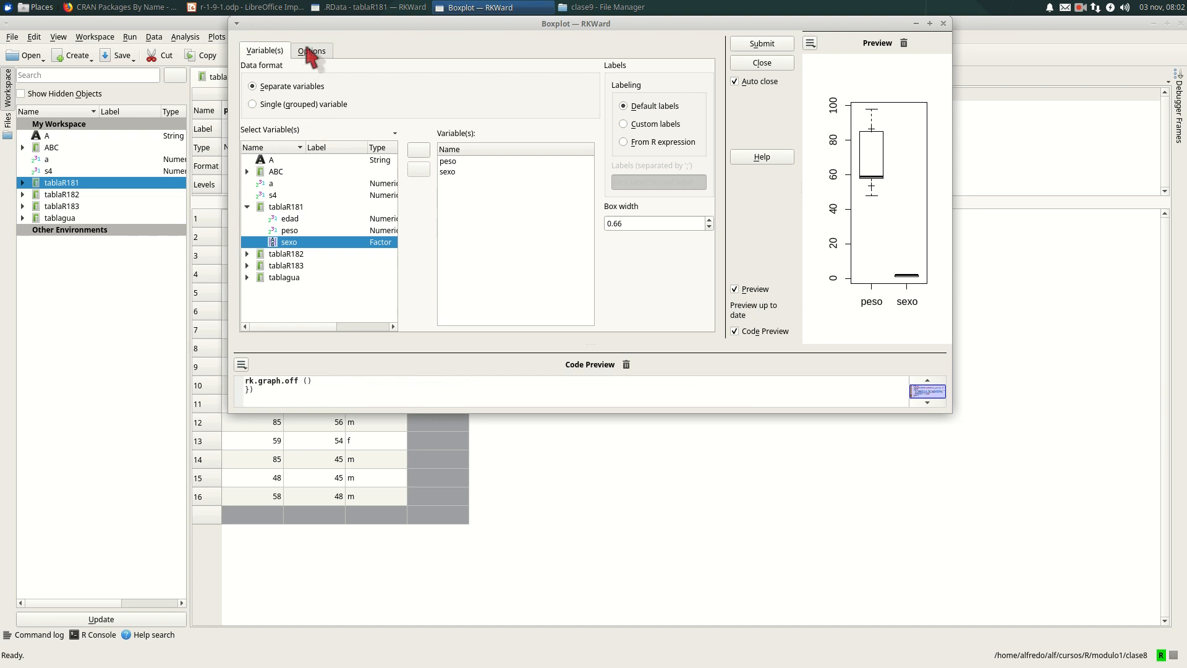
left_click(624, 124)
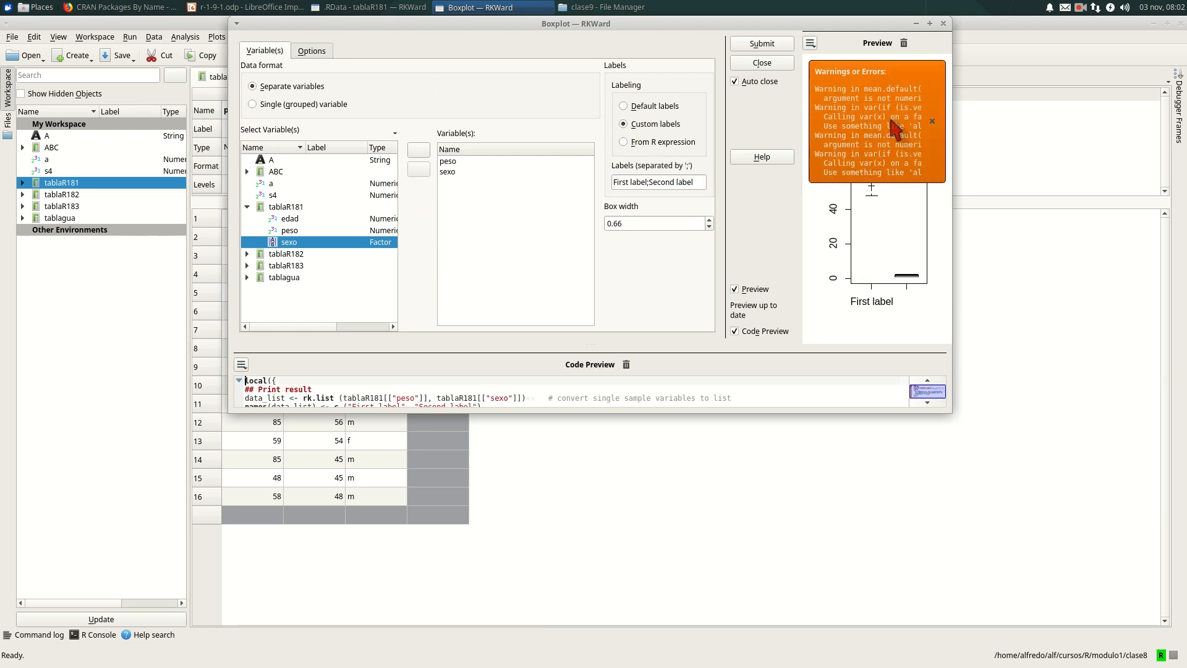
left_click(932, 122)
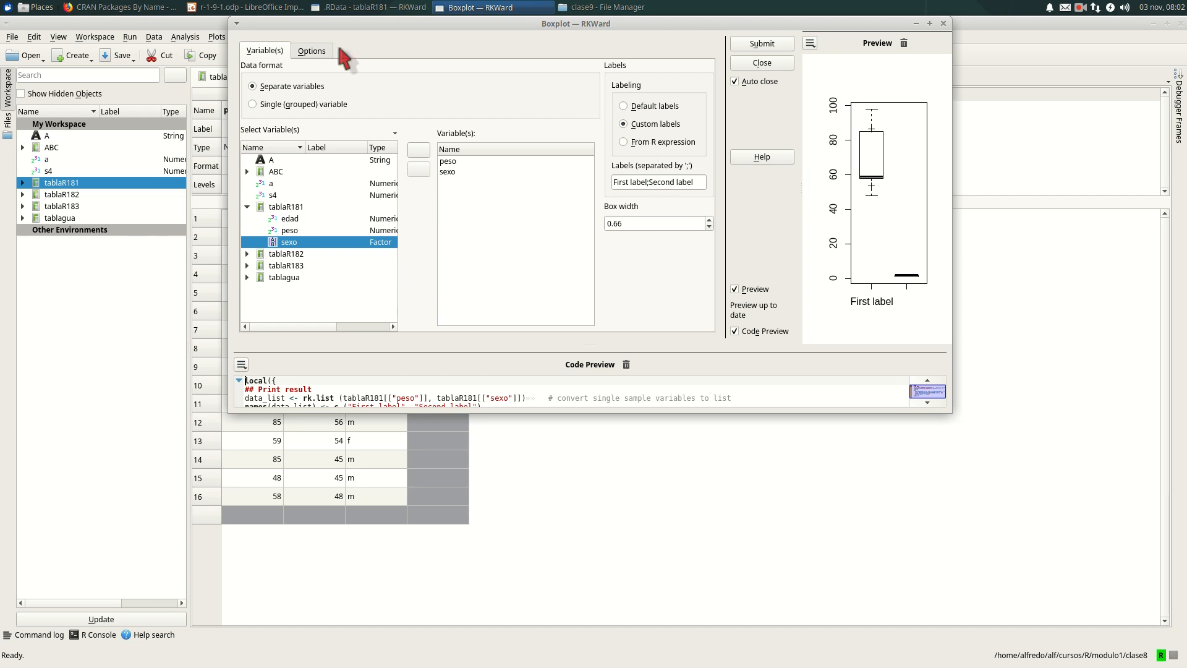
- Set the main title in the plot options to "grafico box plort" and check it in the preview
left_click(322, 50)
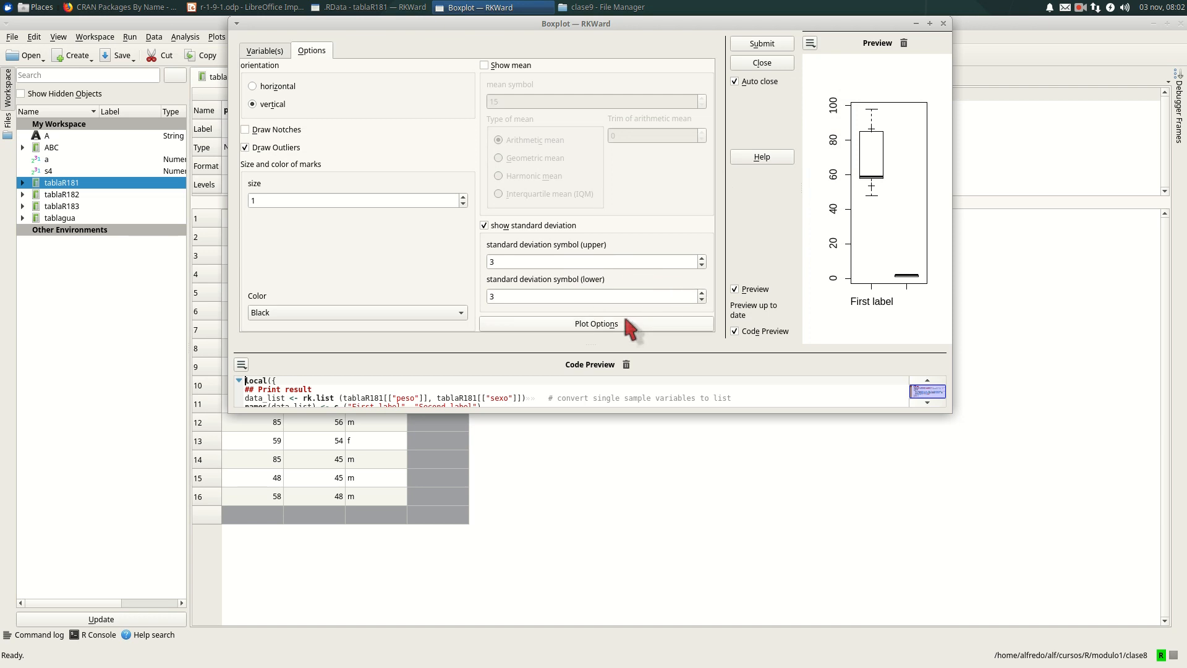
left_click(595, 323)
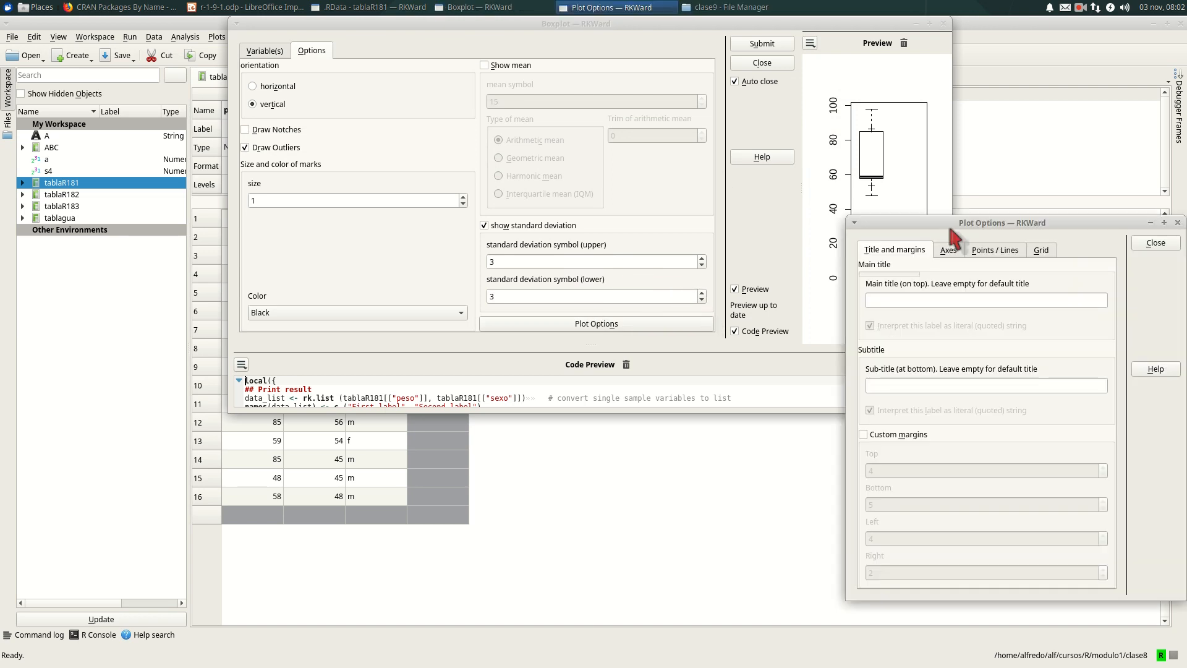
left_click_drag(953, 221, 412, 206)
left_click(379, 284)
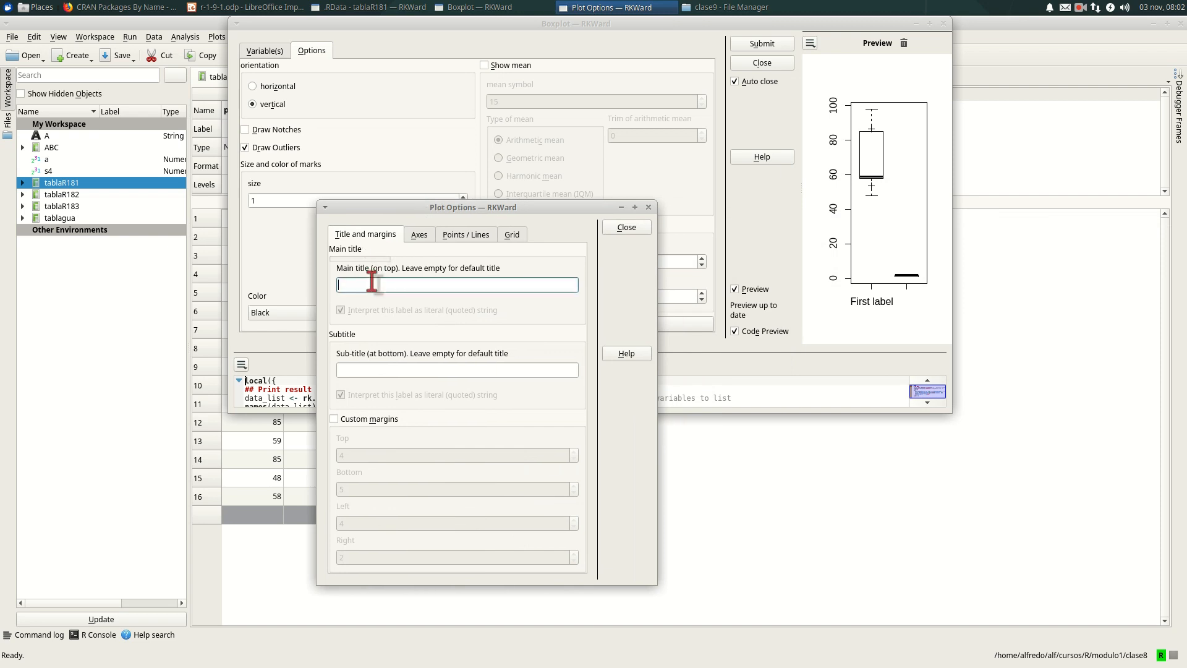
type("grafico bos")
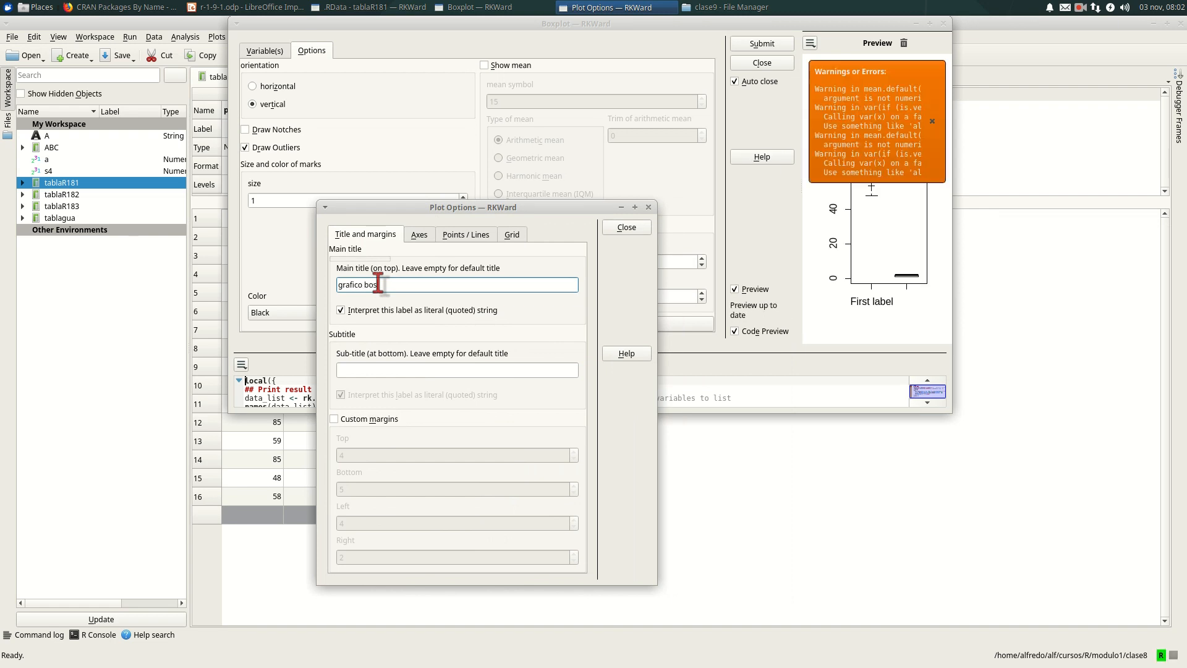
key("BackSpace")
type("x plort")
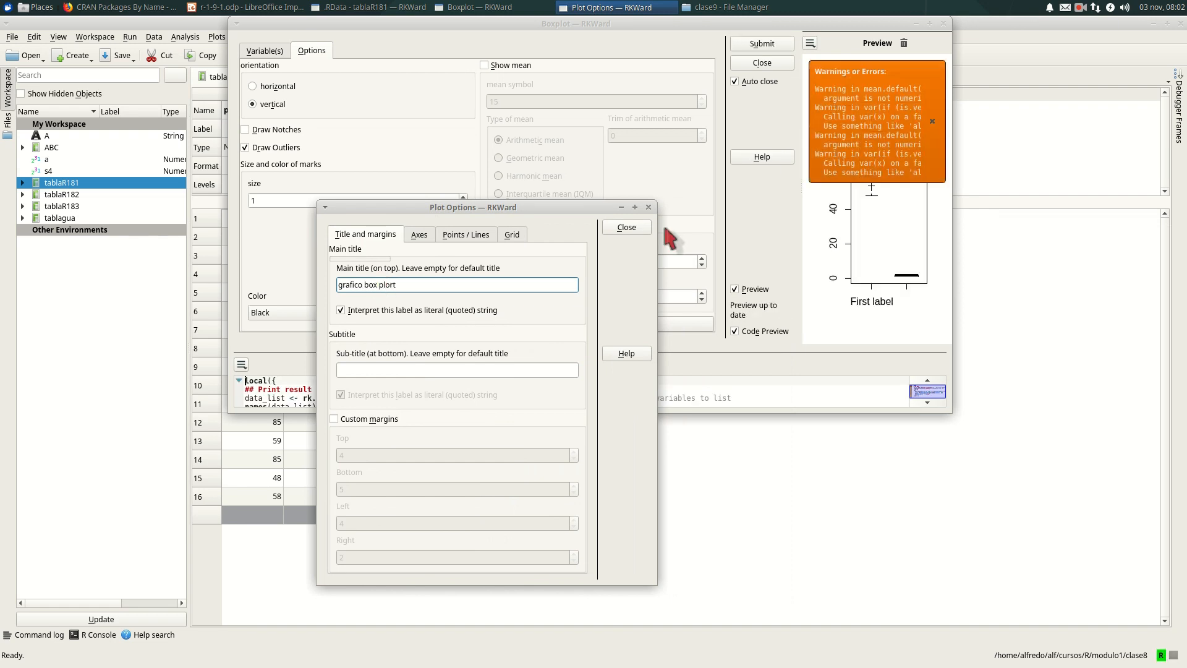
left_click(932, 127)
left_click(933, 122)
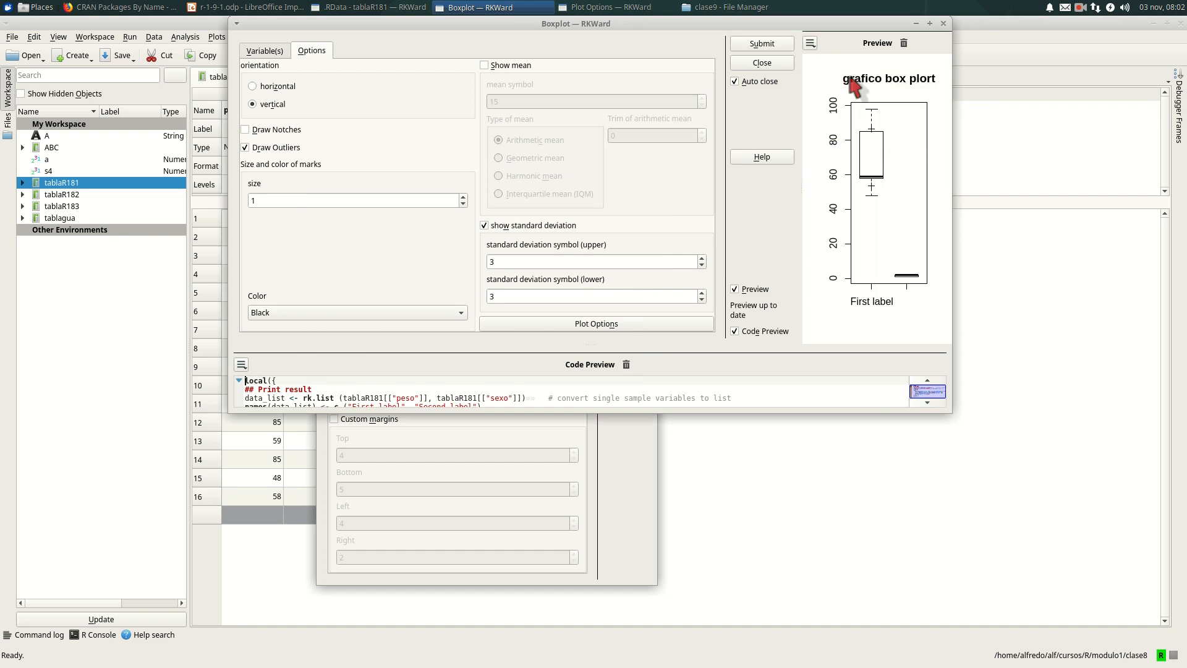
- Review the axes, points/lines and grid settings in the plot options, and submit the boxplot to the output
left_click(676, 321)
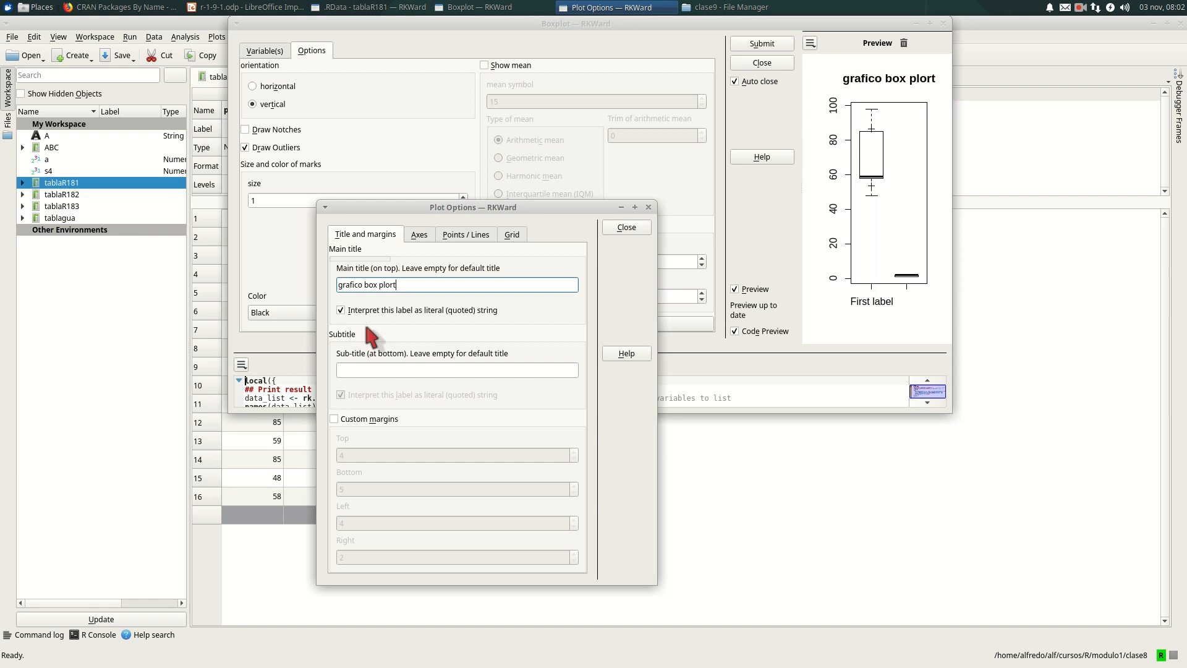
left_click(422, 235)
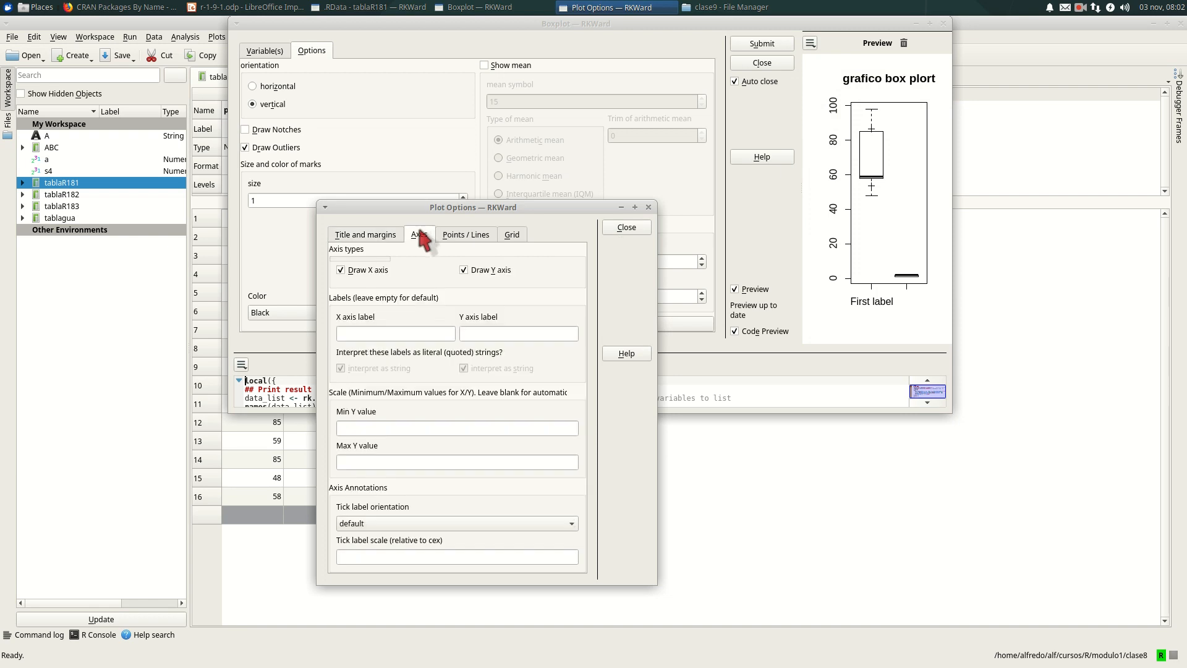
left_click(459, 242)
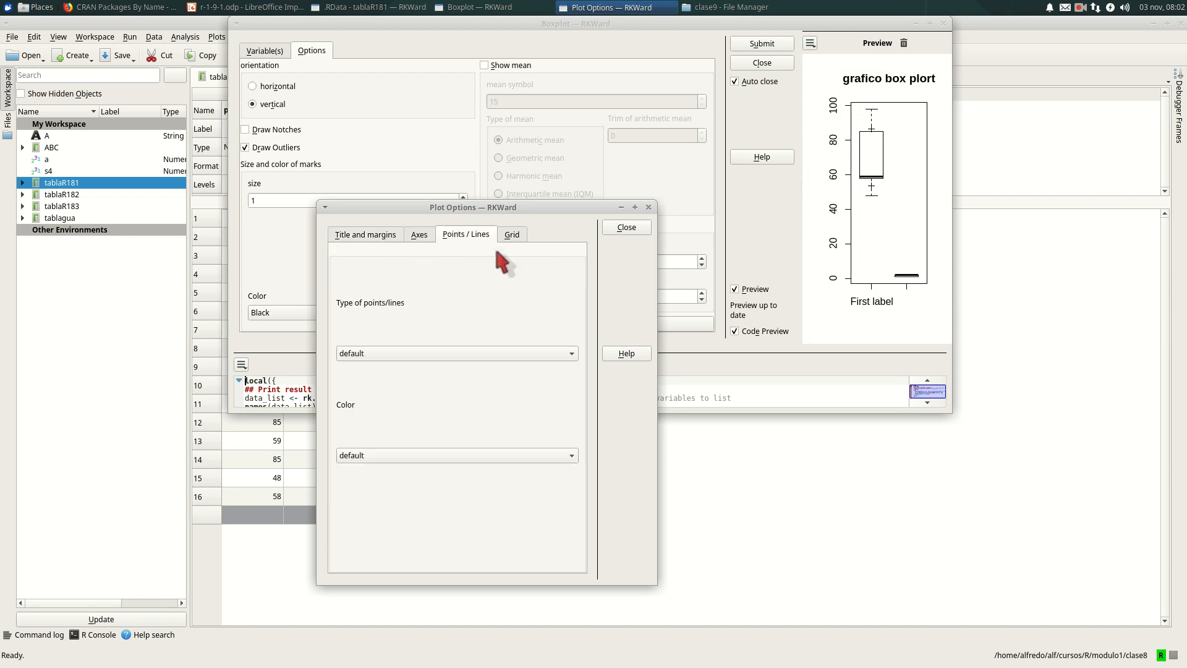
left_click(515, 238)
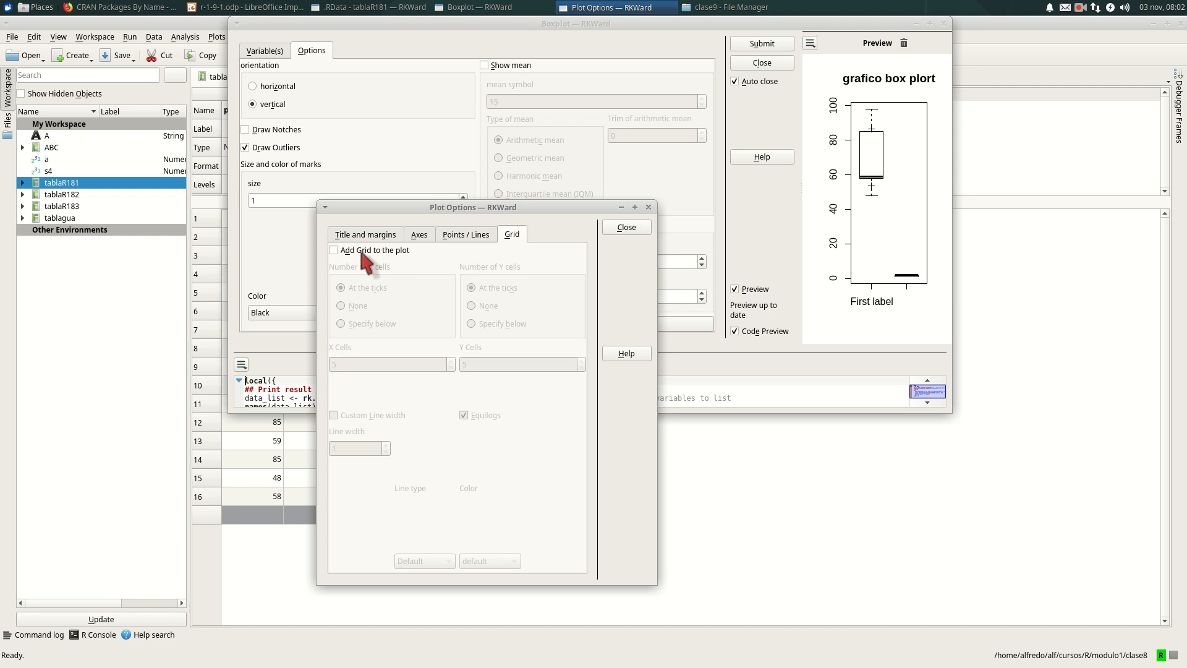
left_click(459, 233)
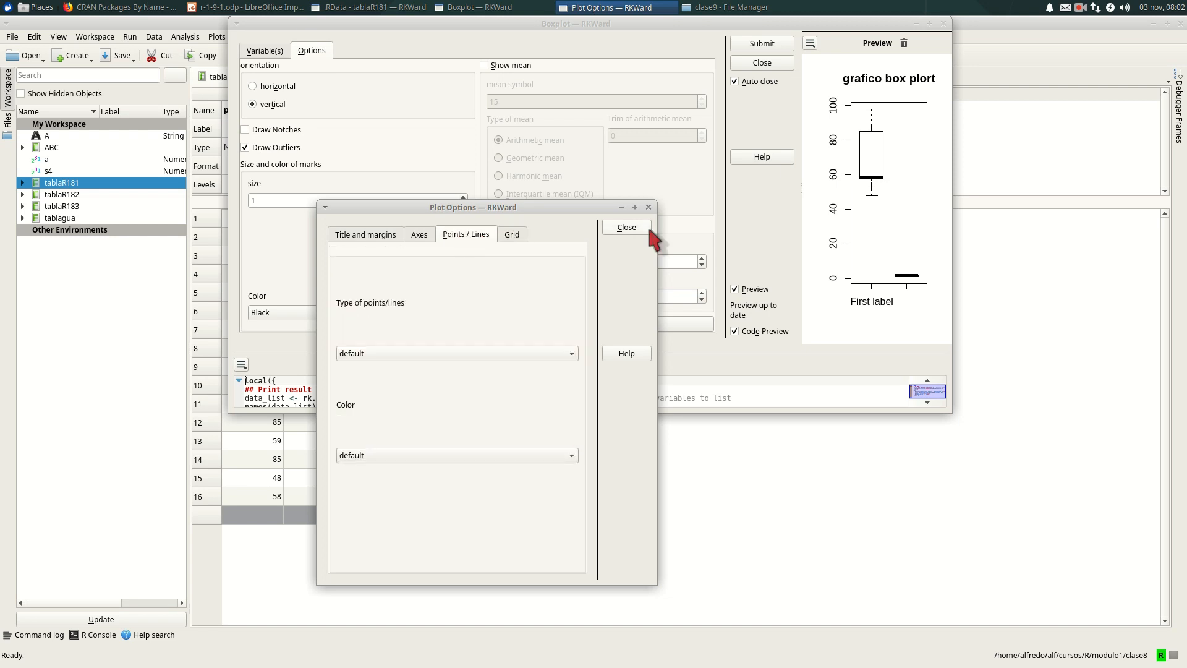
left_click(648, 207)
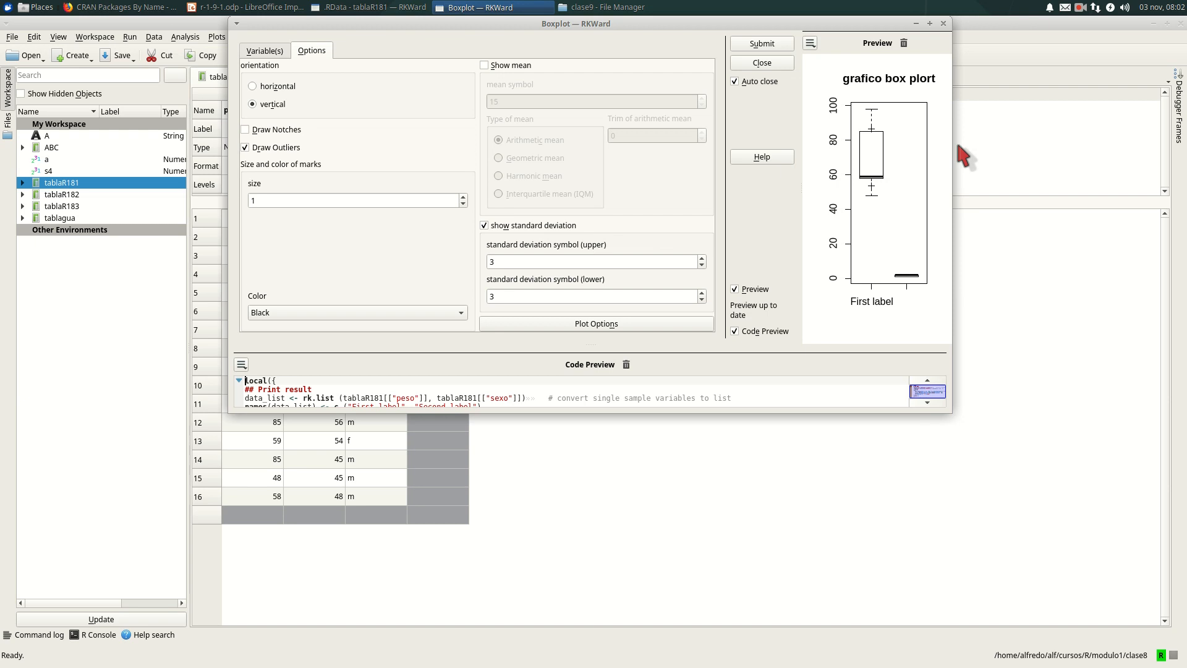
left_click(758, 45)
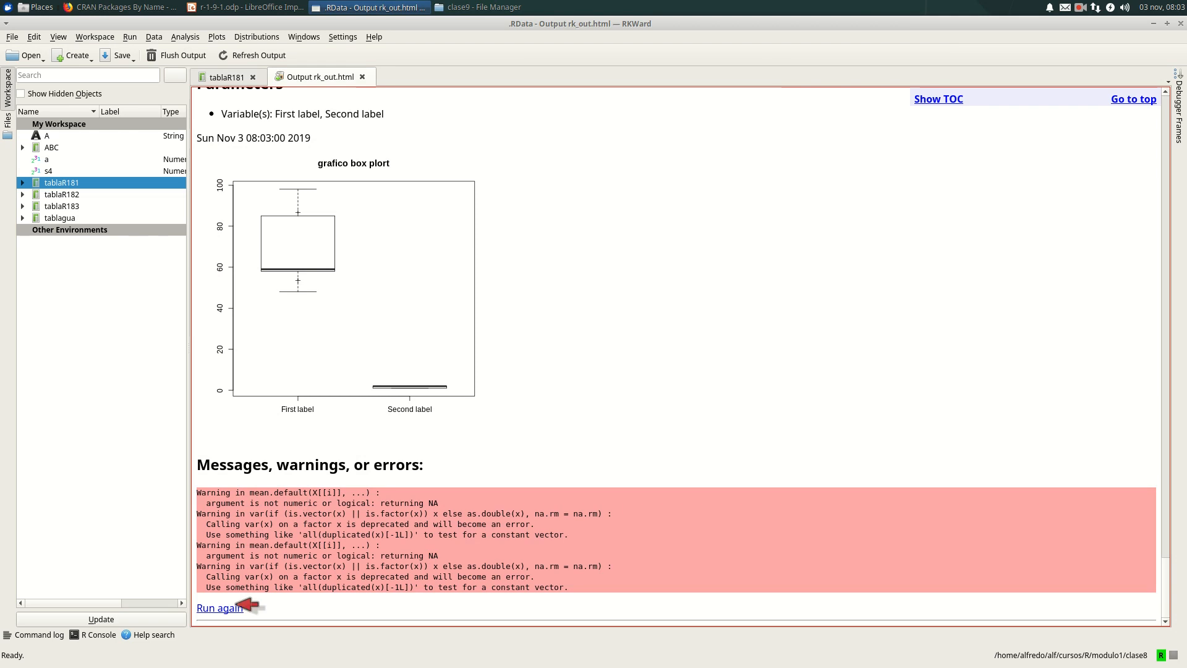
- Run the boxplot again from the output with the preview enabled, and switch its labeling to default labels
left_click(233, 608)
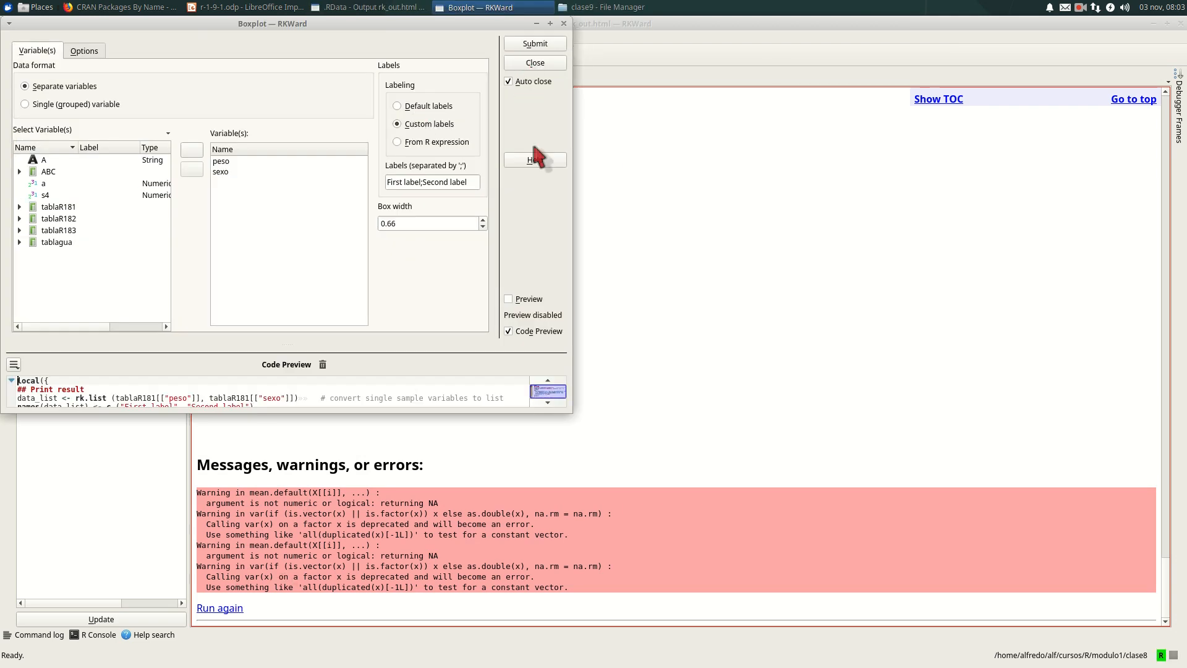
left_click(518, 300)
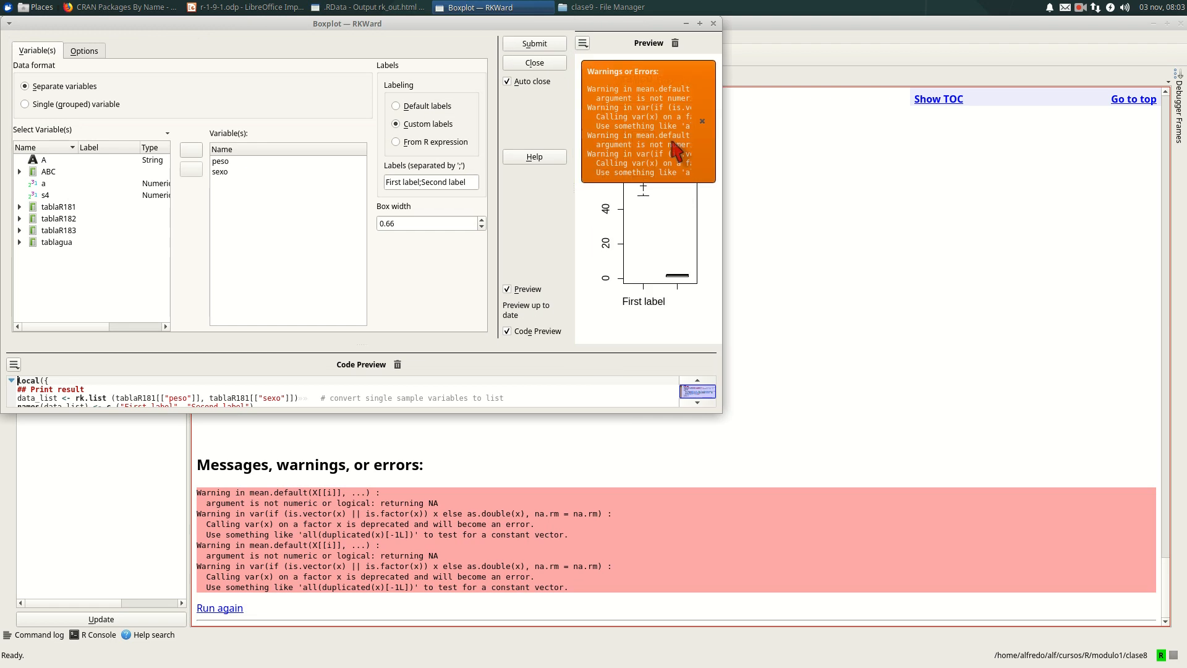
left_click(703, 121)
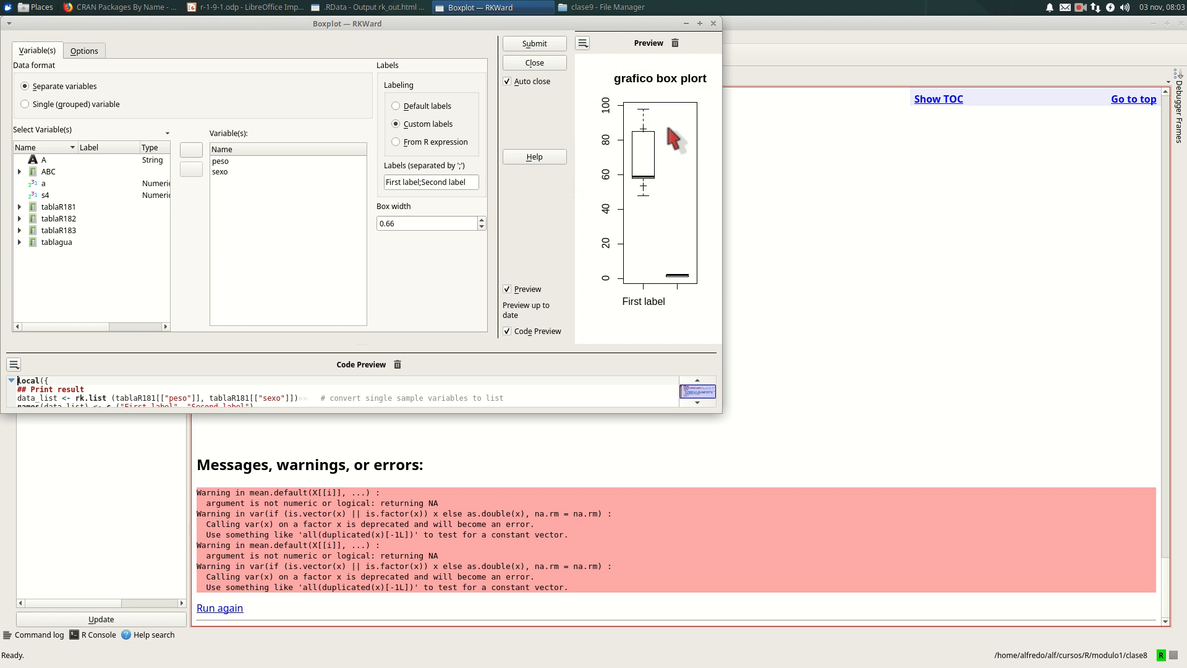
left_click(397, 106)
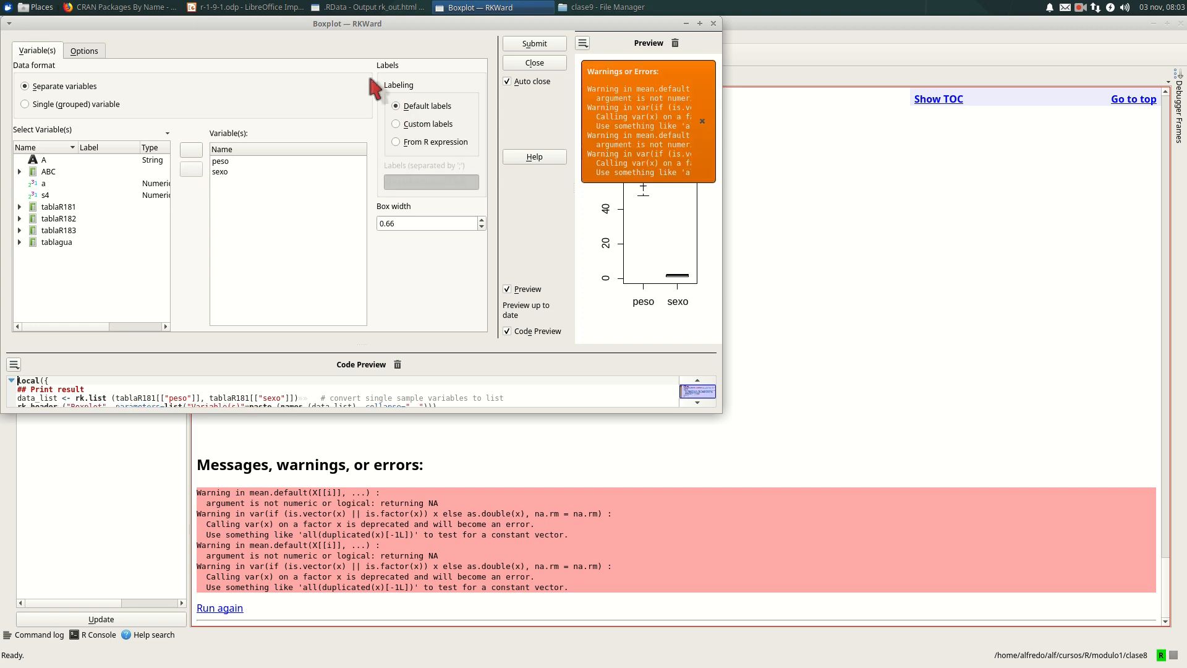
left_click(703, 121)
- Try notches on the boxplot and remove them, turn off outliers and standard deviation, and submit the plot
left_click(94, 49)
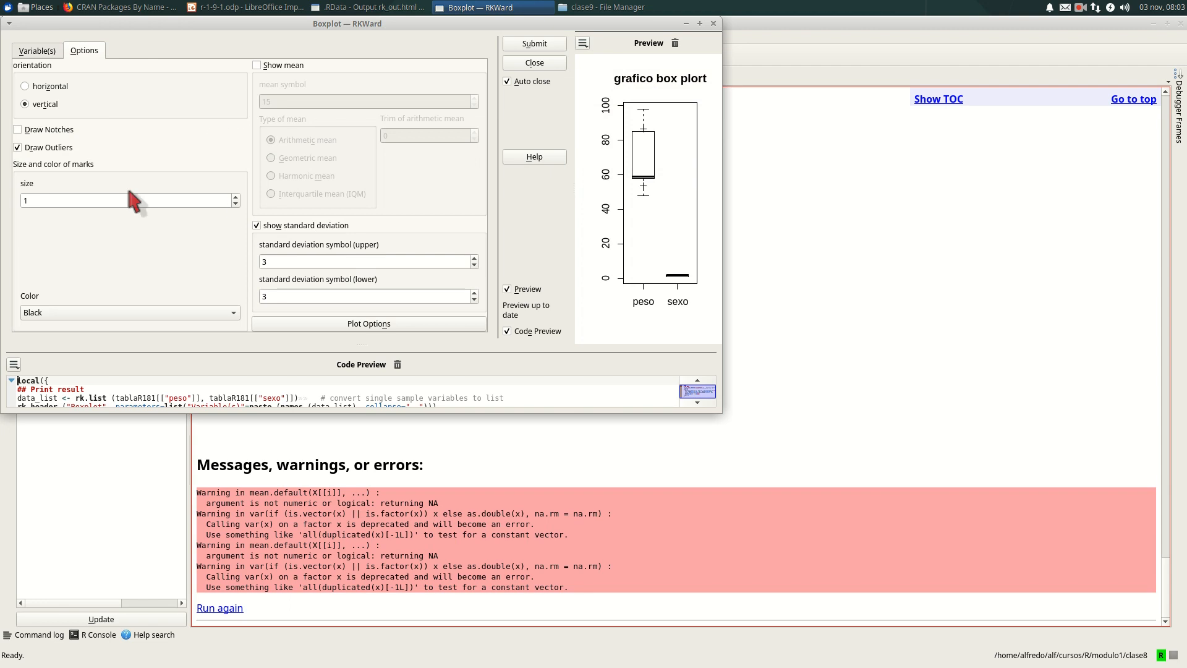
left_click(18, 129)
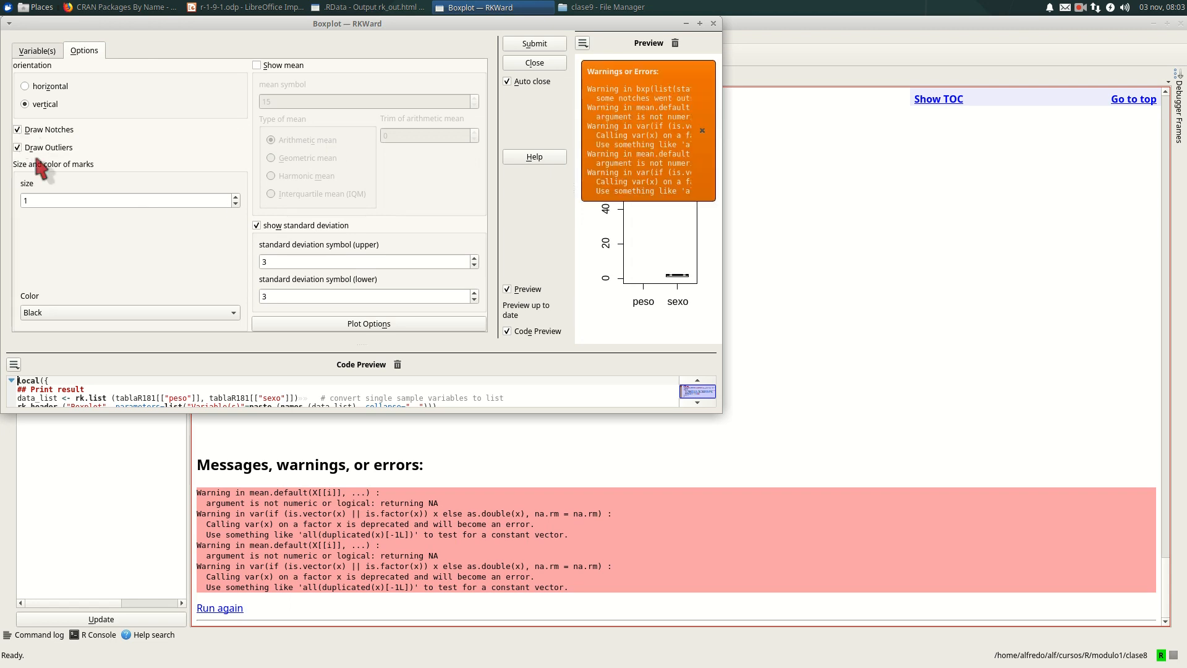
left_click(18, 147)
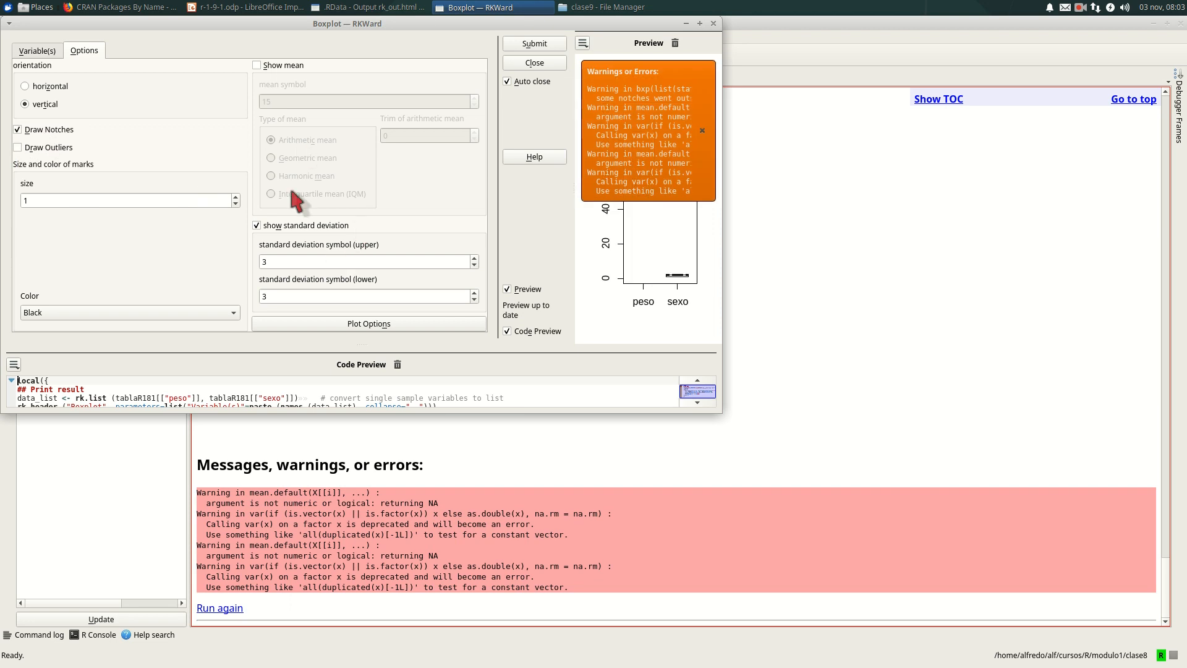
left_click(257, 225)
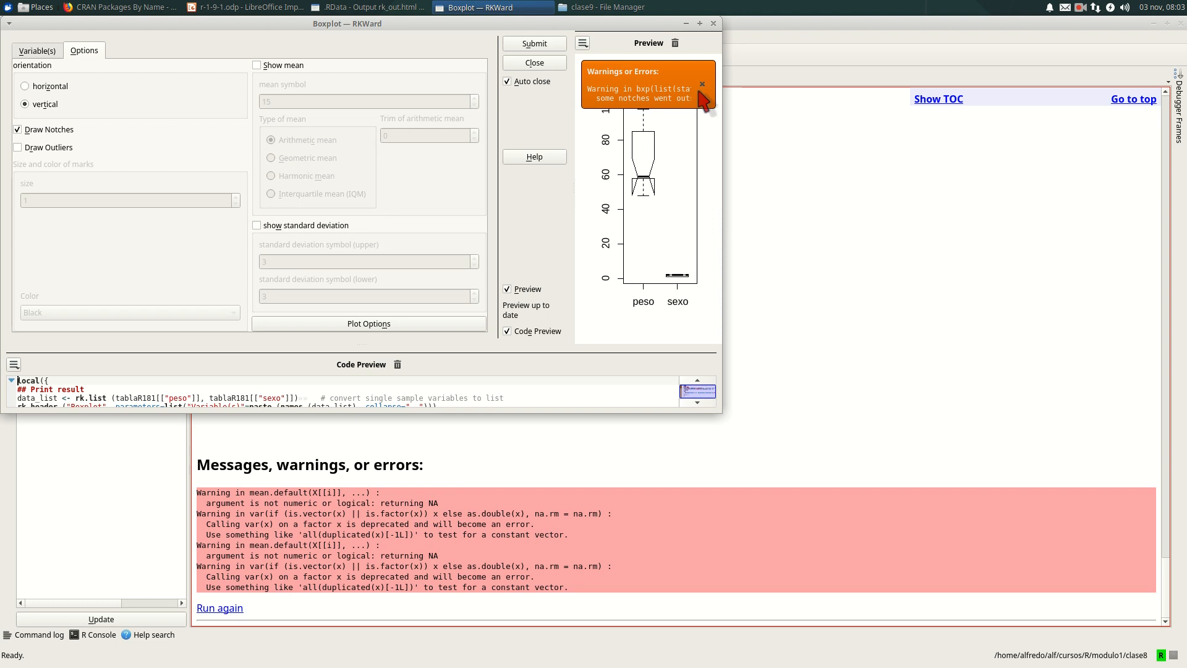
left_click(703, 86)
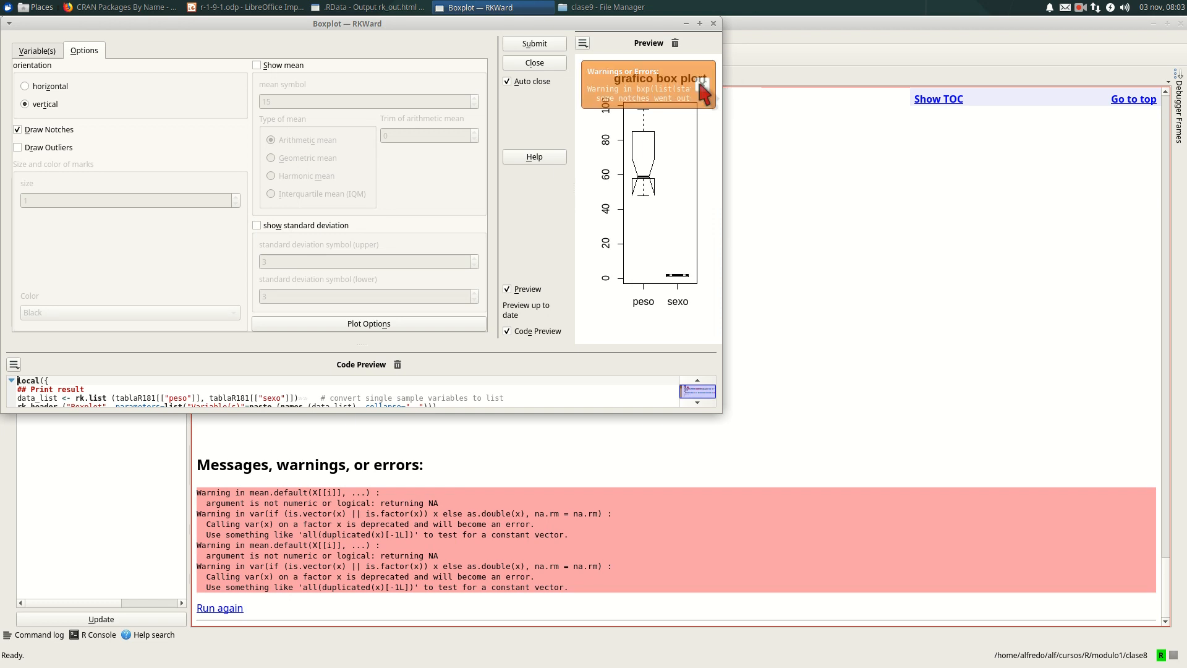
left_click(18, 130)
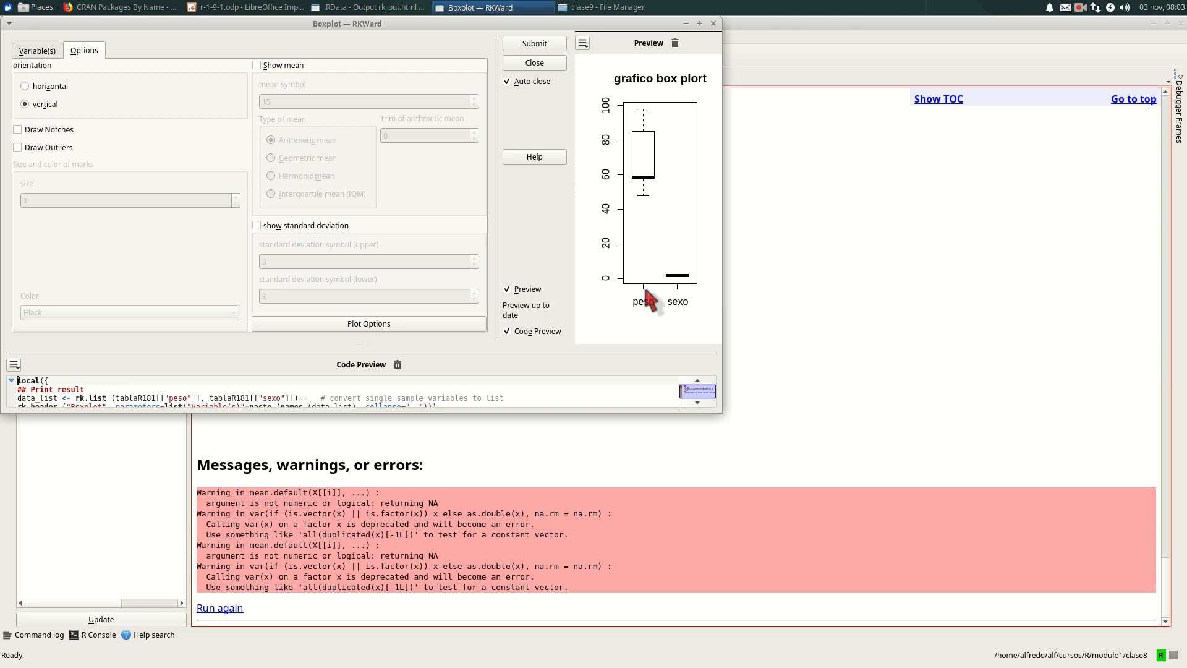
left_click(543, 45)
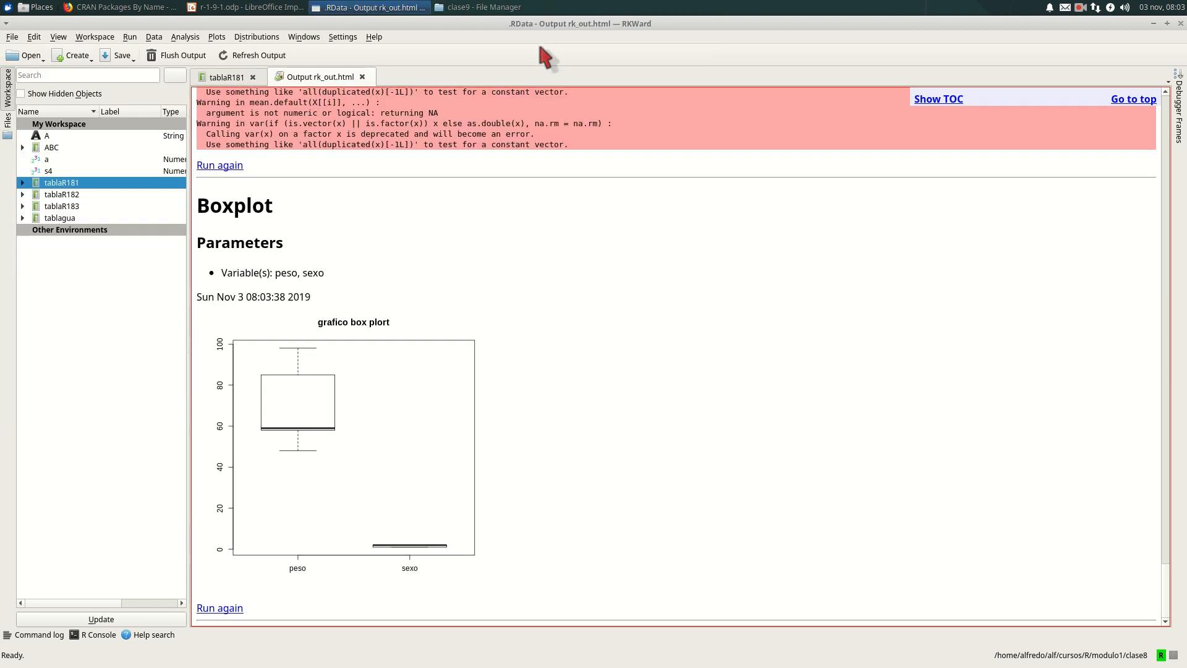
- Start saving the newest boxplot image from the output to a file, and cancel the save
right_click(350, 407)
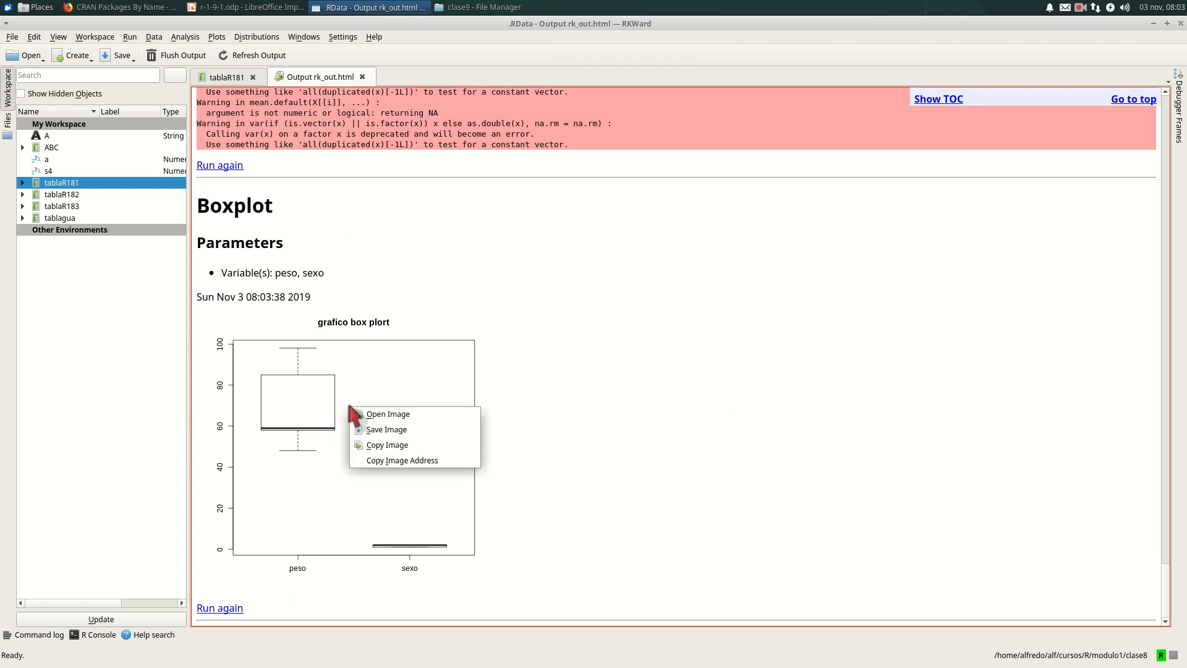
left_click(408, 429)
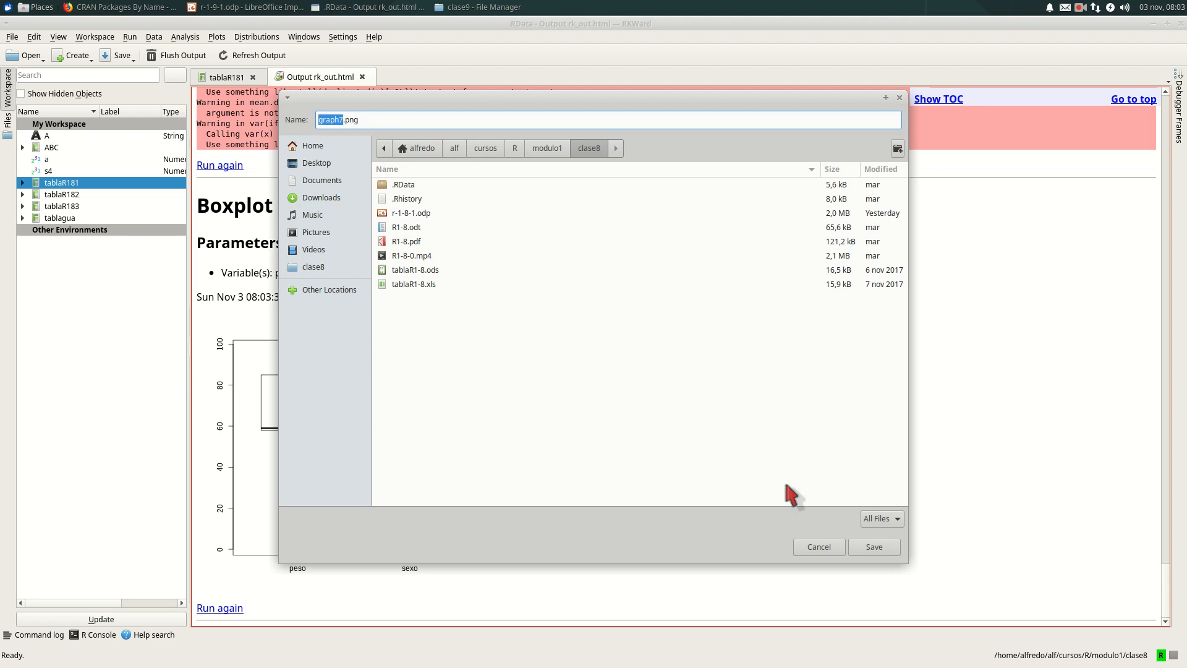
left_click(828, 547)
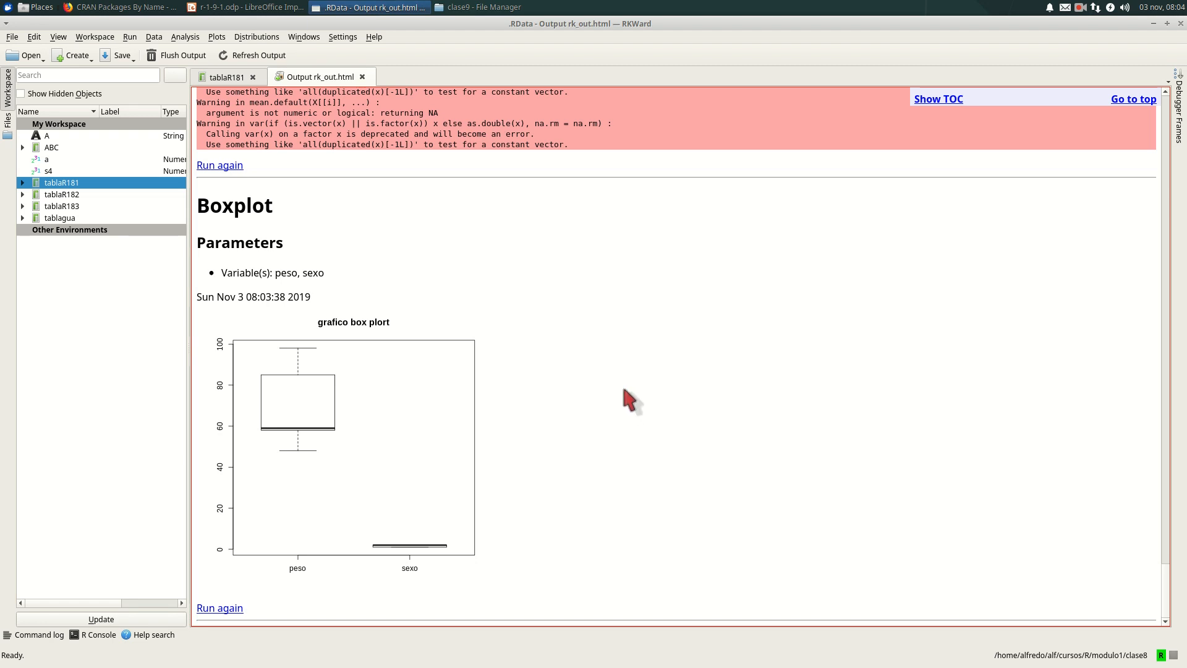
key("alt+Tab")
key("alt+Tab")
key("alt+Tab")
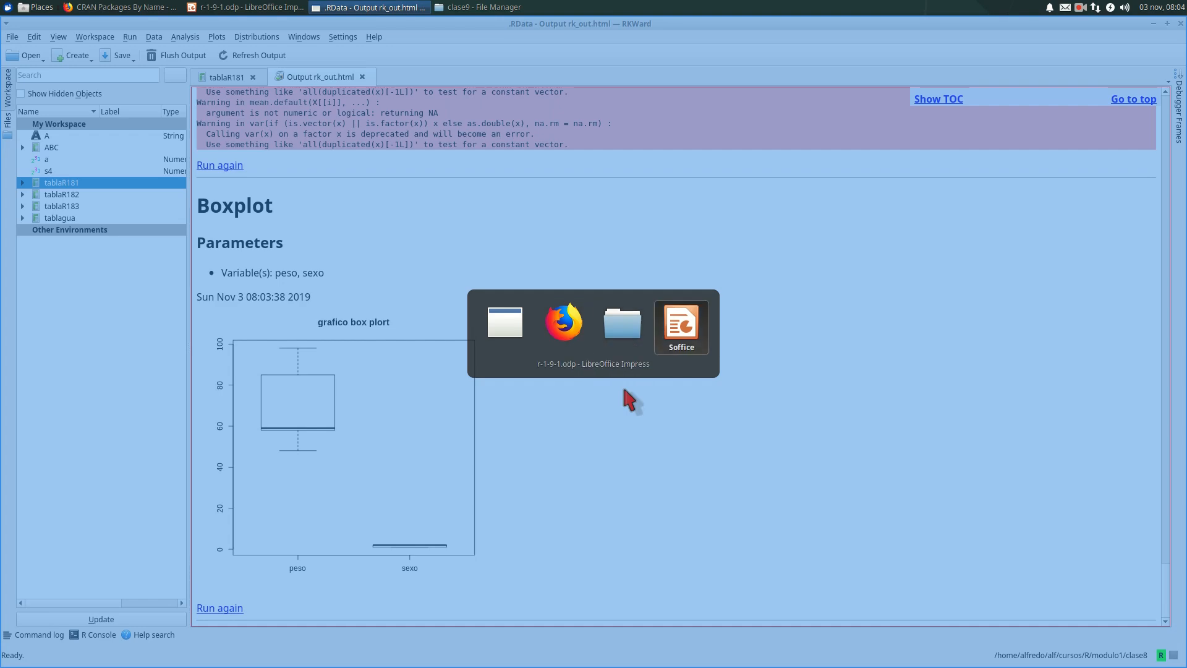
key("alt+Tab")
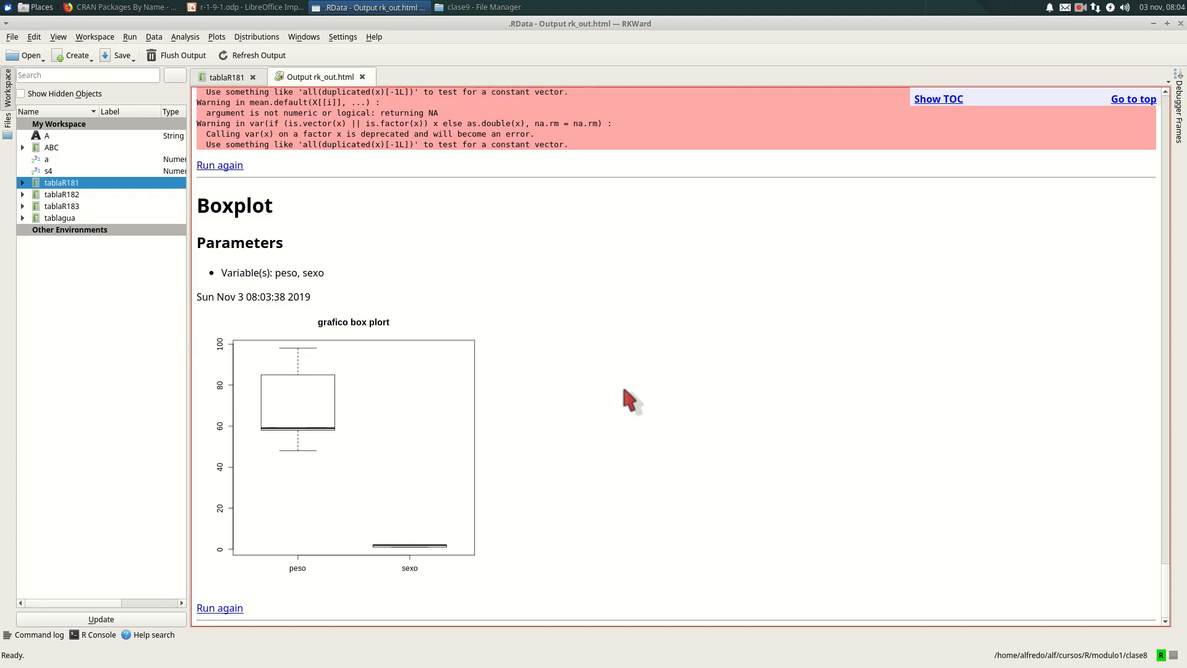